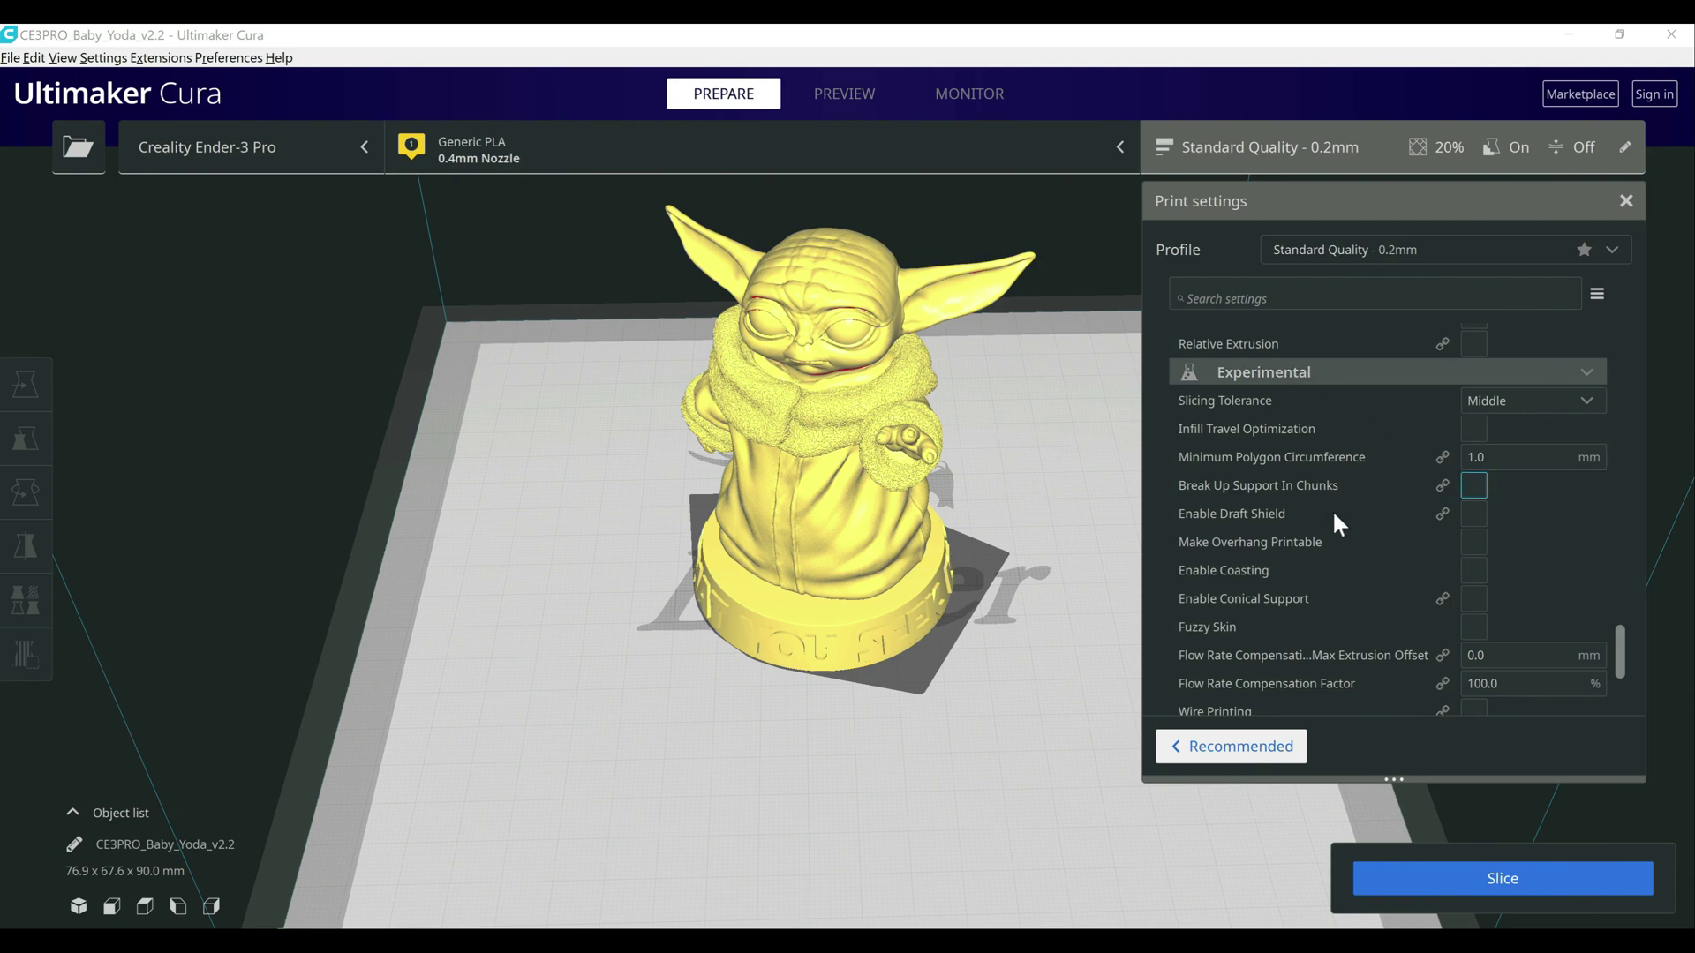
Enable Draft Shield and slice the Baby Yoda model, estimating 10 hours 8 minutes and 68 g
mouse_move(1234, 521)
left_click(1475, 512)
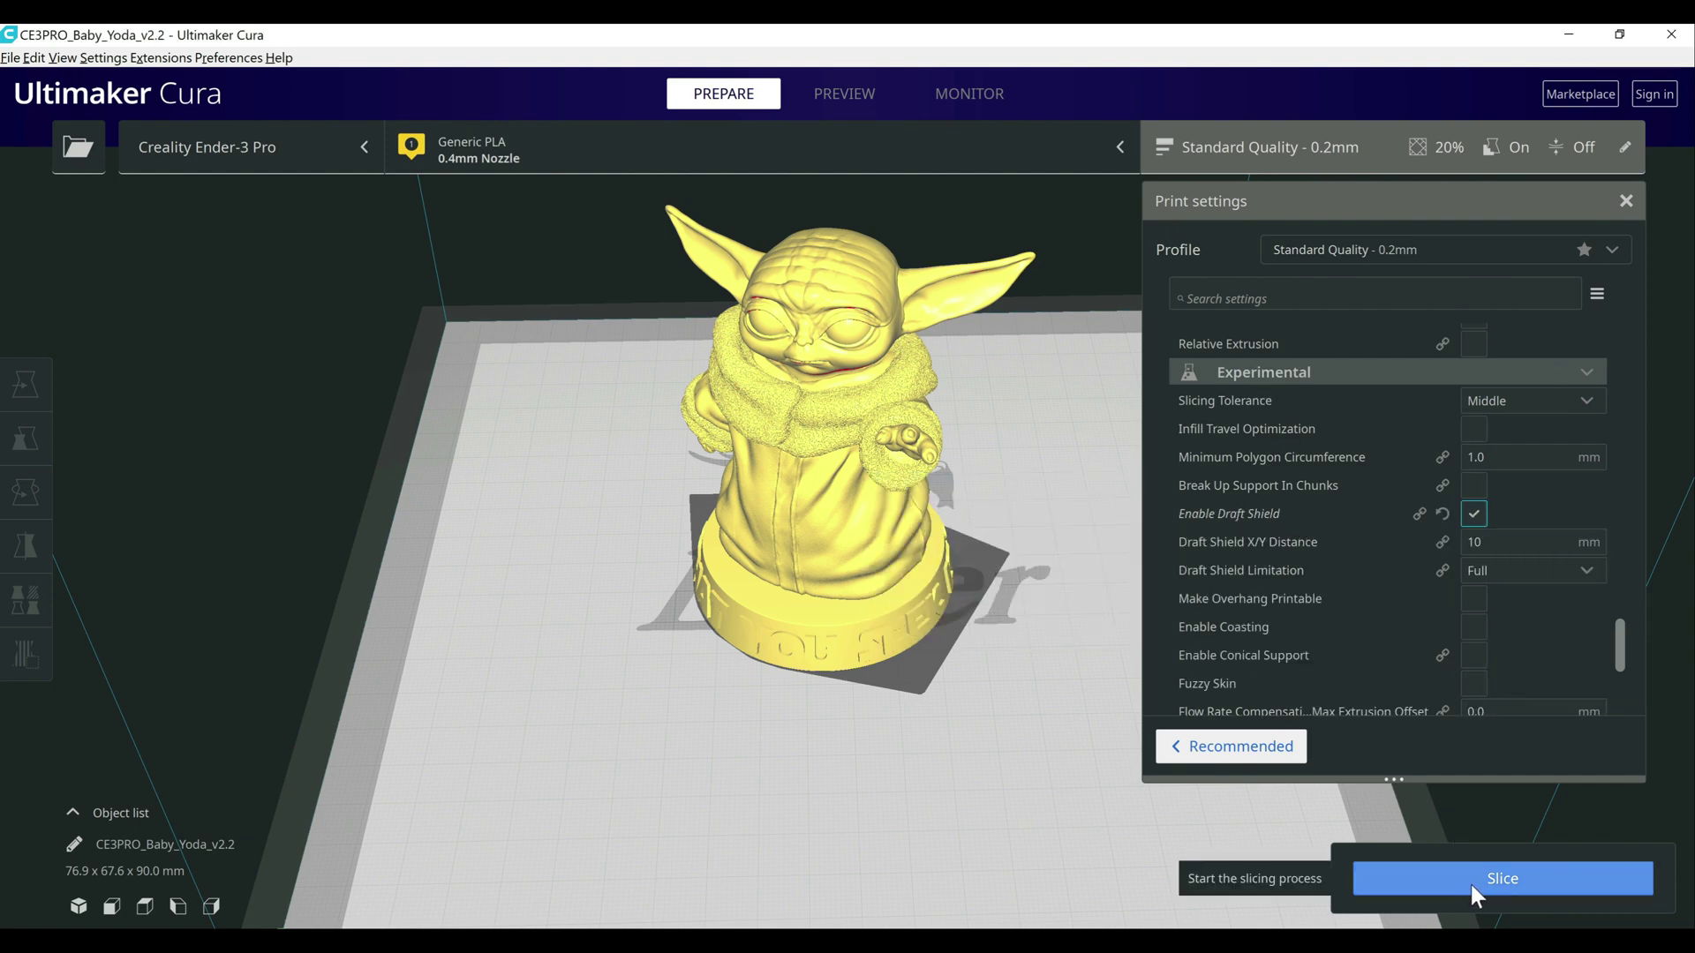
left_click(1536, 874)
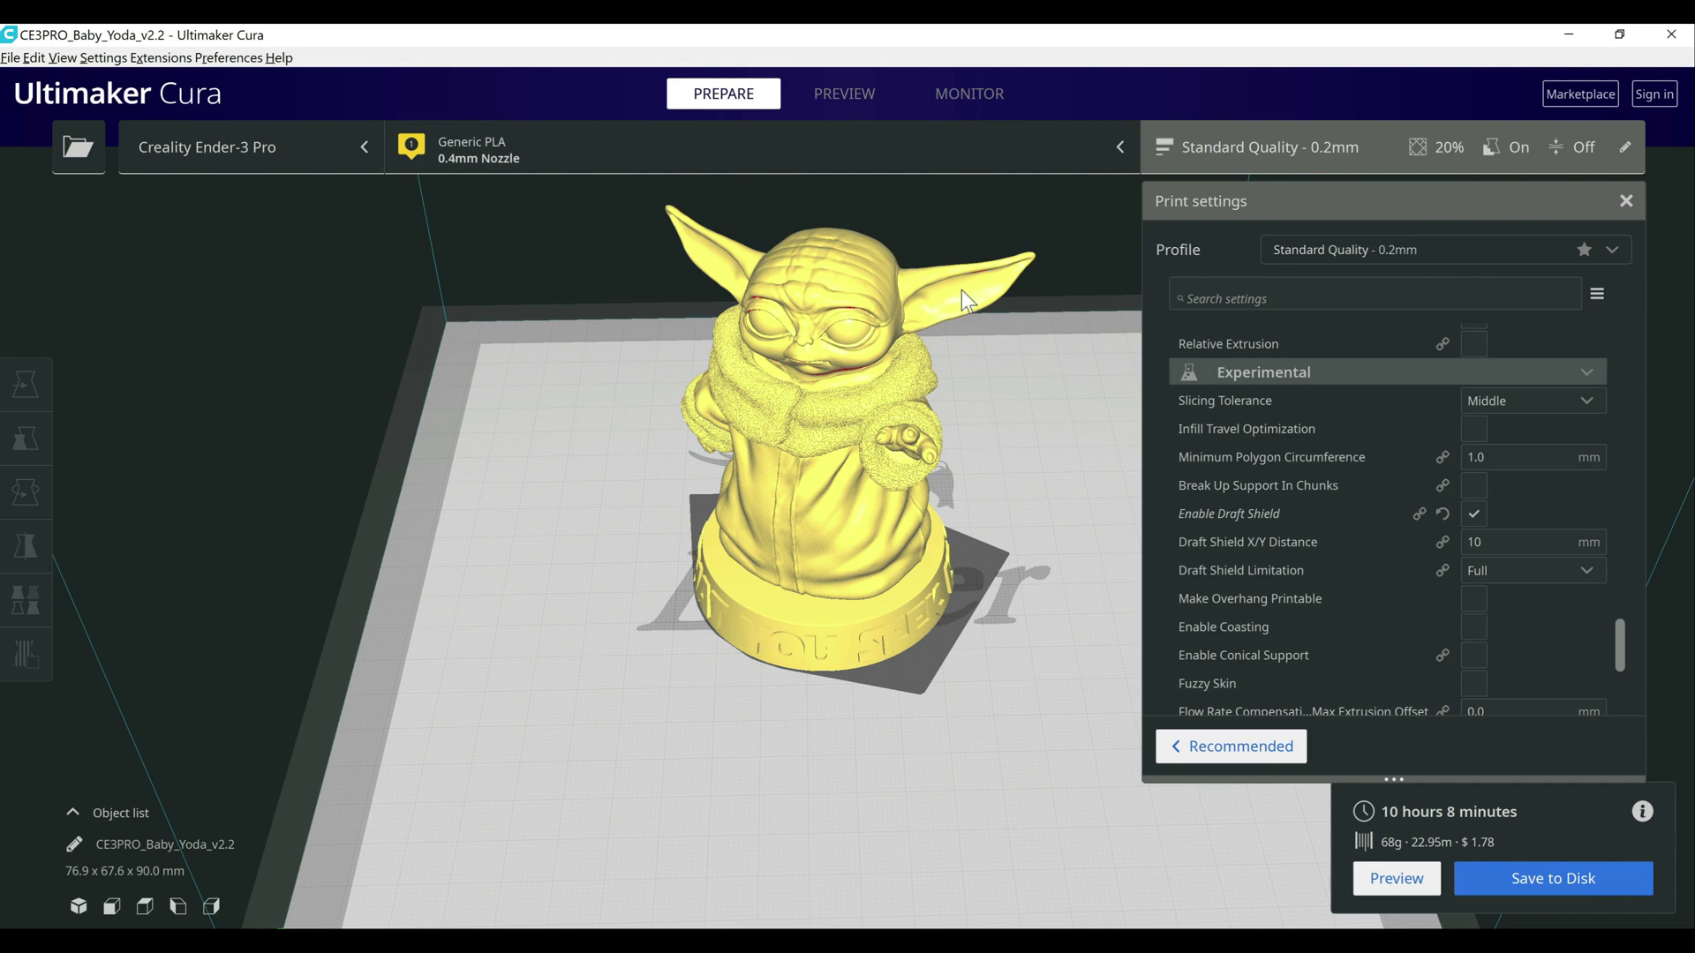
Preview the sliced layers and orbit from top and side to inspect the 10 mm draft shield wall
left_click(829, 93)
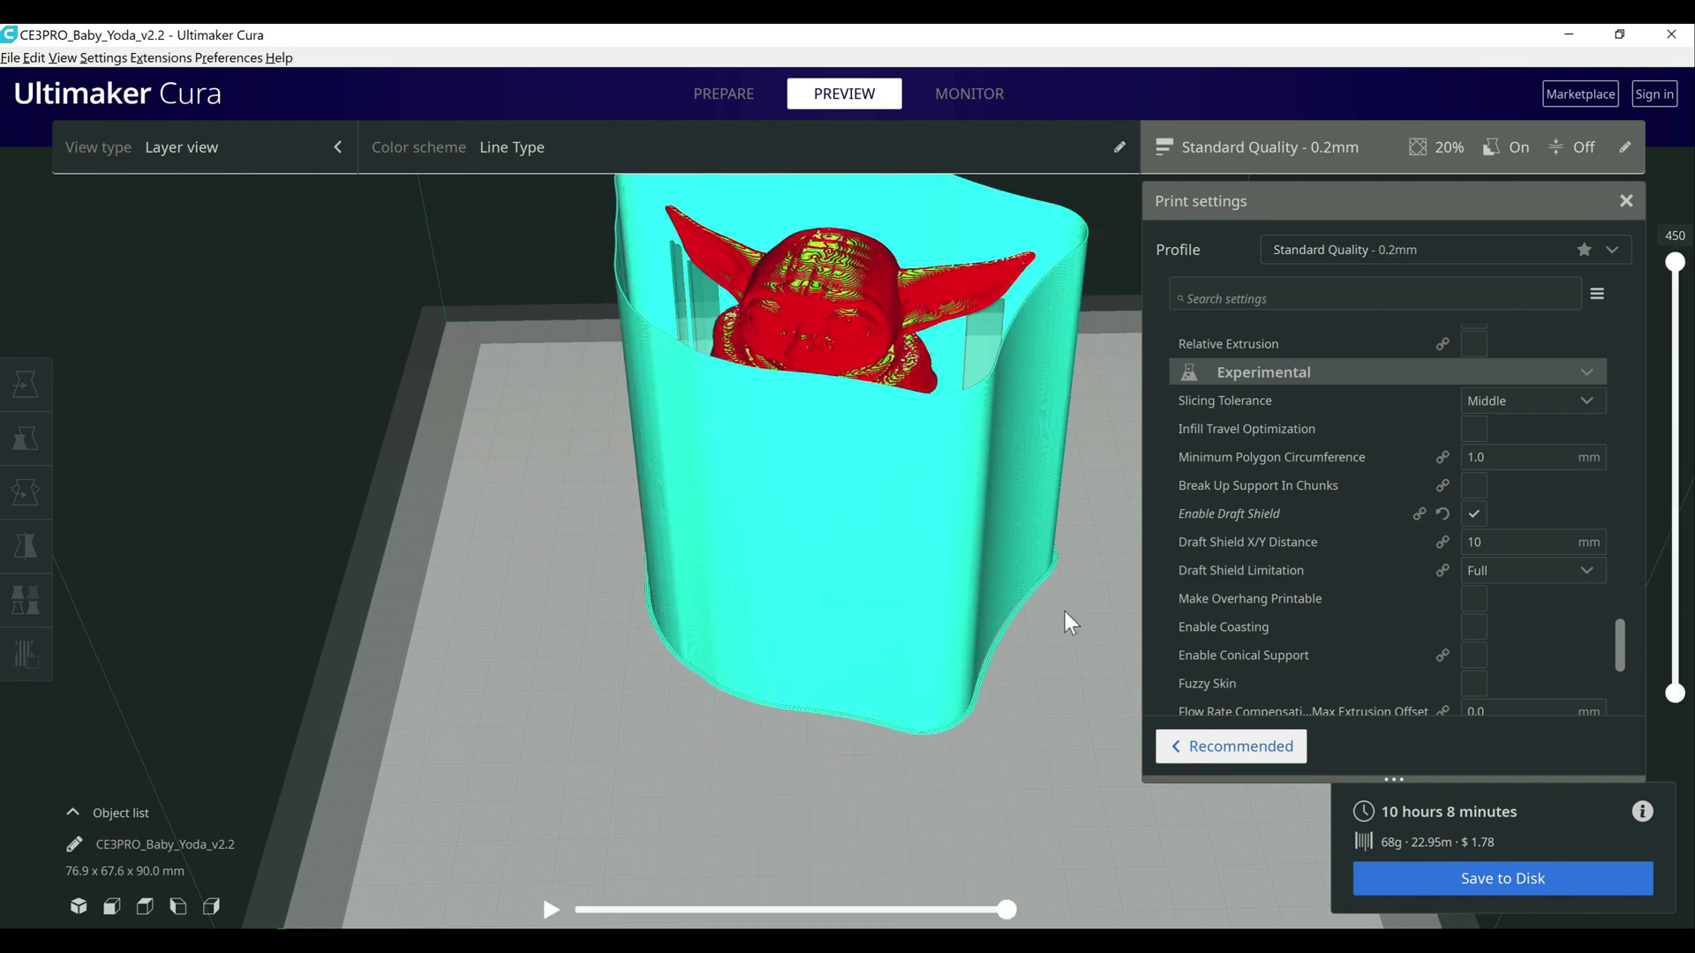
right_click_drag(1059, 718, 849, 443)
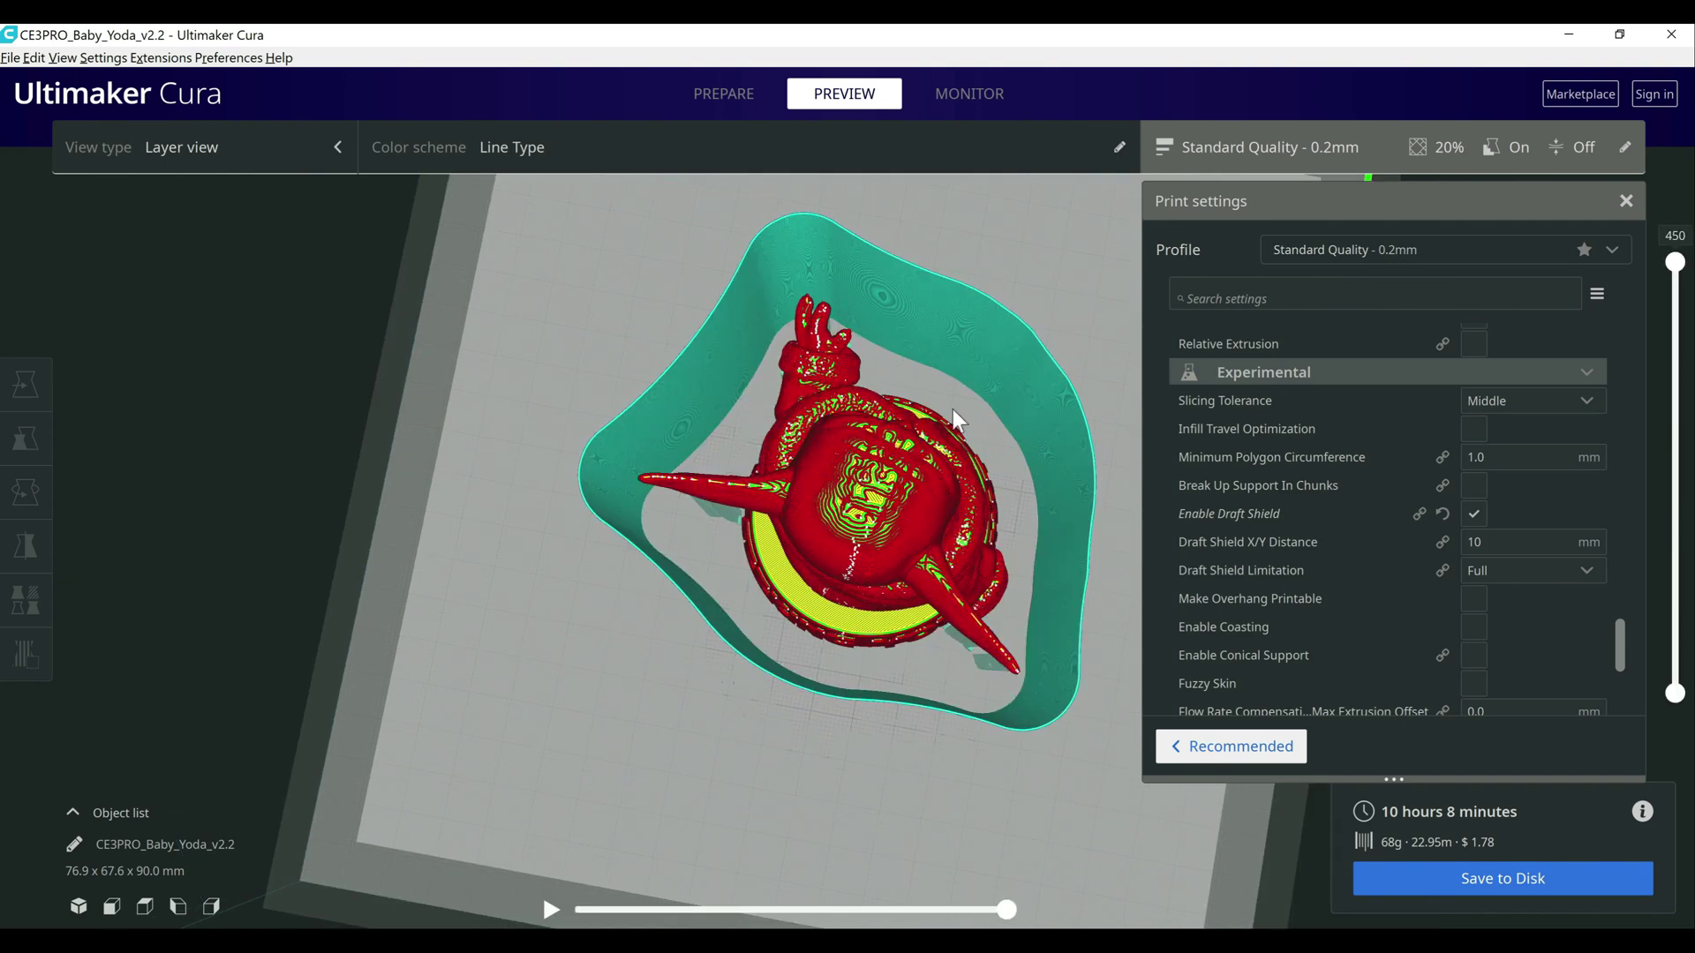
right_click_drag(971, 560, 1202, 612)
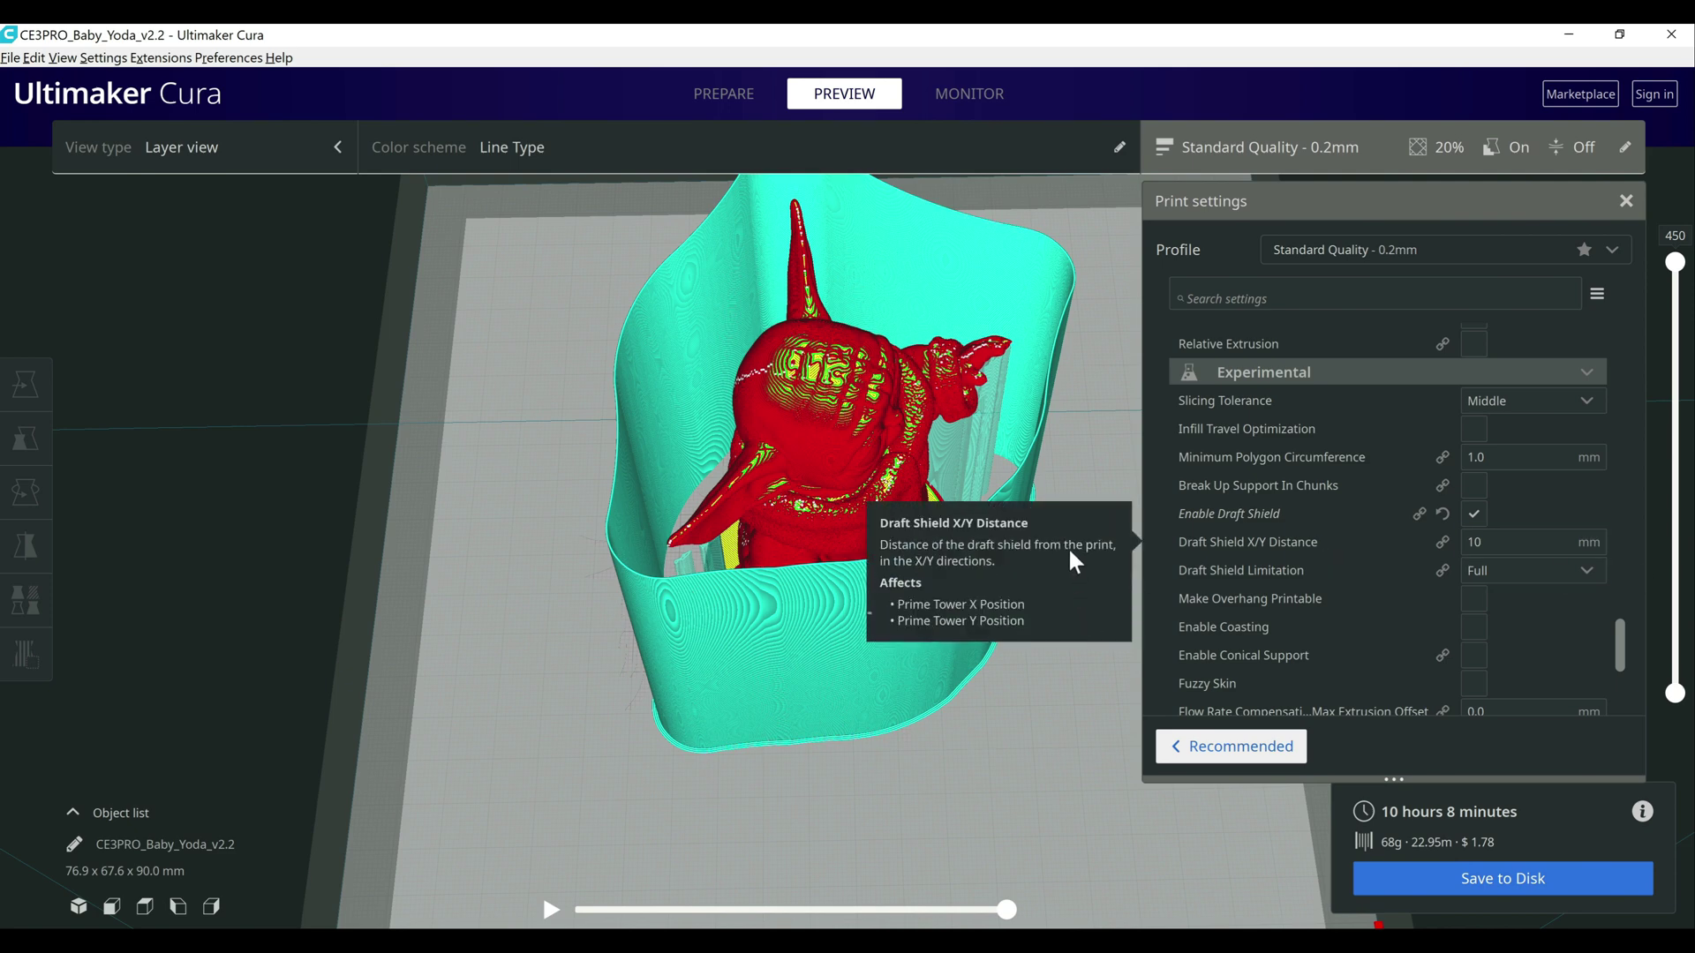
right_click_drag(1077, 562, 759, 568)
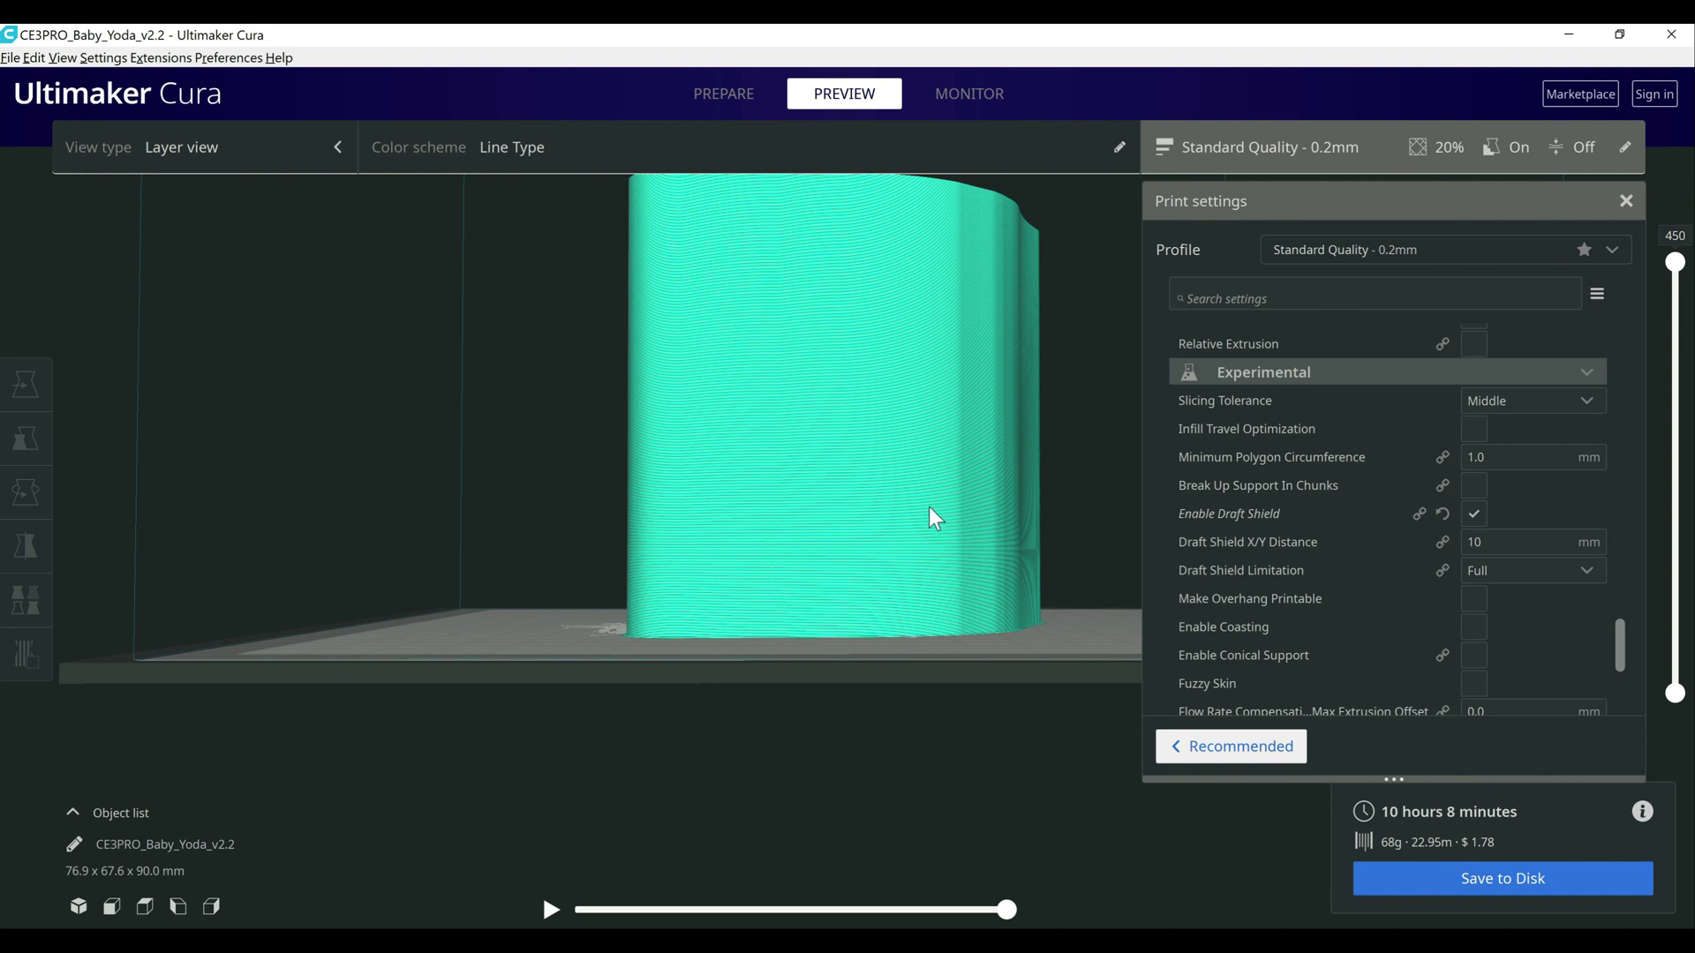
right_click_drag(931, 515, 819, 569)
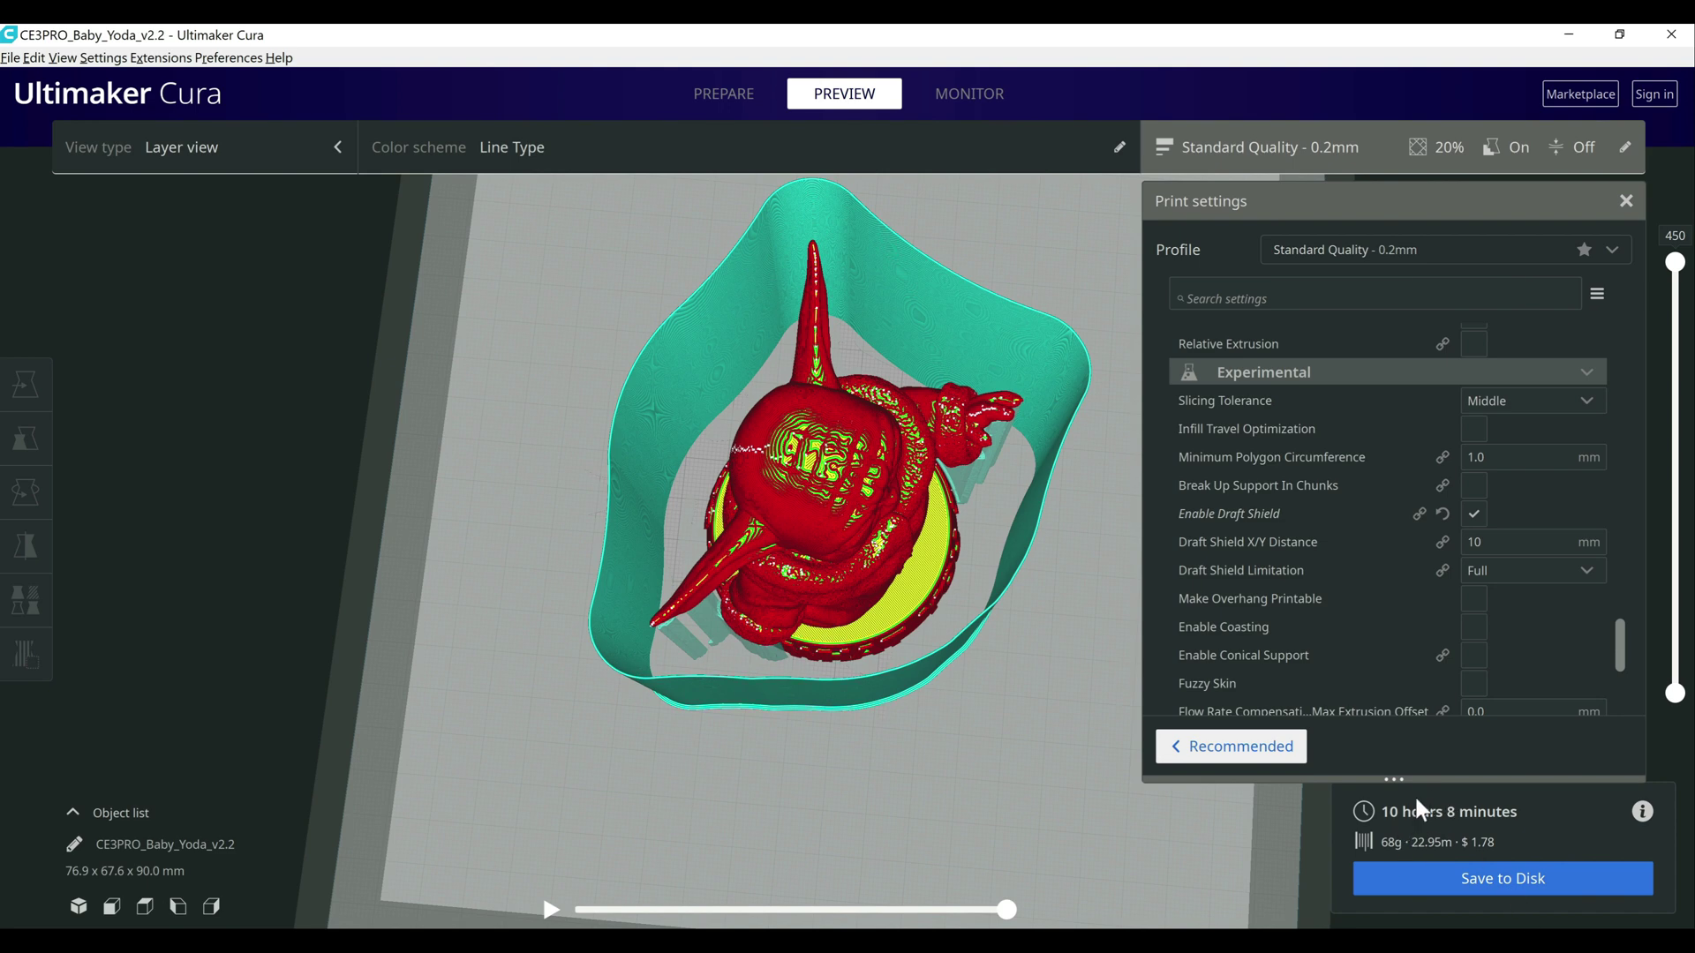
Turn off the draft shield and re-slice, now 8 hours 7 minutes and 55 g
left_click(1474, 514)
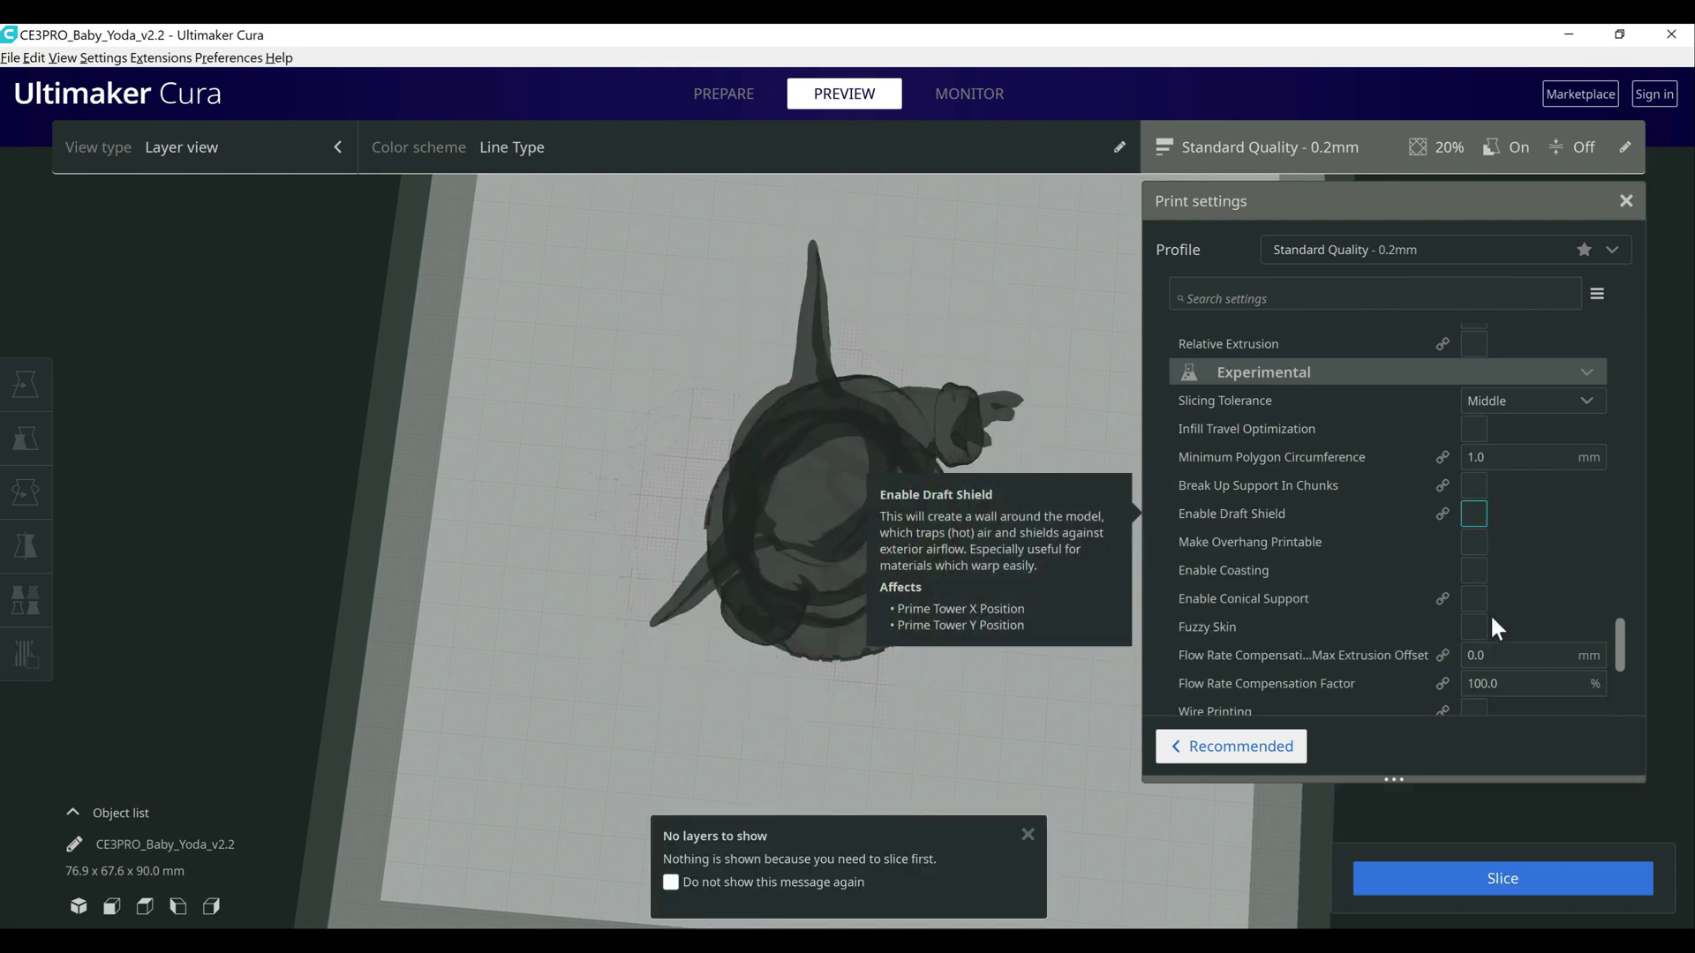
left_click(1502, 878)
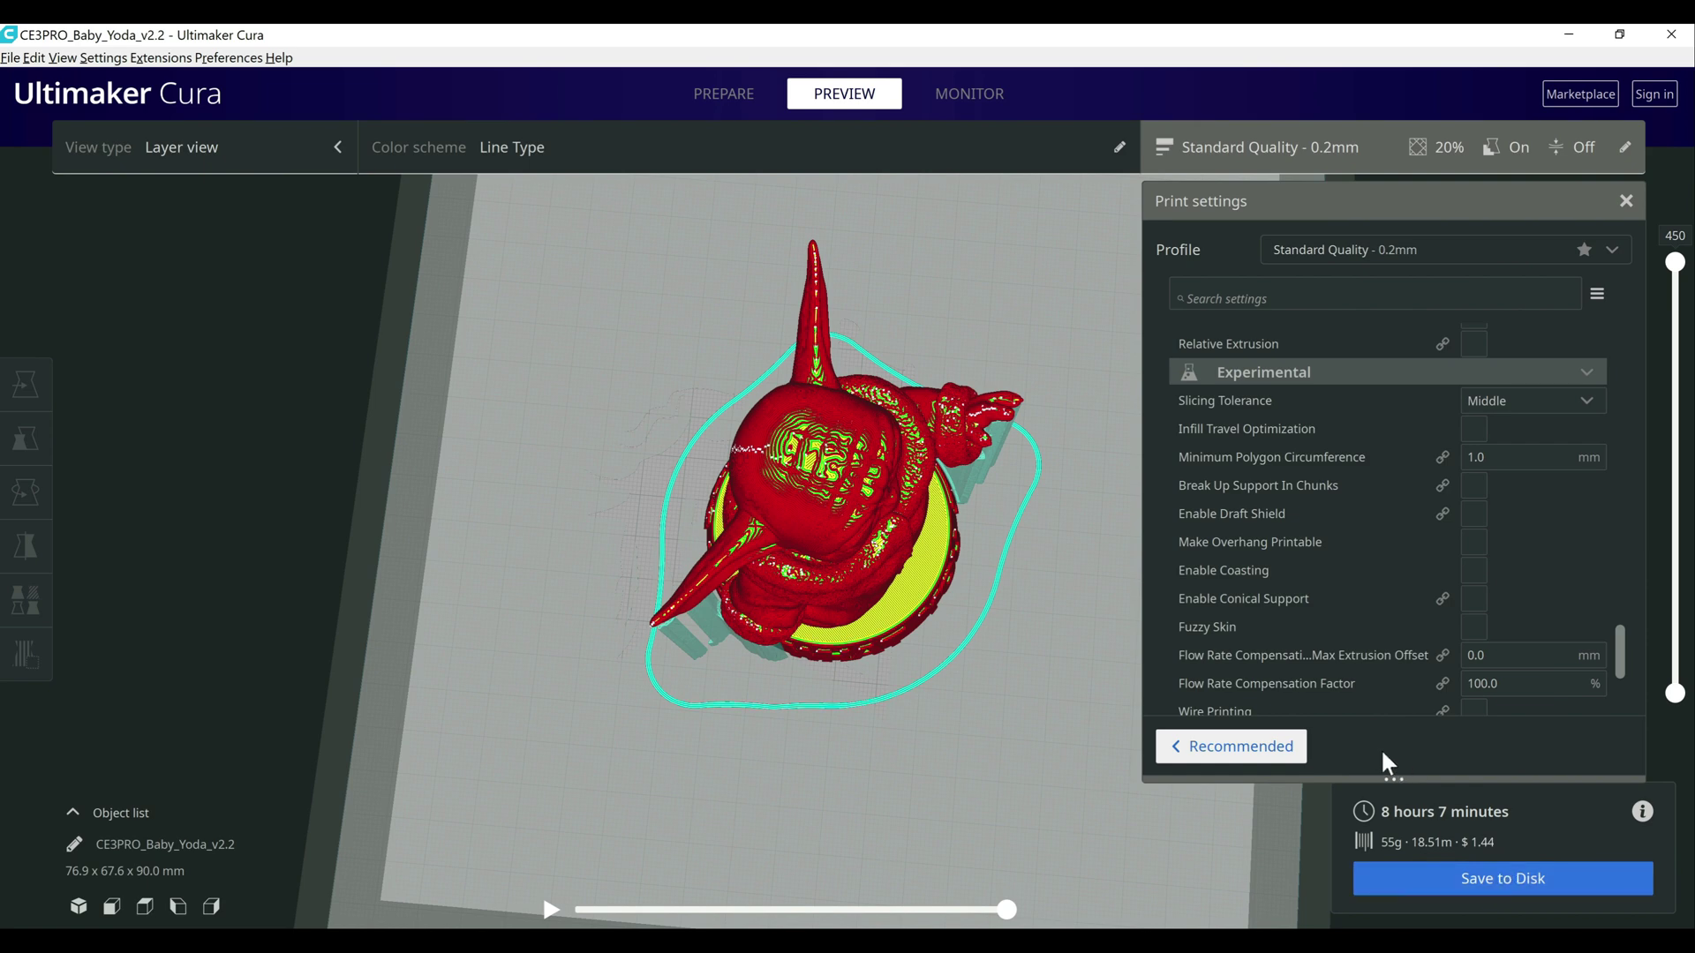
right_click_drag(1003, 630, 1003, 584)
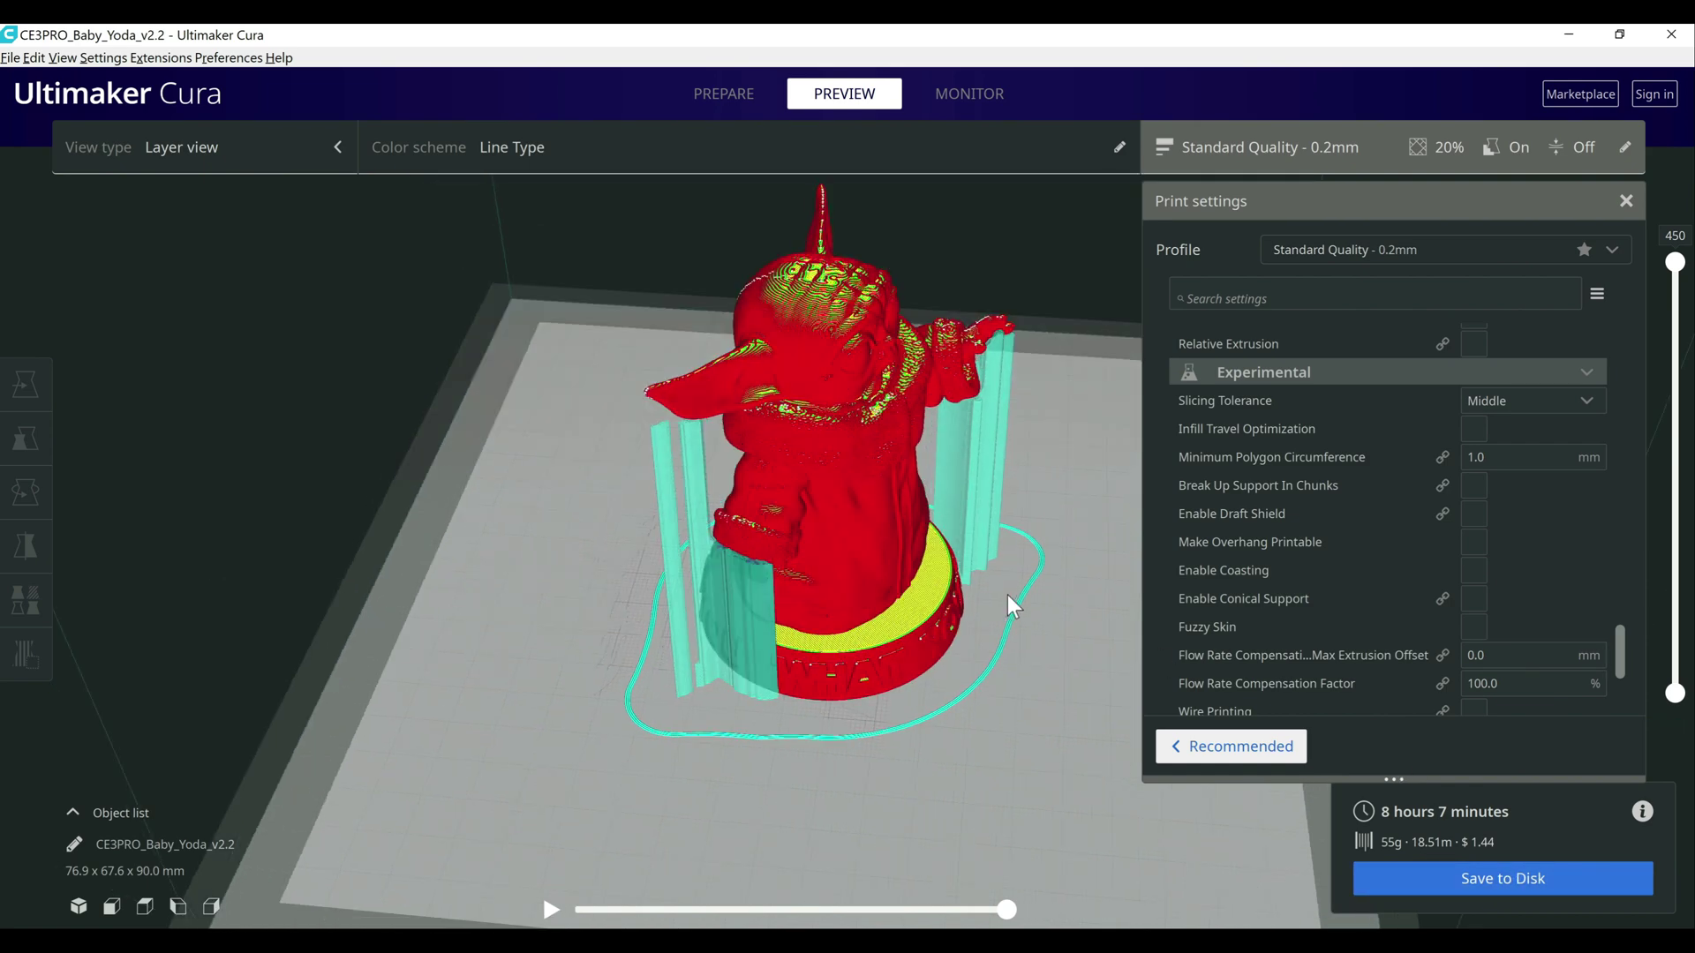
right_click_drag(1013, 606, 1015, 609)
mouse_move(893, 633)
right_mouse_down()
mouse_move(907, 662)
mouse_move(989, 678)
mouse_move(595, 654)
mouse_move(728, 609)
mouse_move(888, 611)
right_mouse_up()
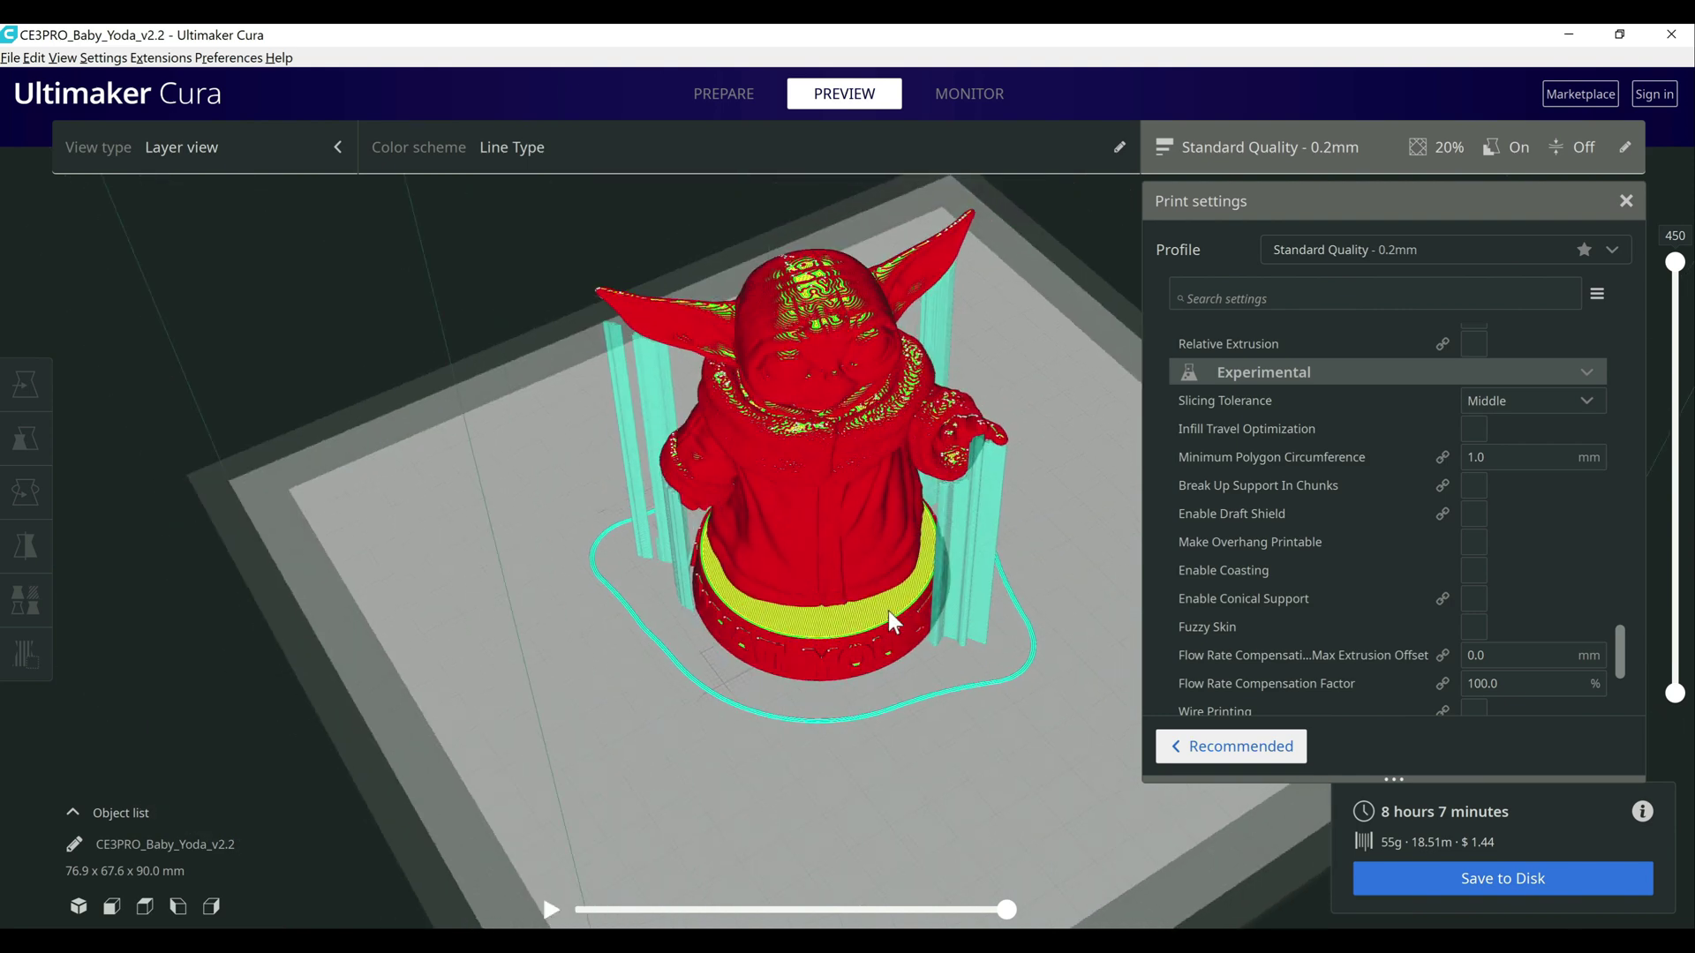
Zoom in and turn the layer view to inspect the supports, skirt and Yoda's face
scroll(940, 549, "up", 3)
scroll(945, 549, "up", 4)
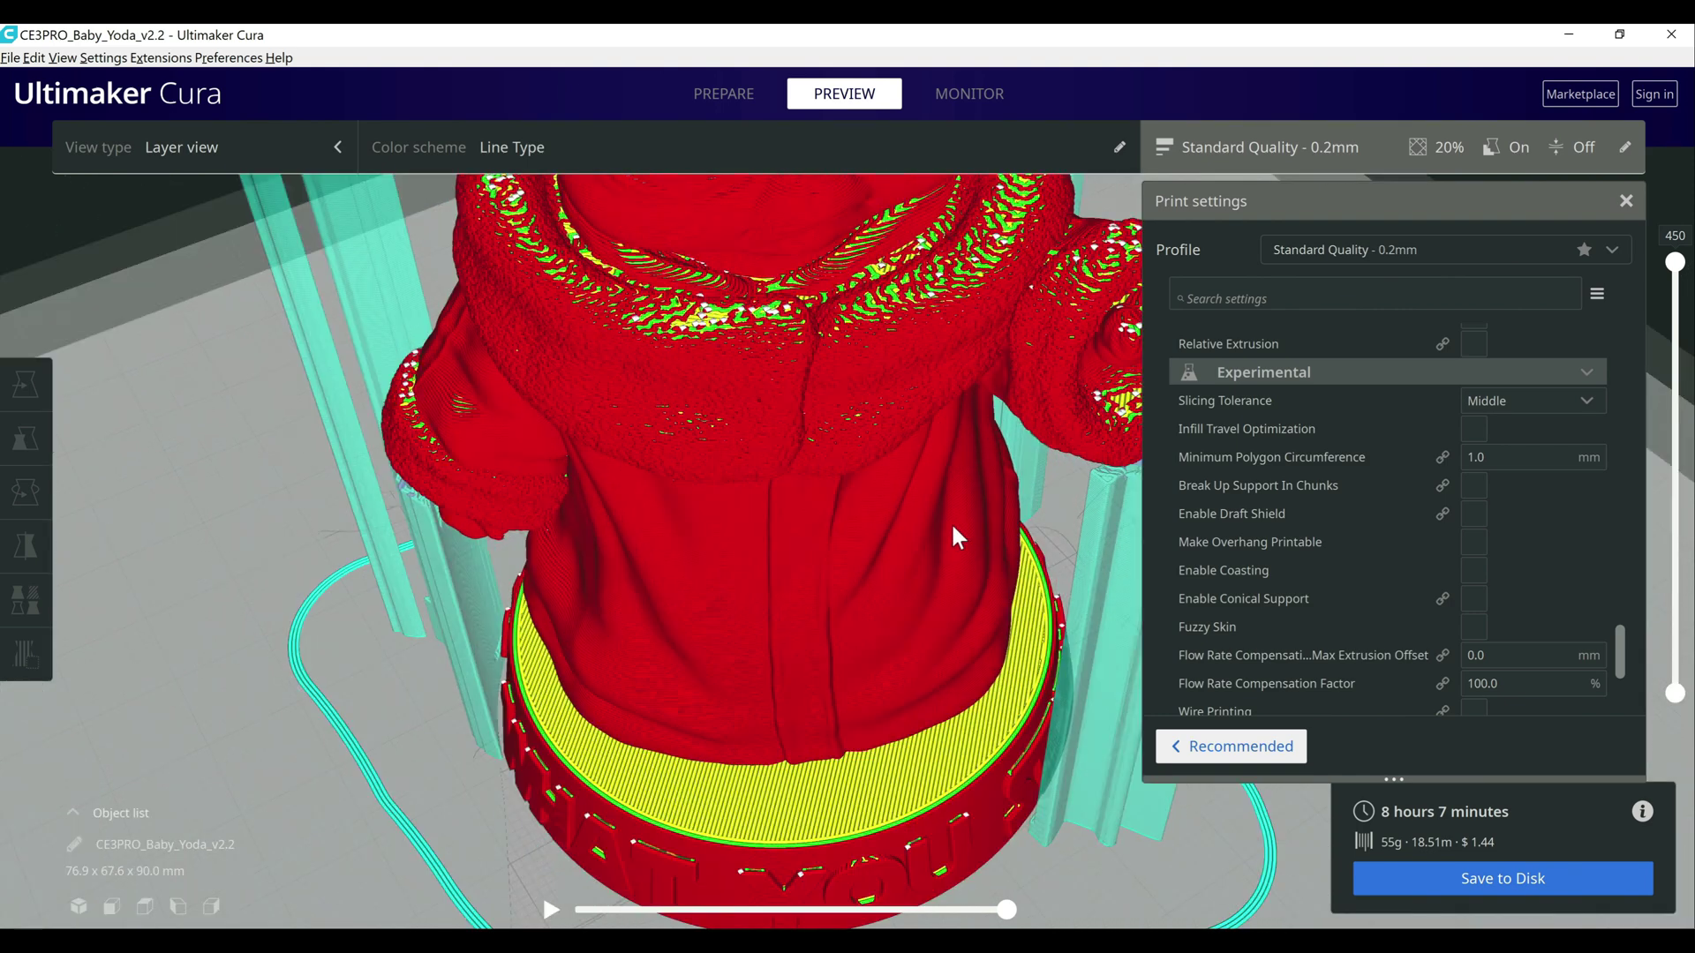
scroll(883, 524, "up", 1)
mouse_move(867, 544)
right_mouse_down()
mouse_move(821, 534)
mouse_move(886, 522)
mouse_move(872, 526)
right_mouse_up()
scroll(870, 531, "down", 3)
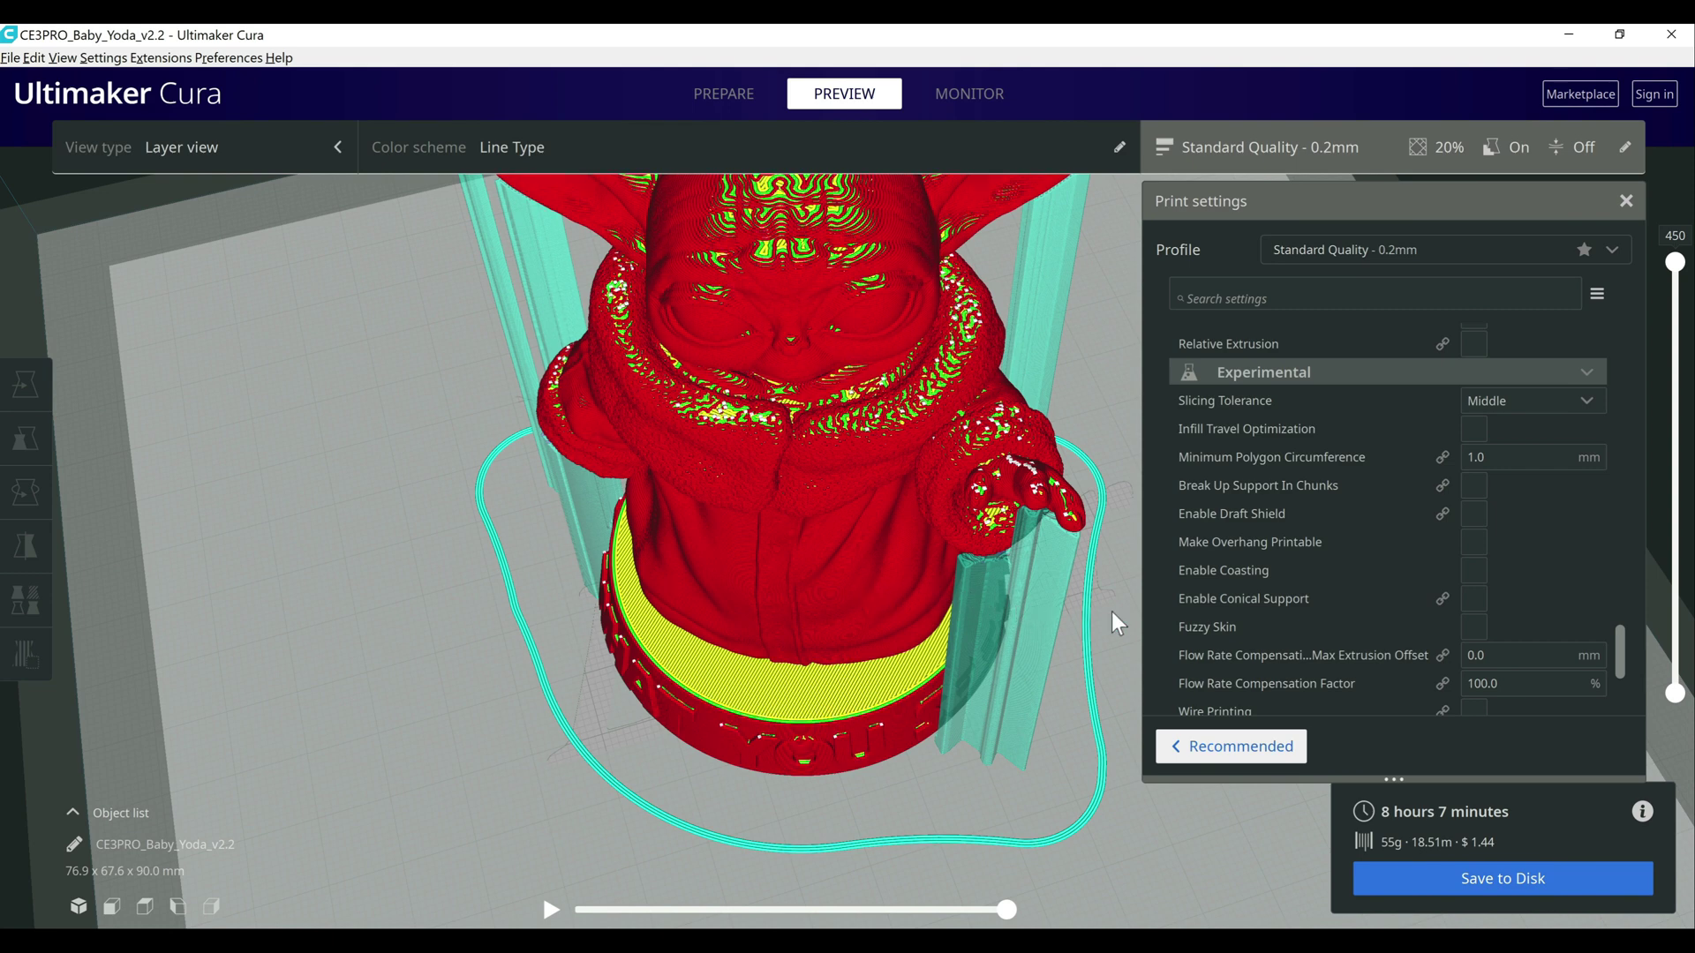
Enable Fuzzy Skin, slice to 9 hours 49 minutes, and inspect the rough surface from side and top
left_click(1474, 627)
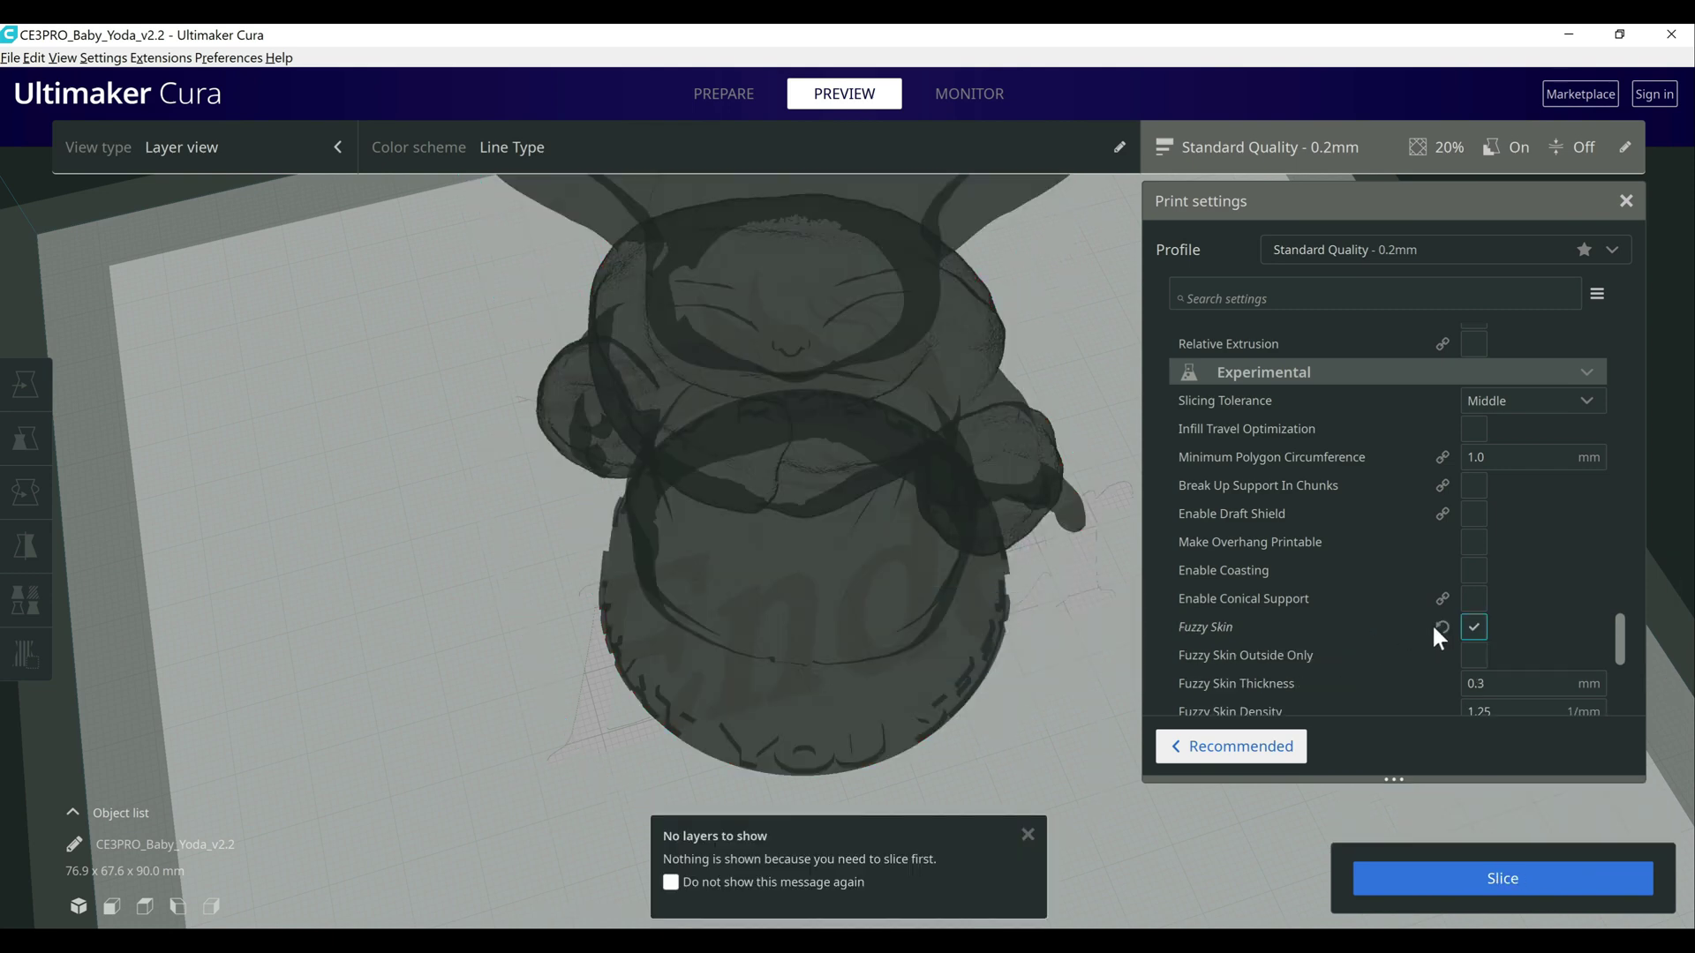
left_click(1490, 882)
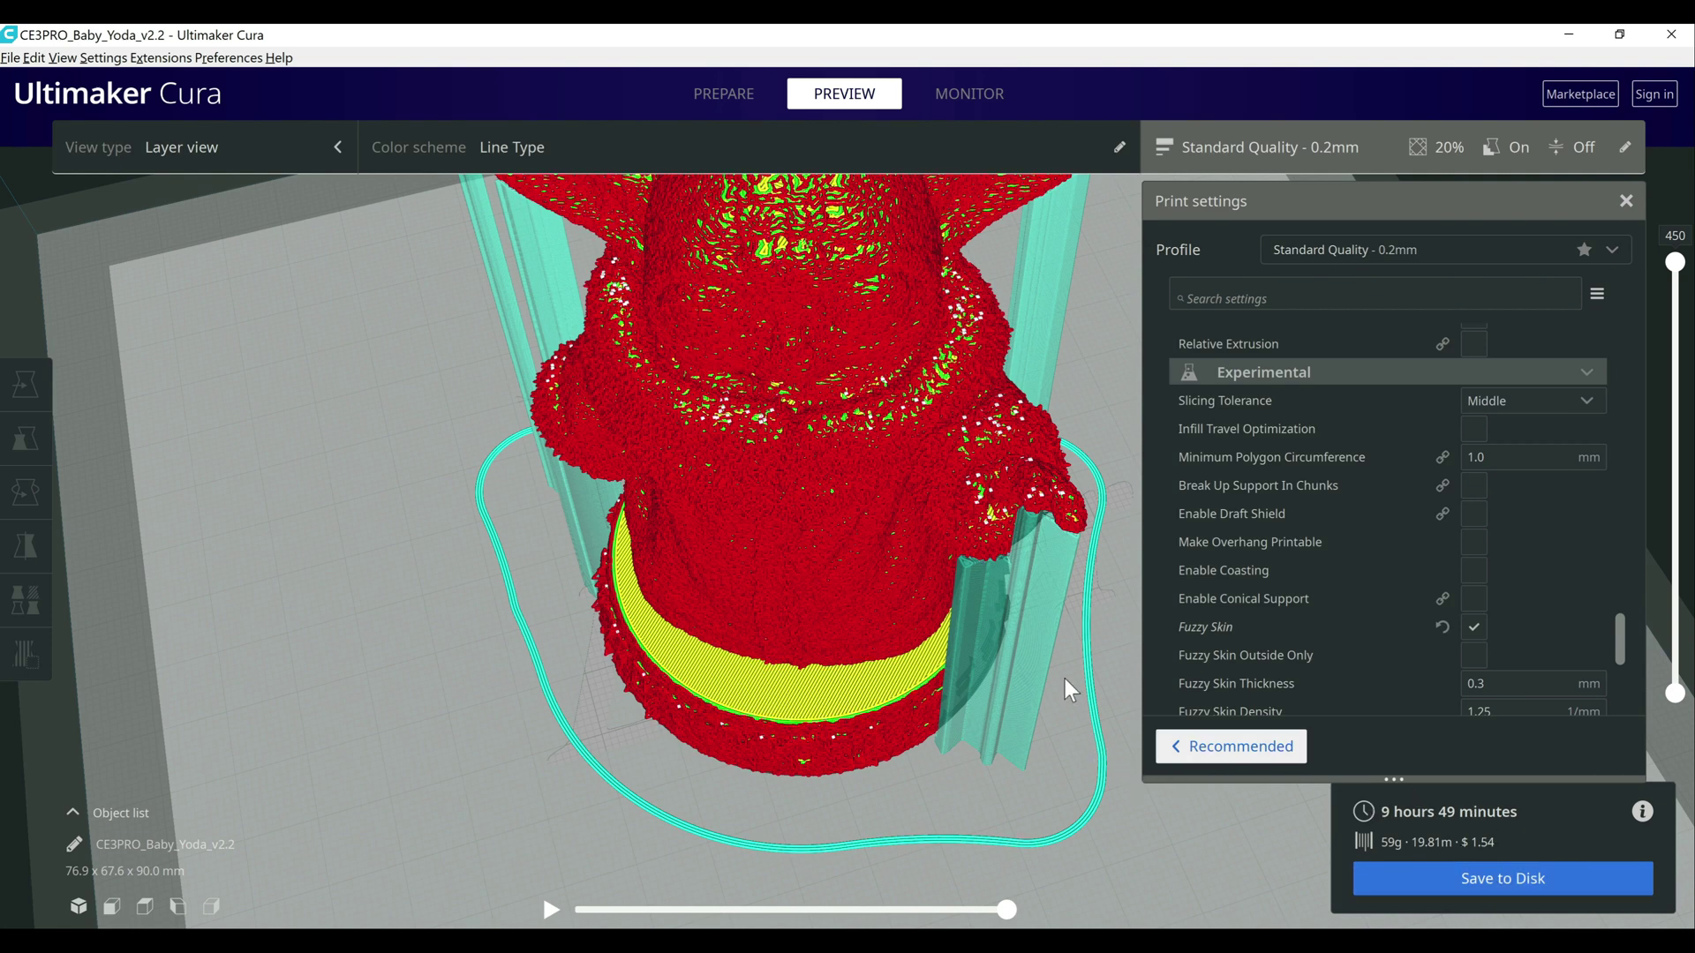
right_click_drag(1026, 569, 1020, 534)
scroll(1016, 525, "up", 8)
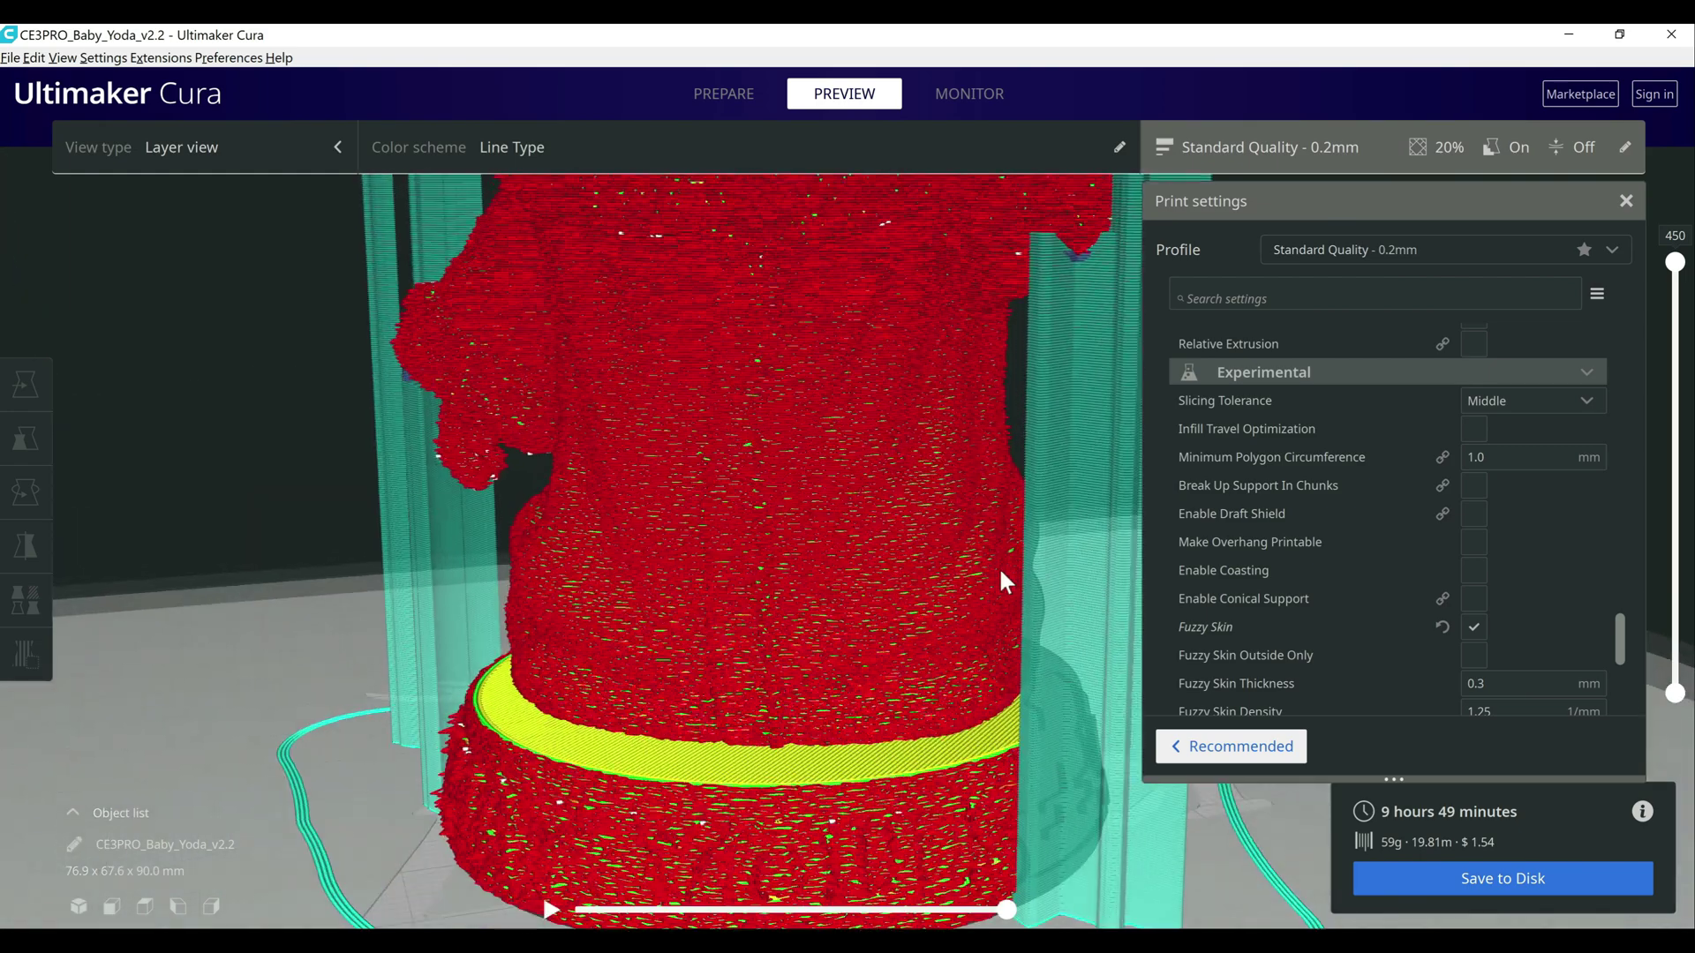
right_click_drag(954, 650, 639, 522)
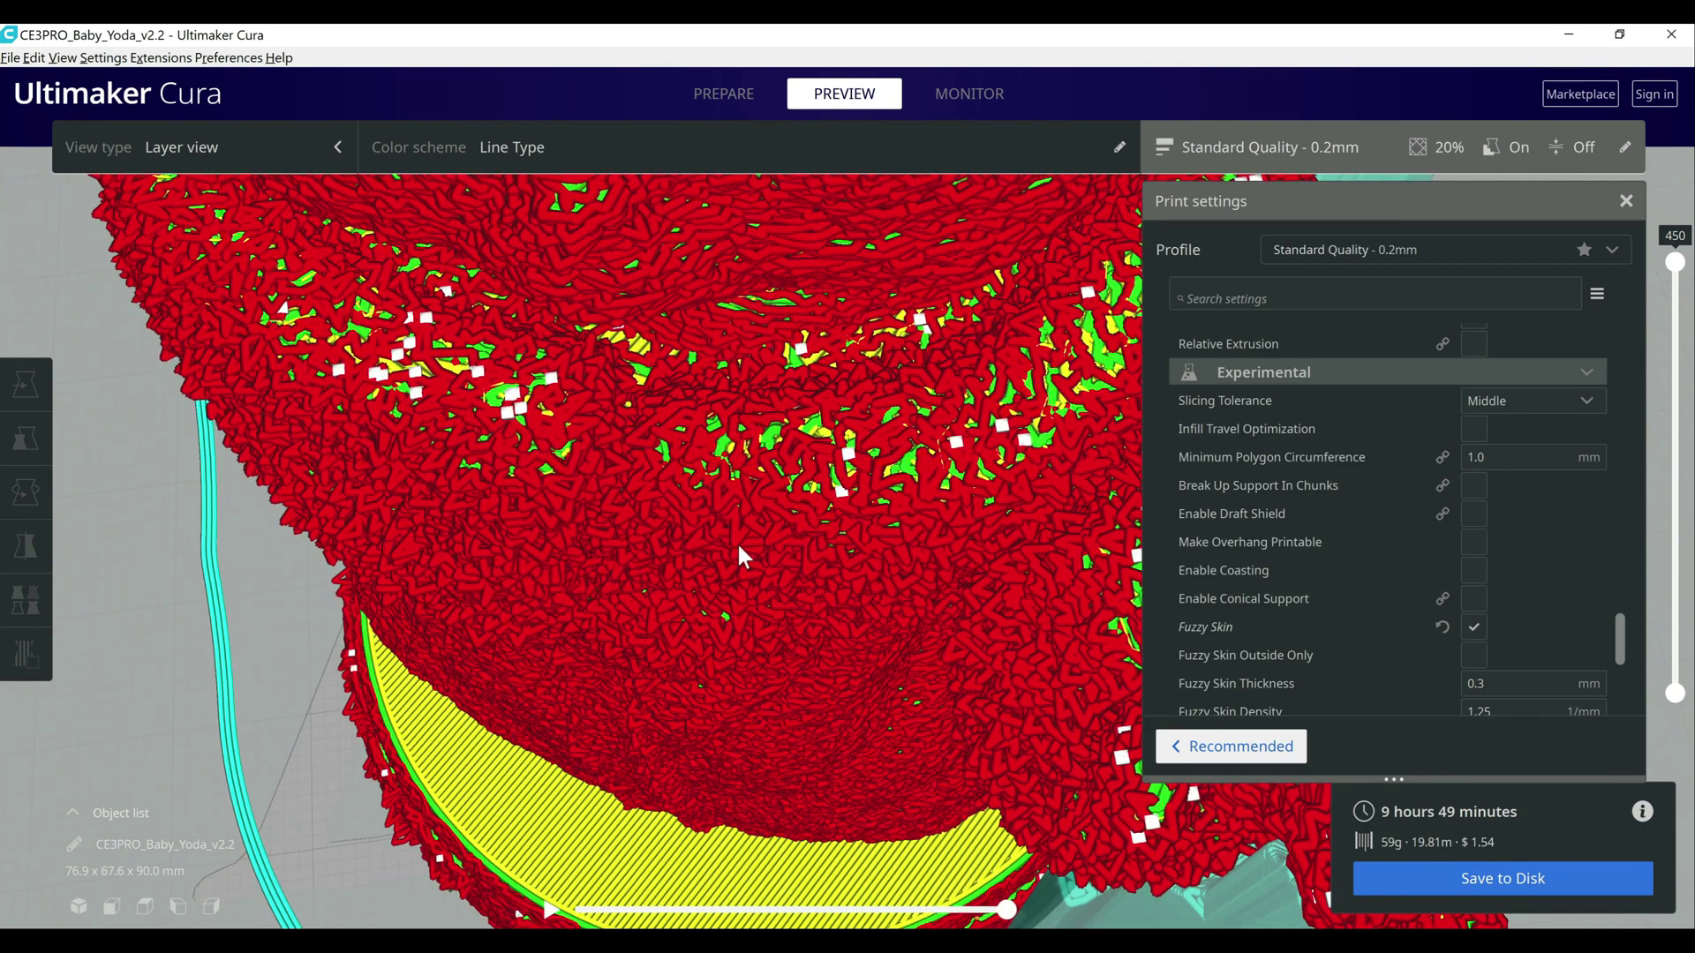
scroll(738, 545, "down", 6)
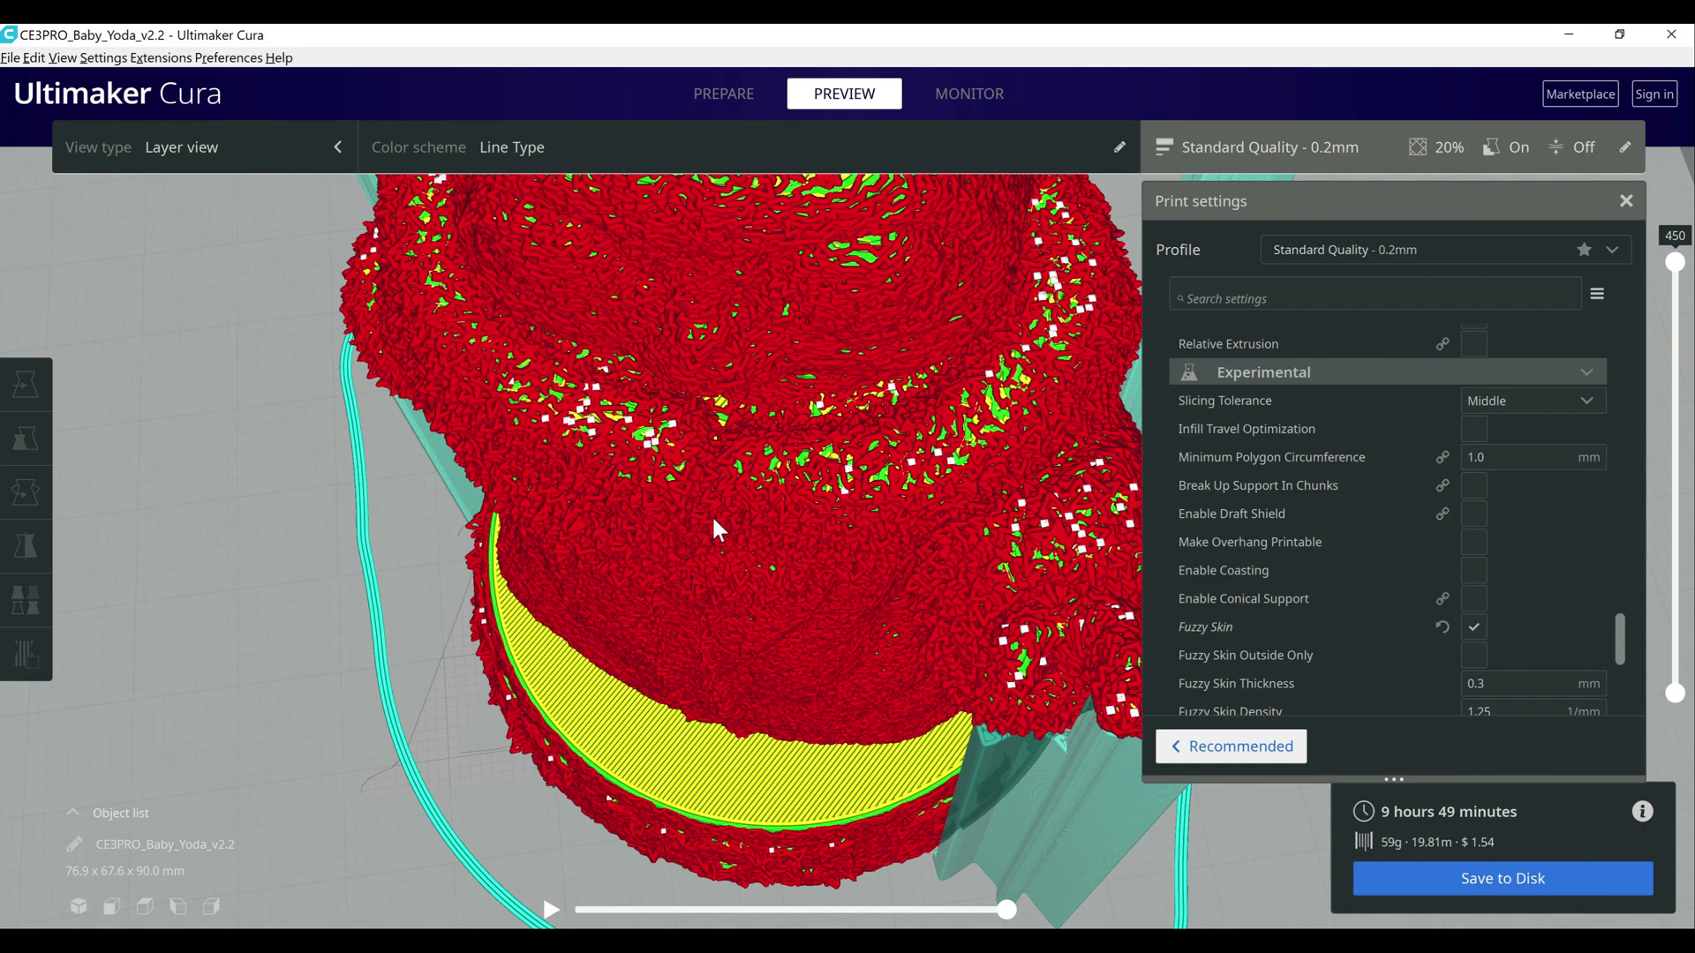
scroll(713, 528, "down", 4)
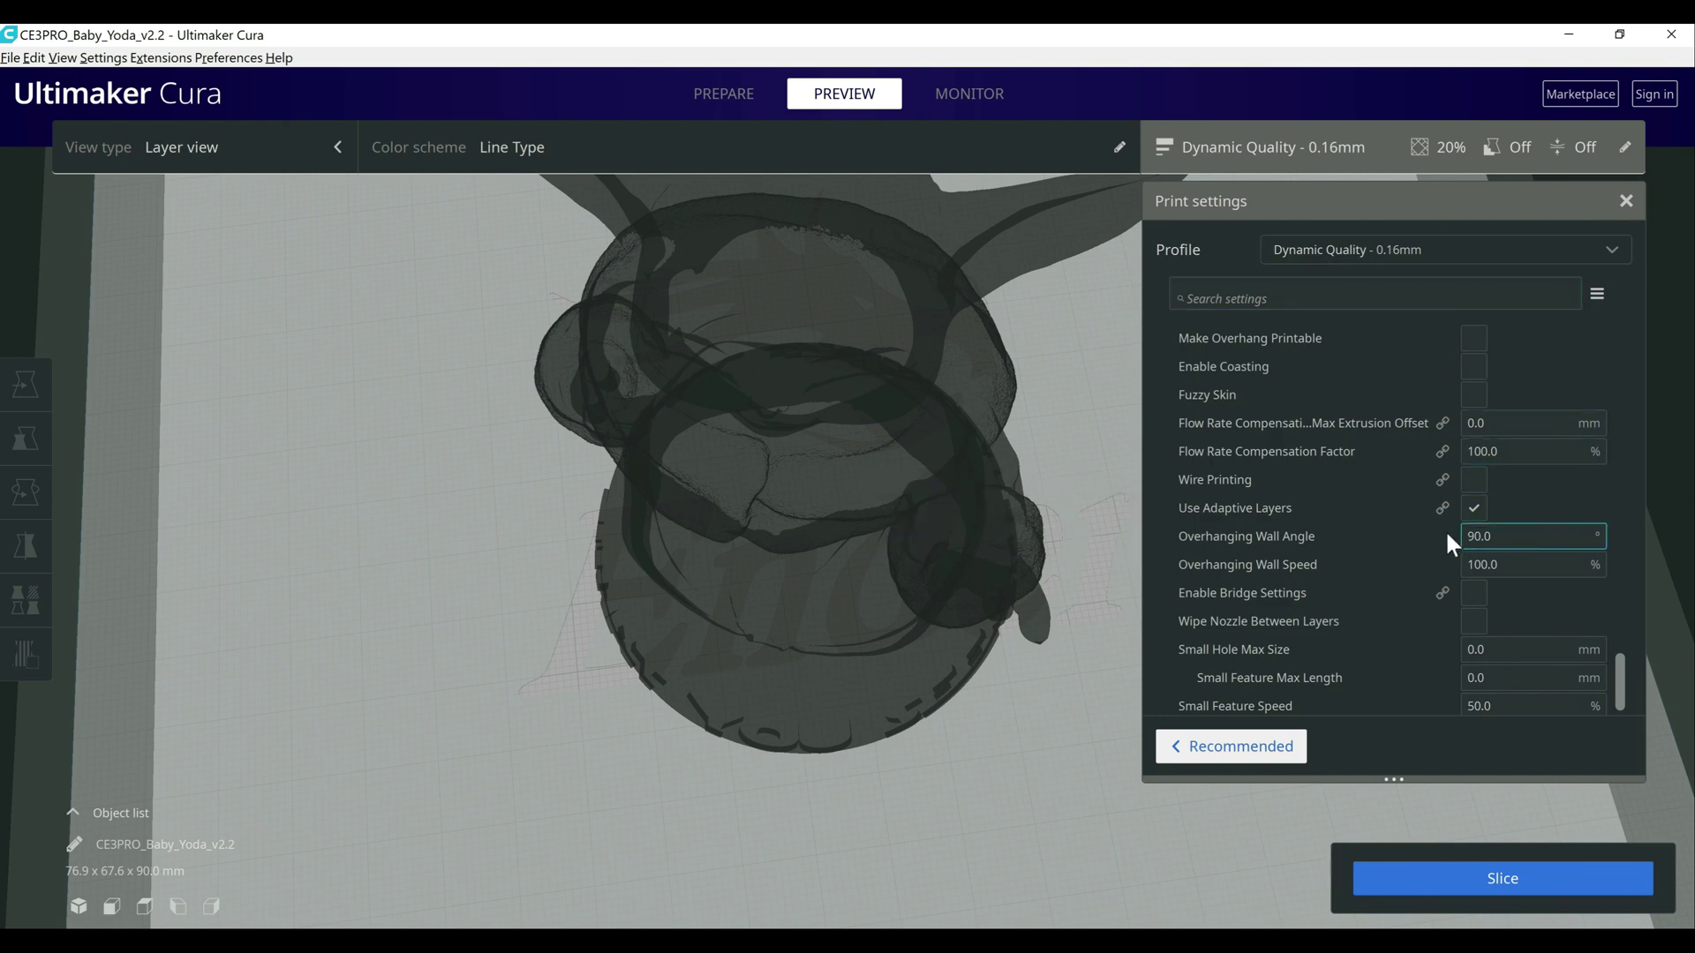
Slice the model with the Dynamic Quality 0.16mm adaptive-layer profile
right_click_drag(987, 731, 1010, 637)
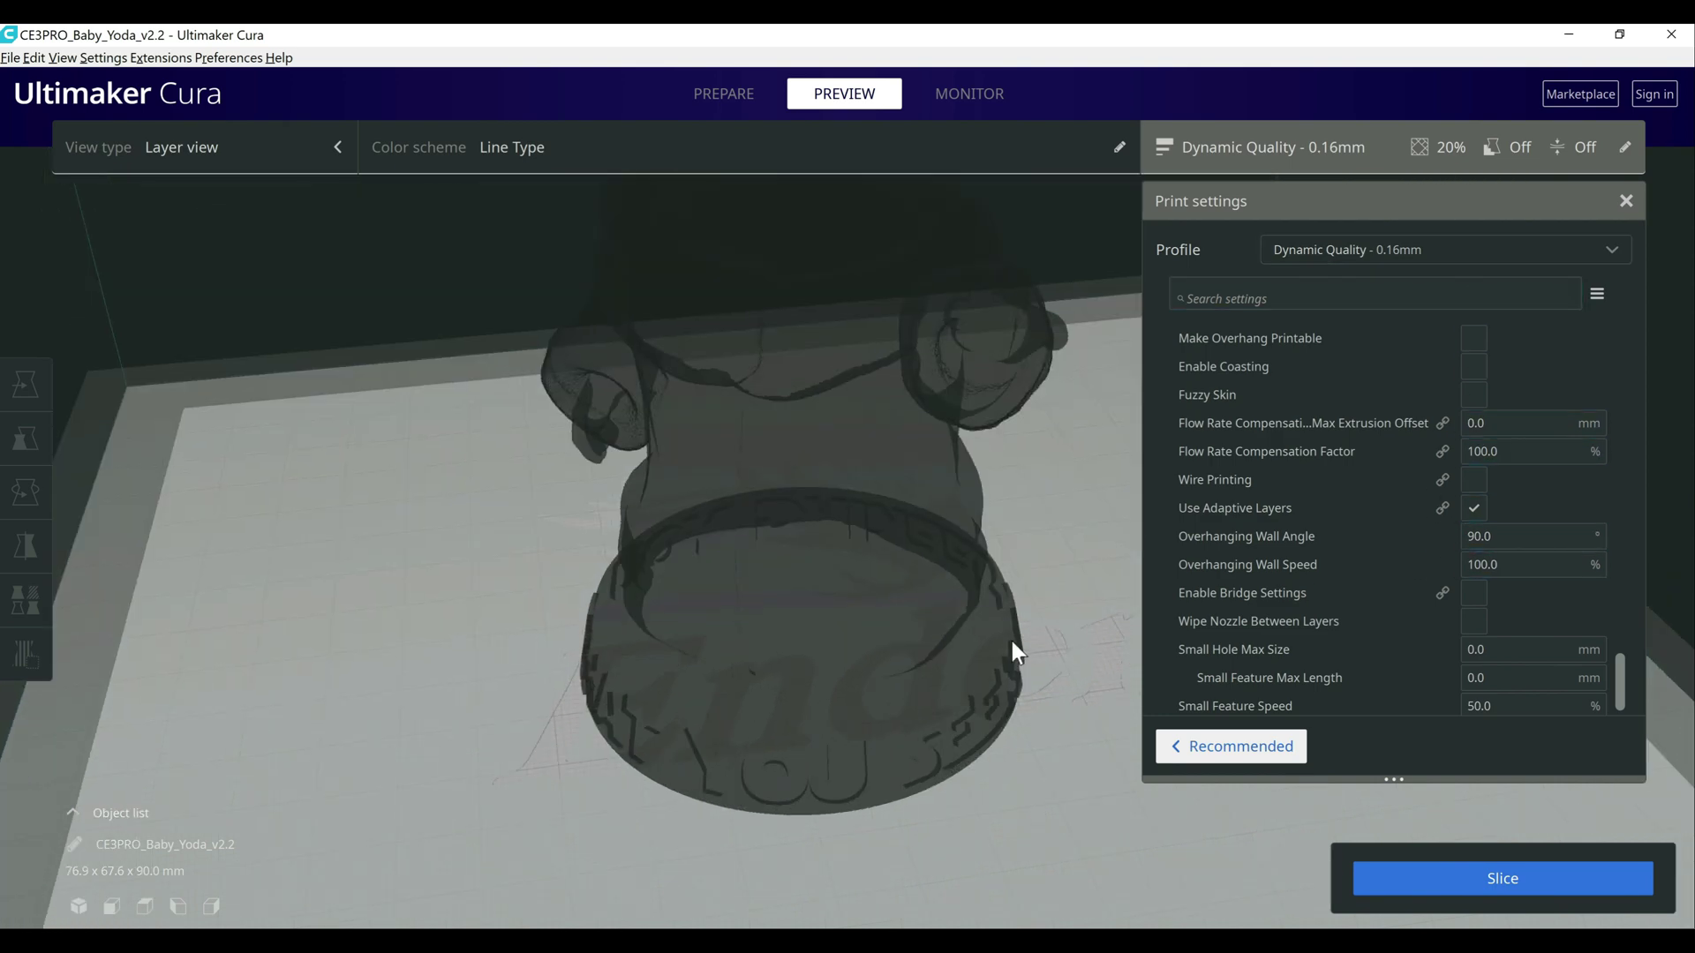
left_click(1500, 884)
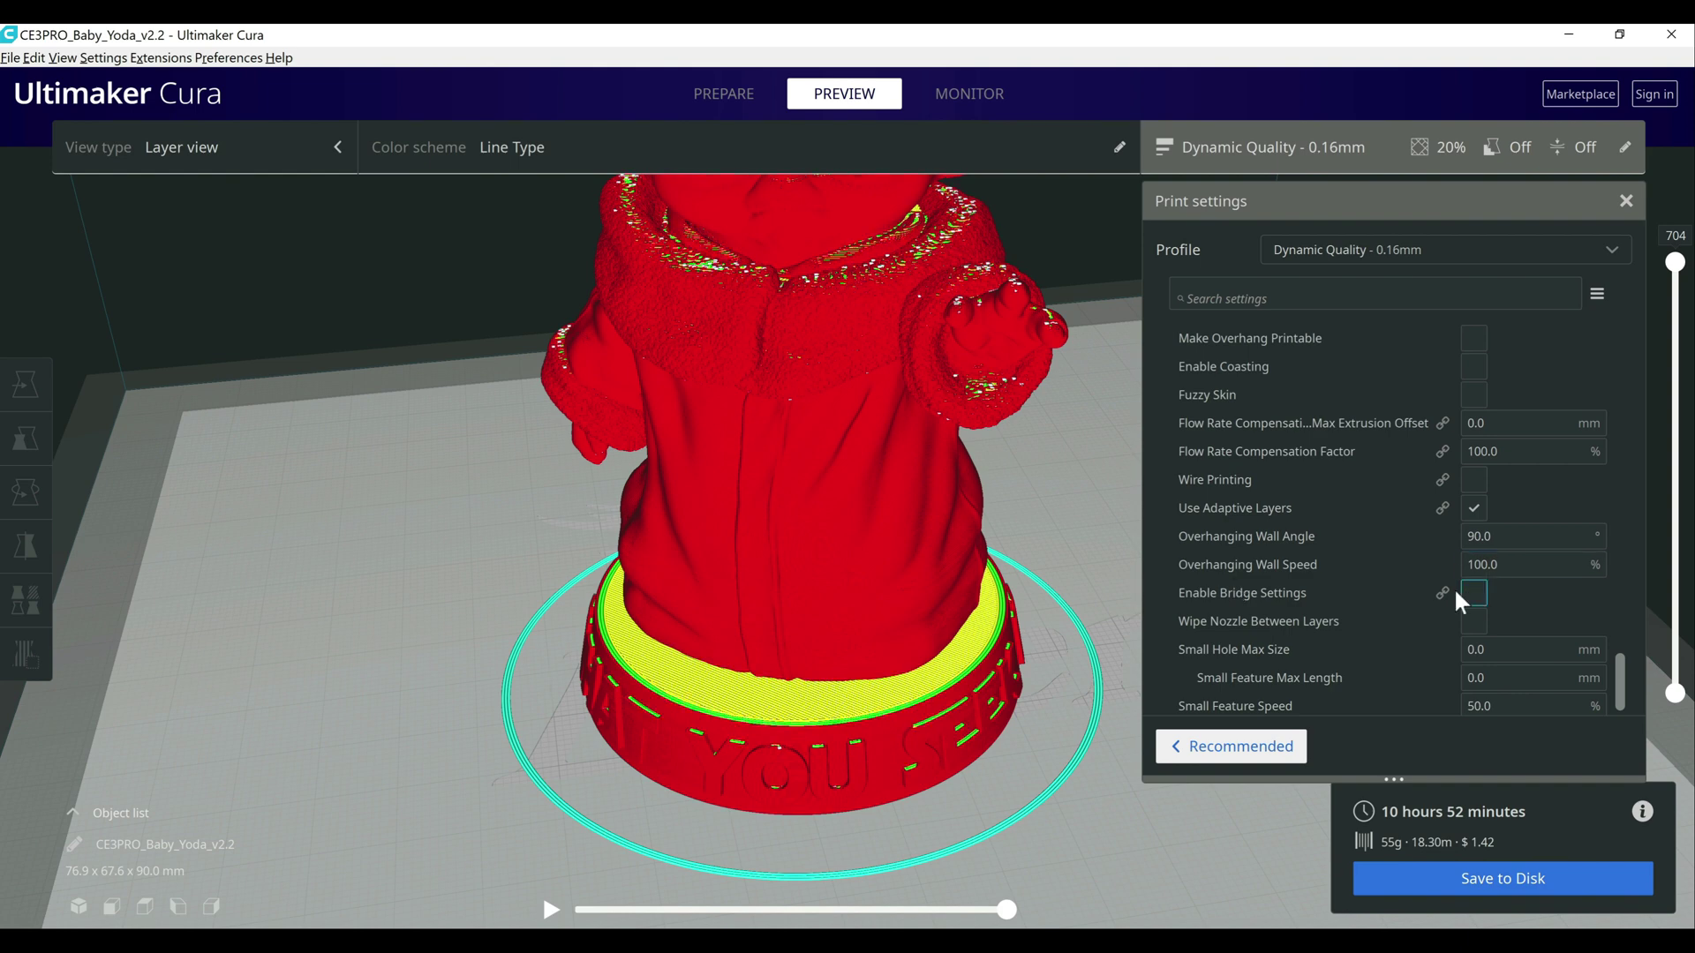
scroll(1593, 548, "up", 3)
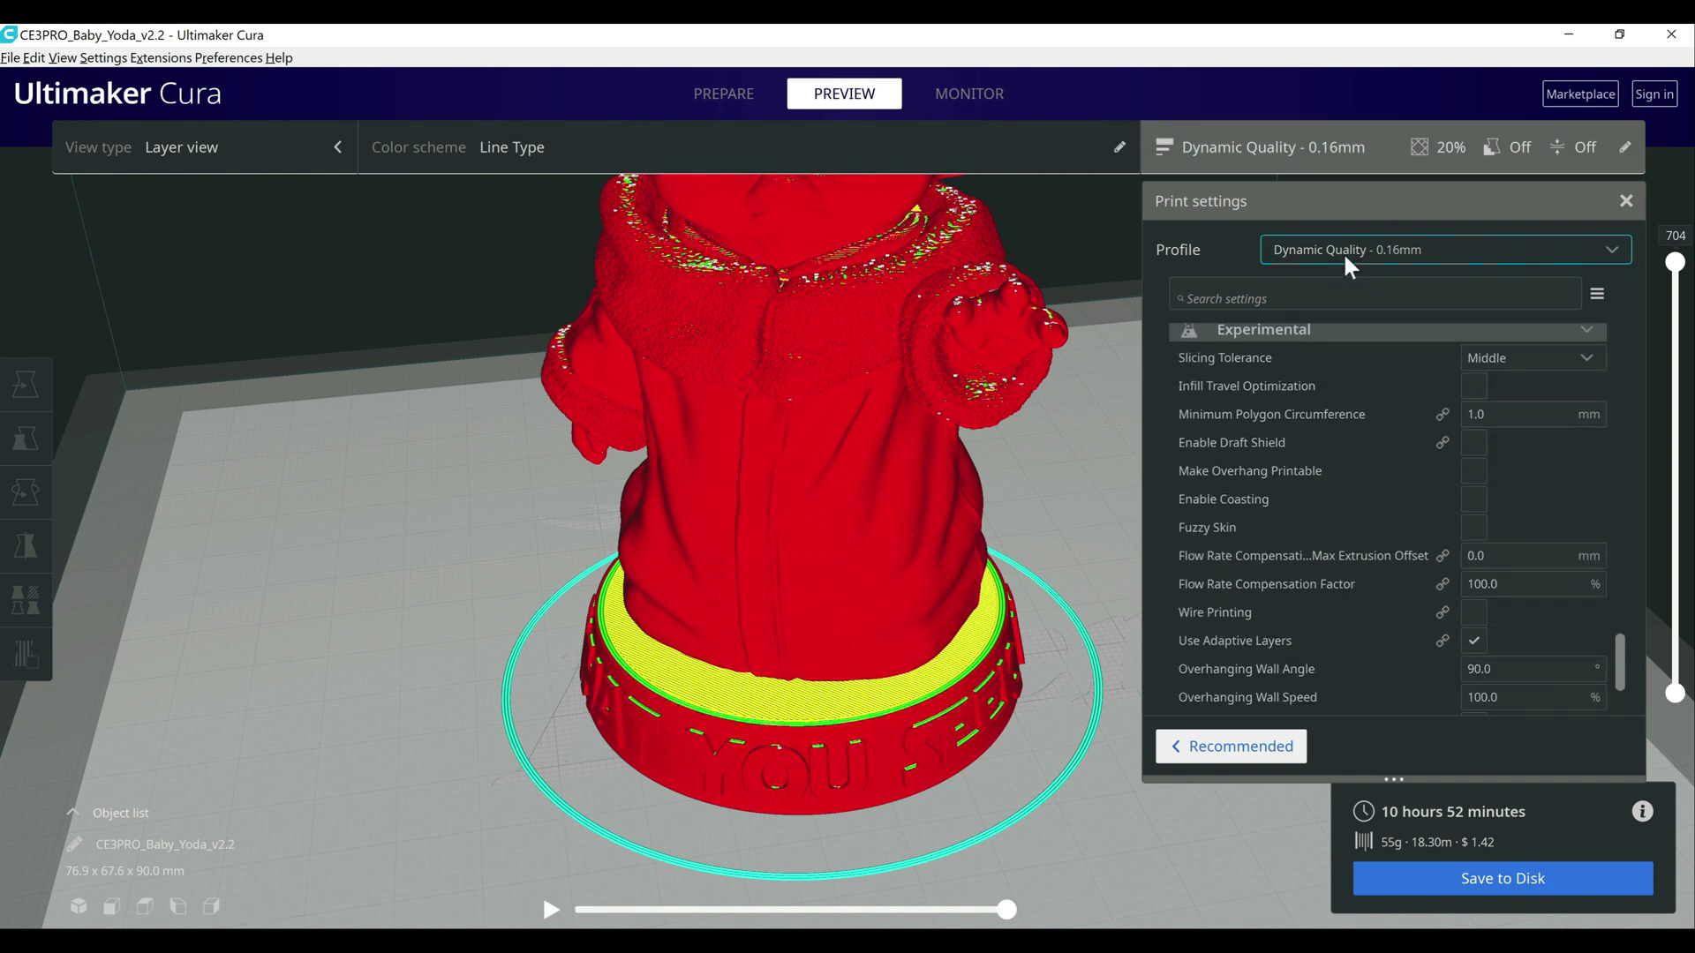
scroll(1554, 459, "down", 3)
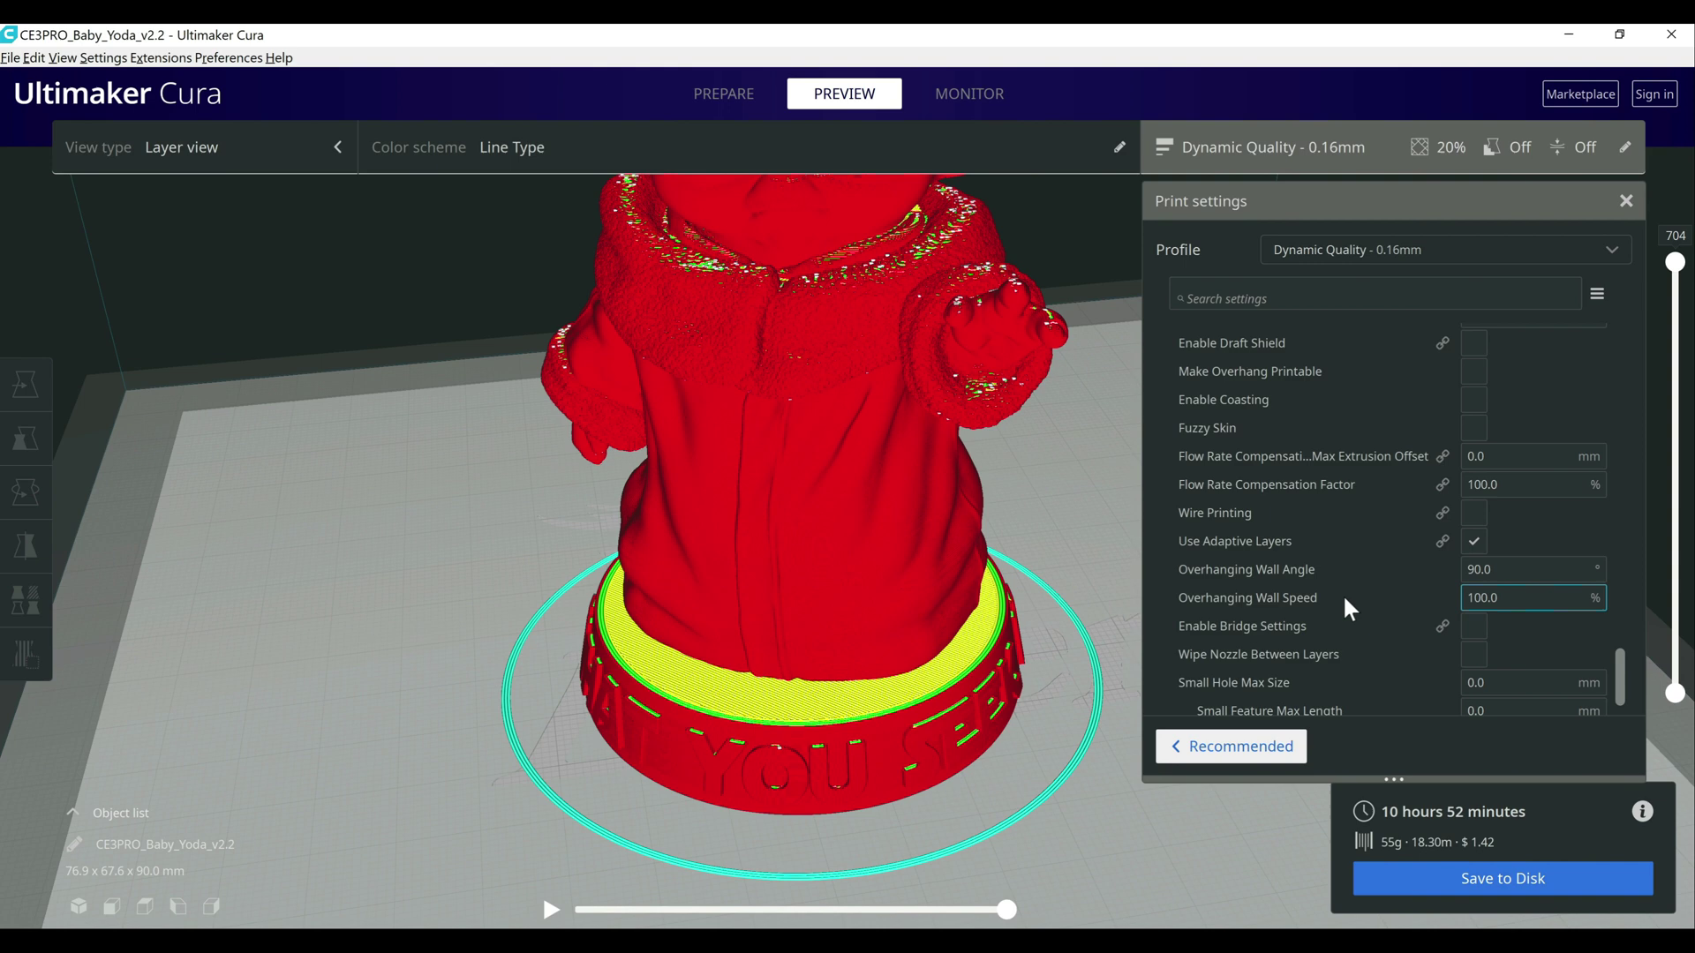
Switch the print profile to Standard Quality - 0.2mm
mouse_move(1296, 607)
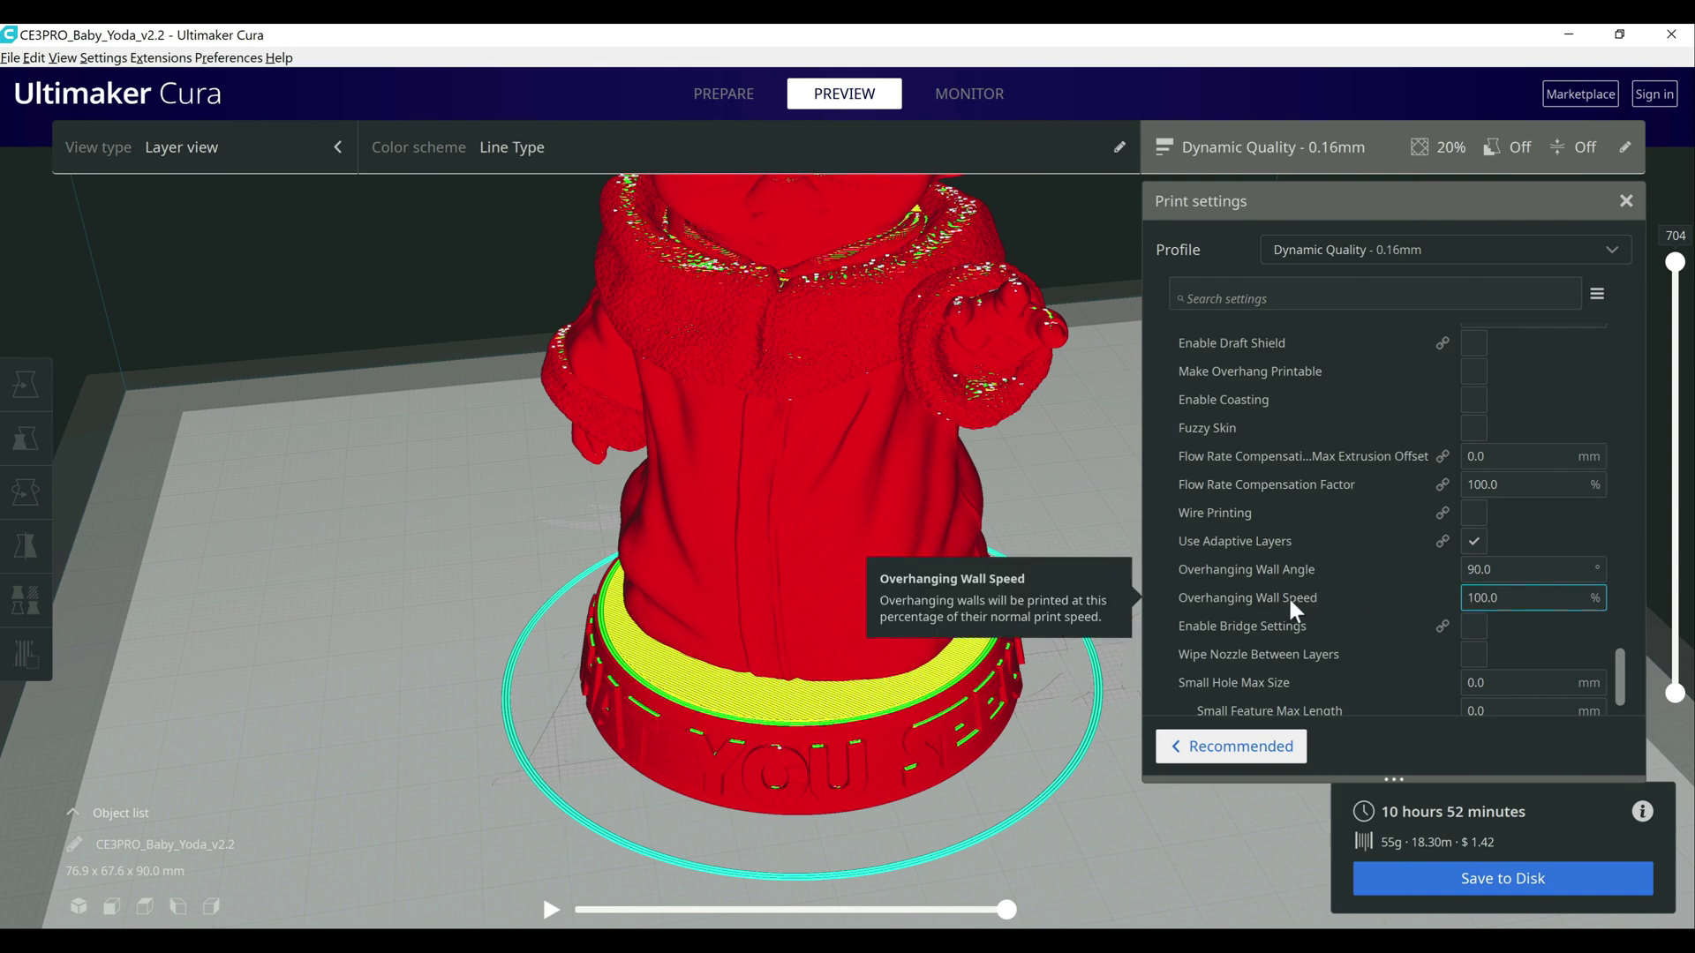
left_click(1377, 250)
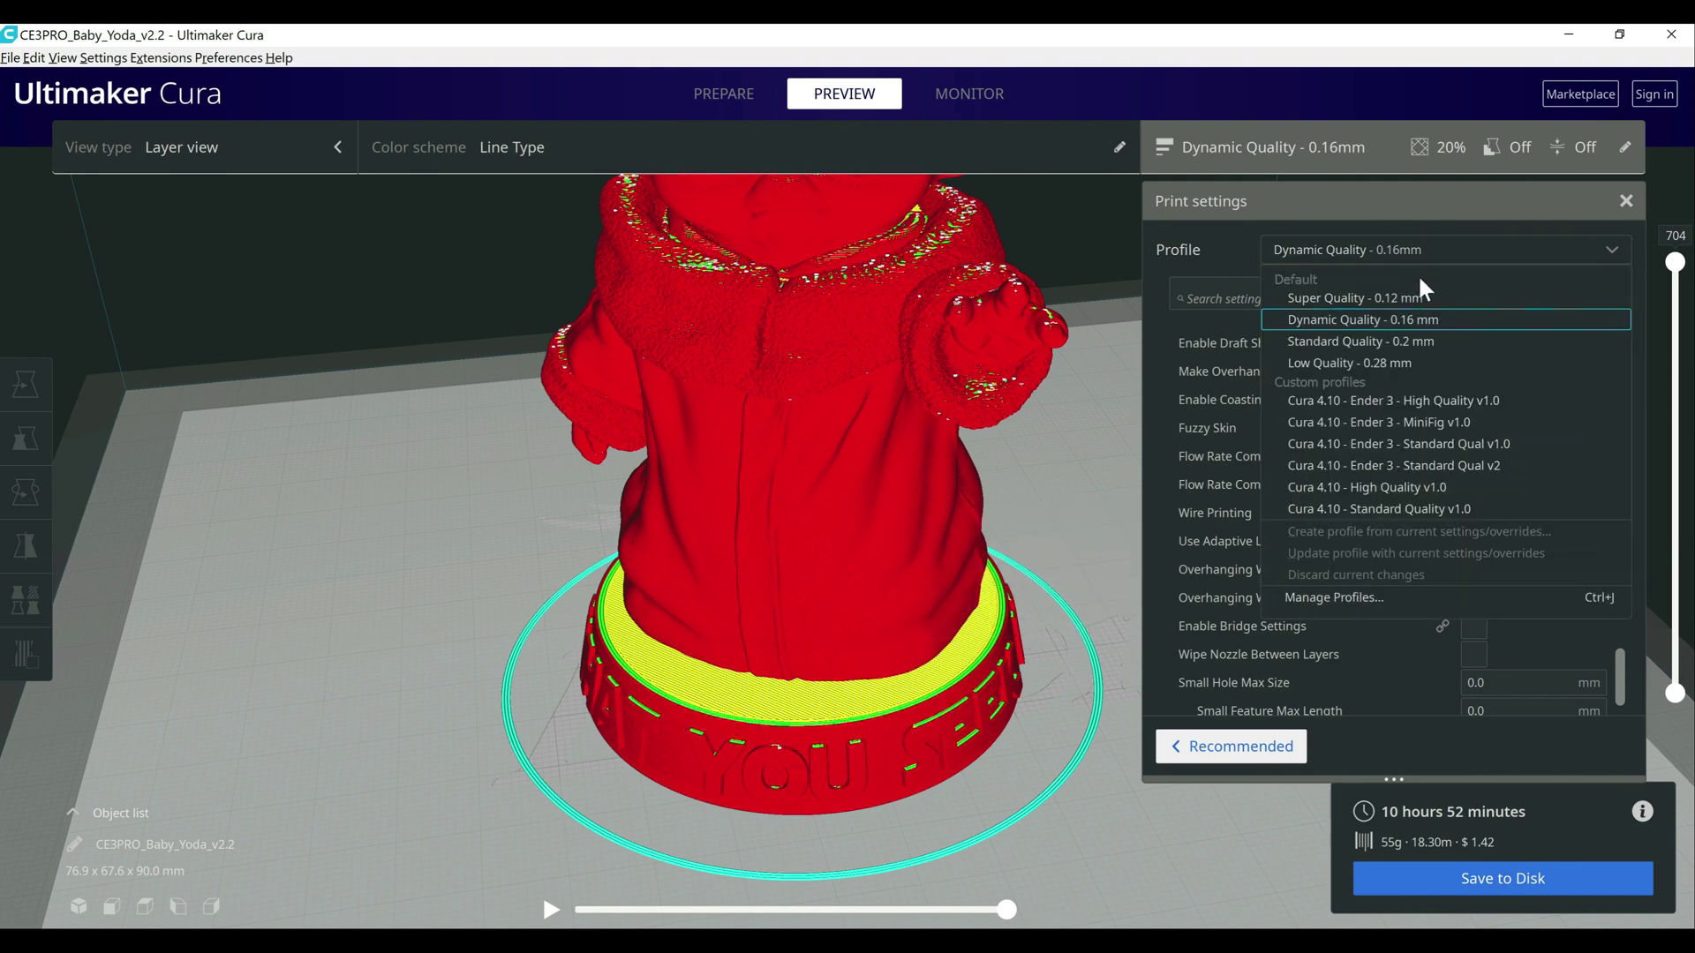
left_click(1396, 343)
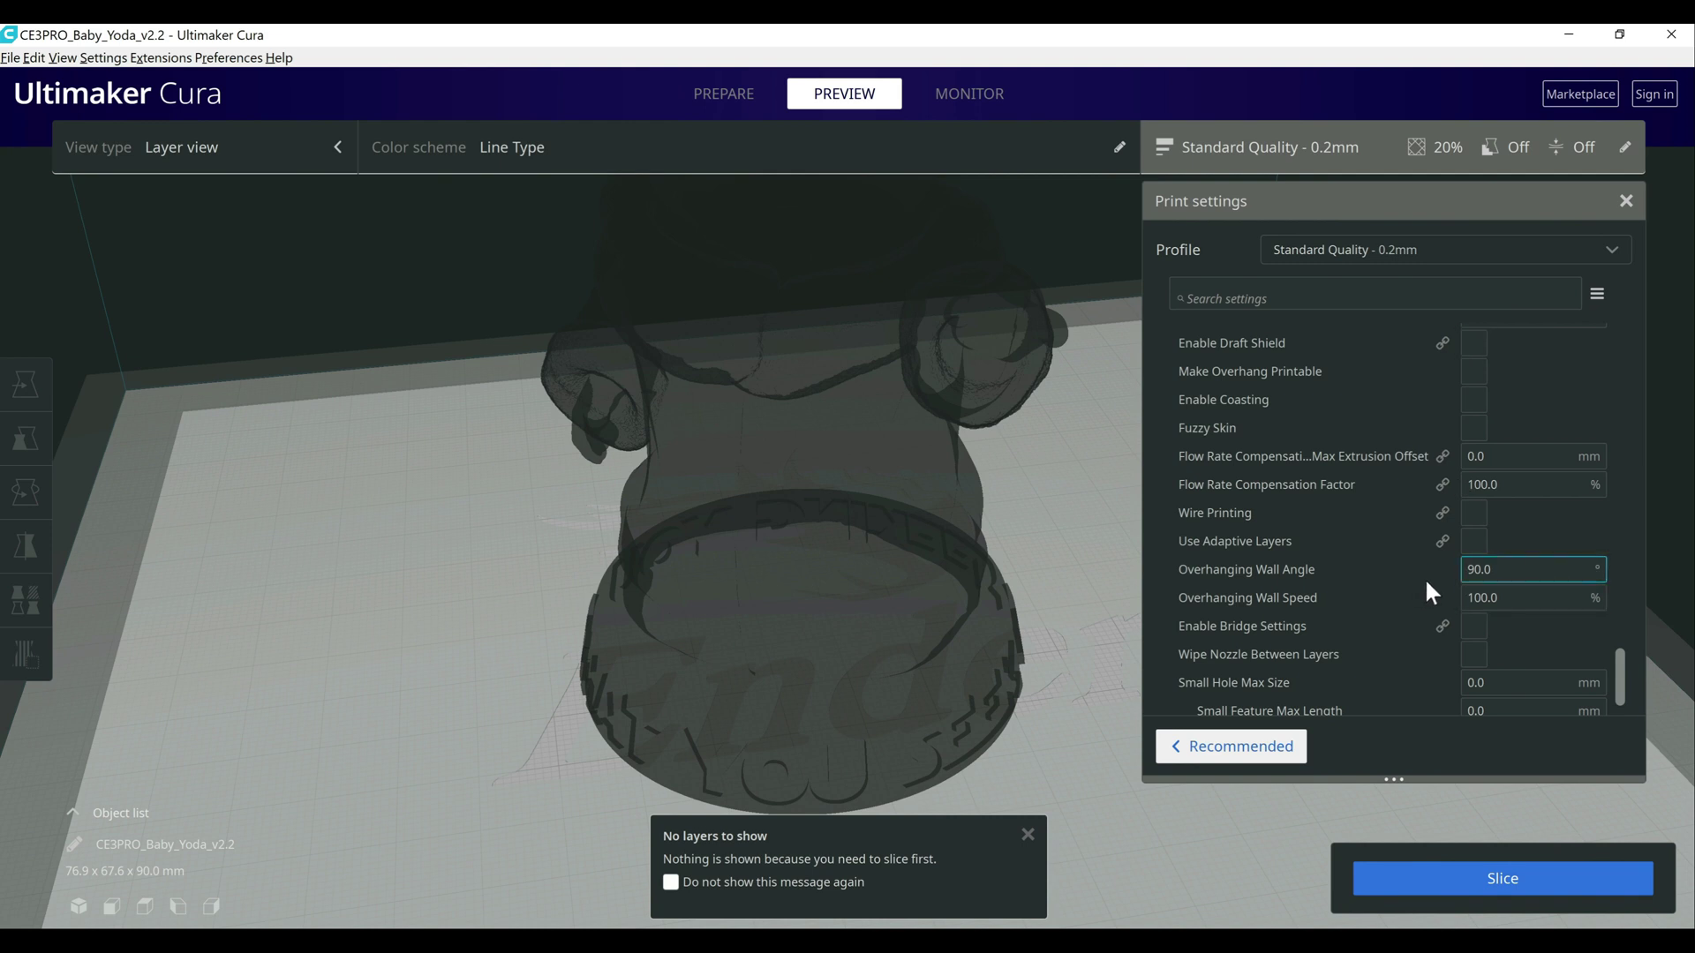
Enable Use Adaptive Layers and review 0.04 mm max variation, 0.04 mm step, 0.2 mm topography size
mouse_move(1492, 570)
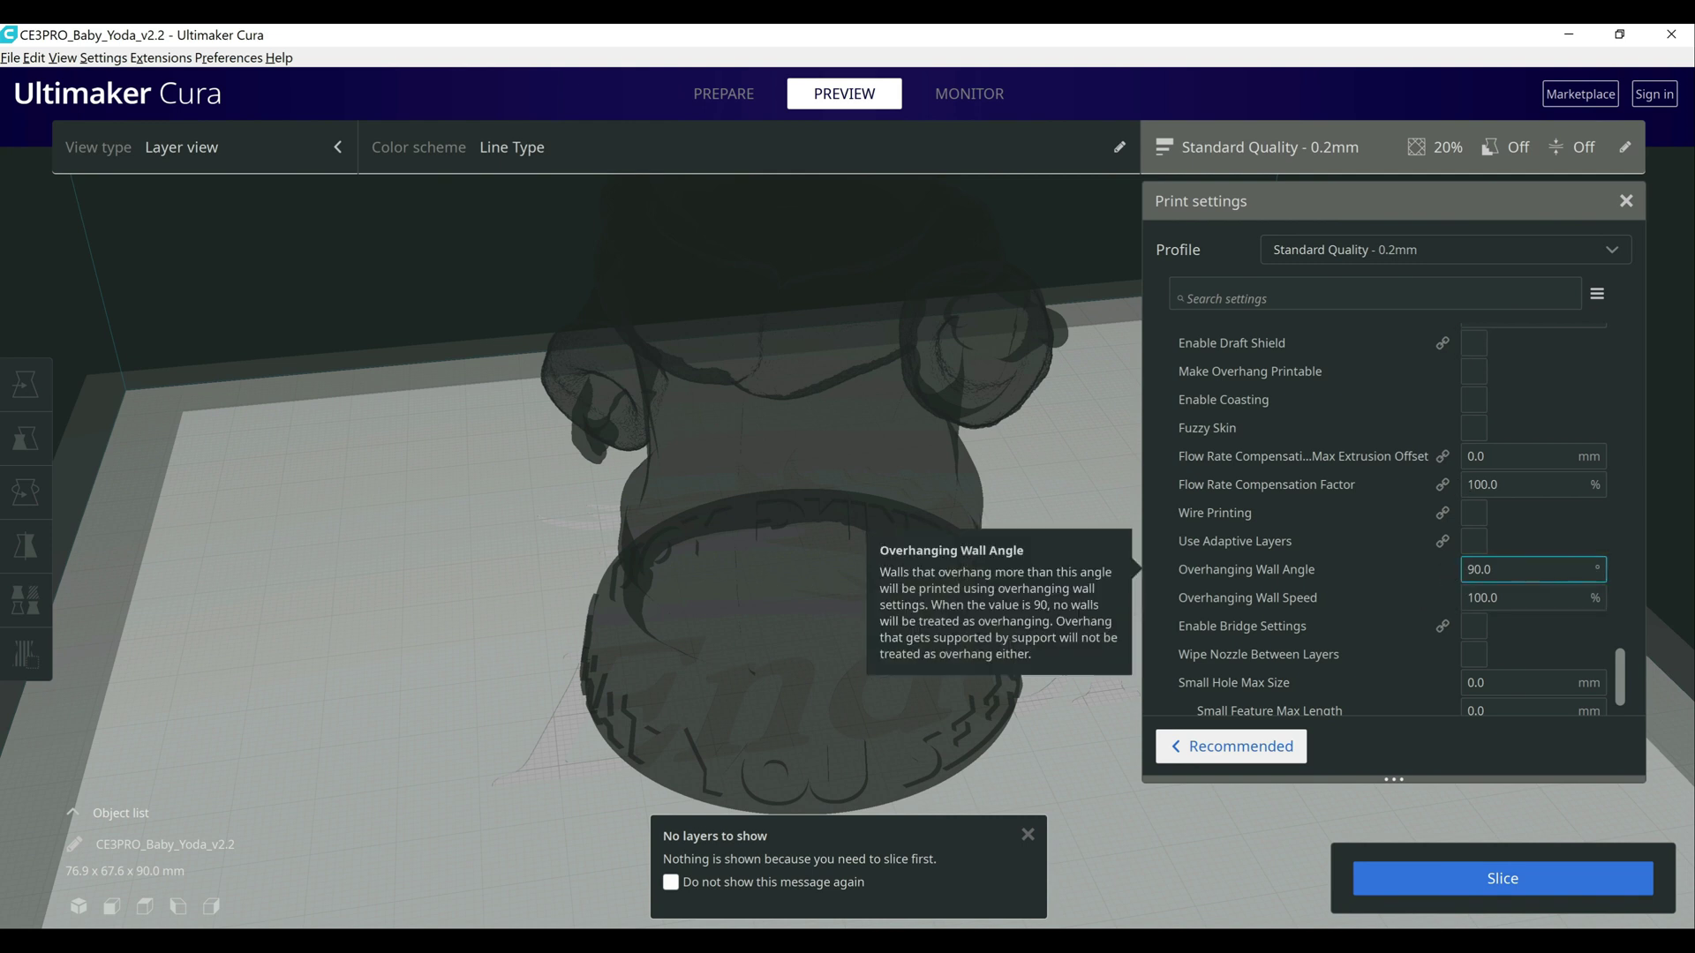
left_click(1474, 542)
scroll(1321, 595, "down", 1)
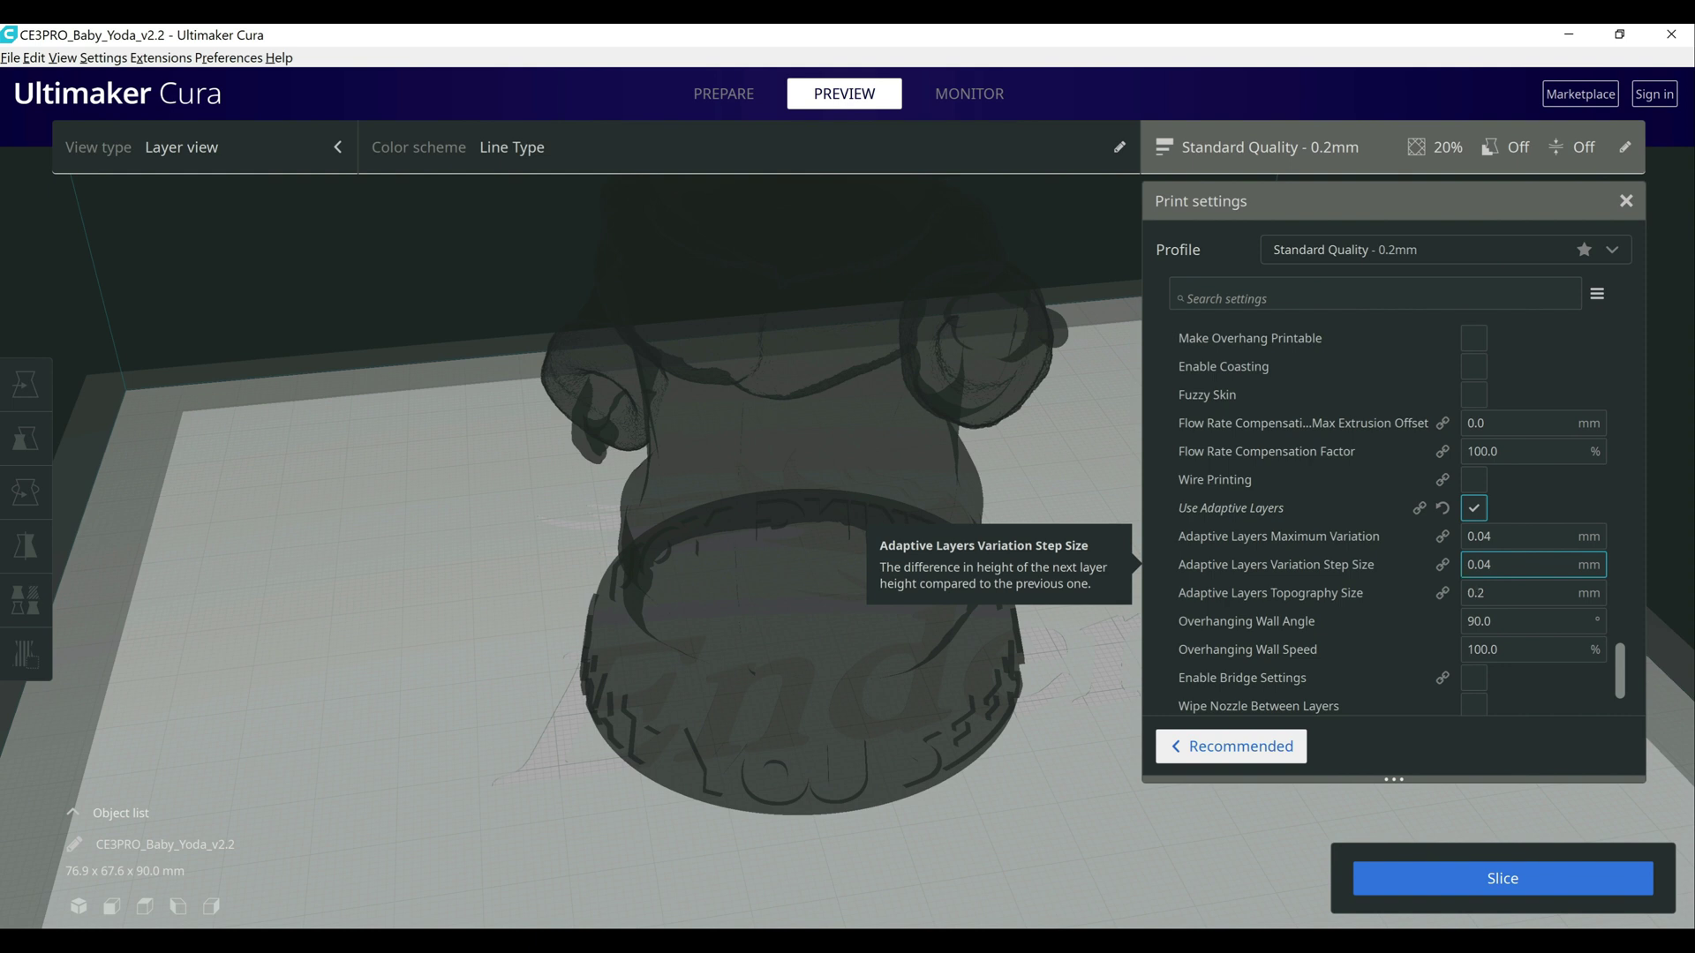
left_click(1523, 593)
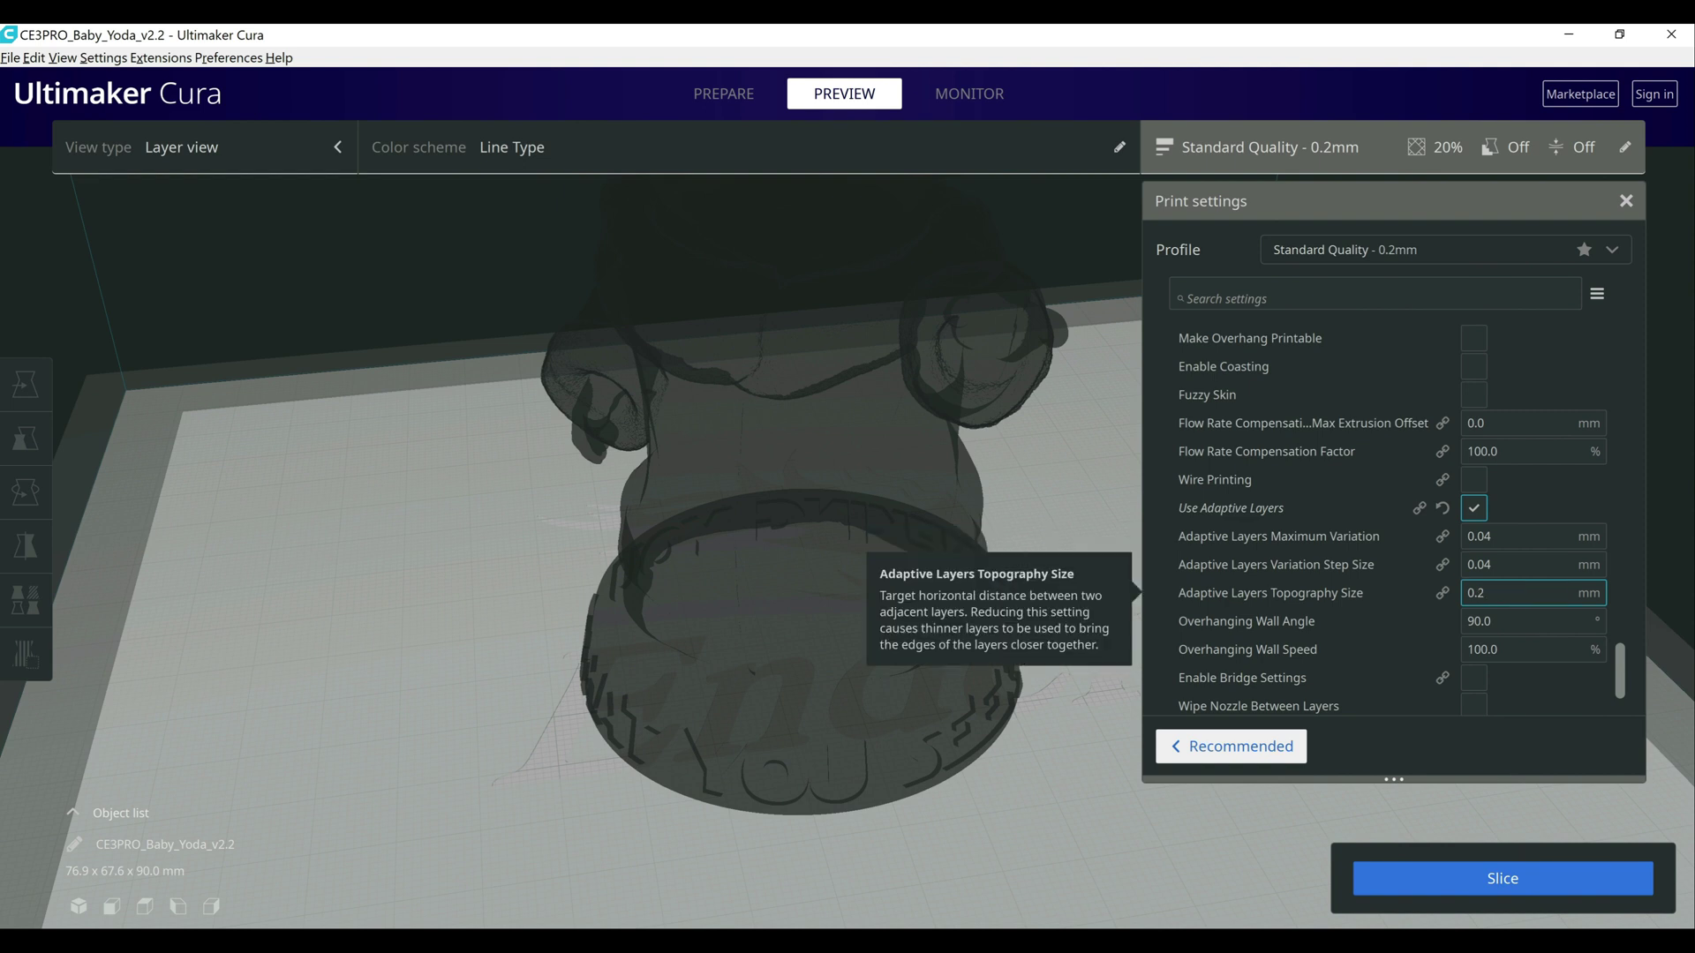
left_click(1506, 565)
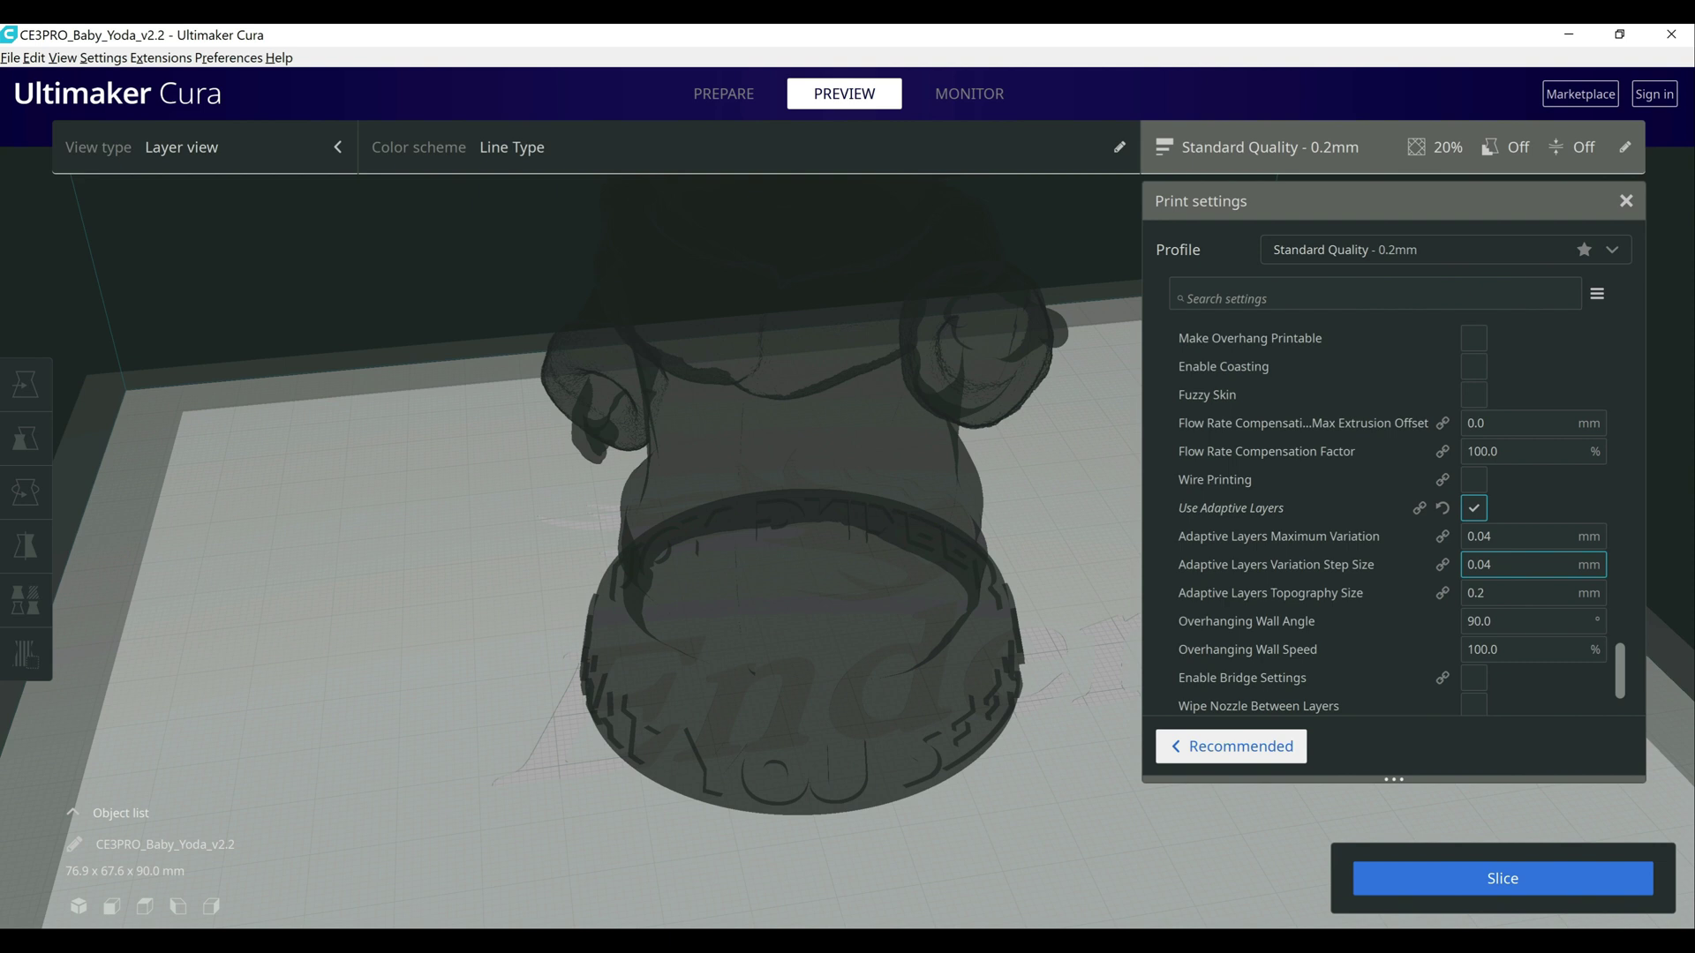
left_click(1515, 542)
left_click(1535, 592)
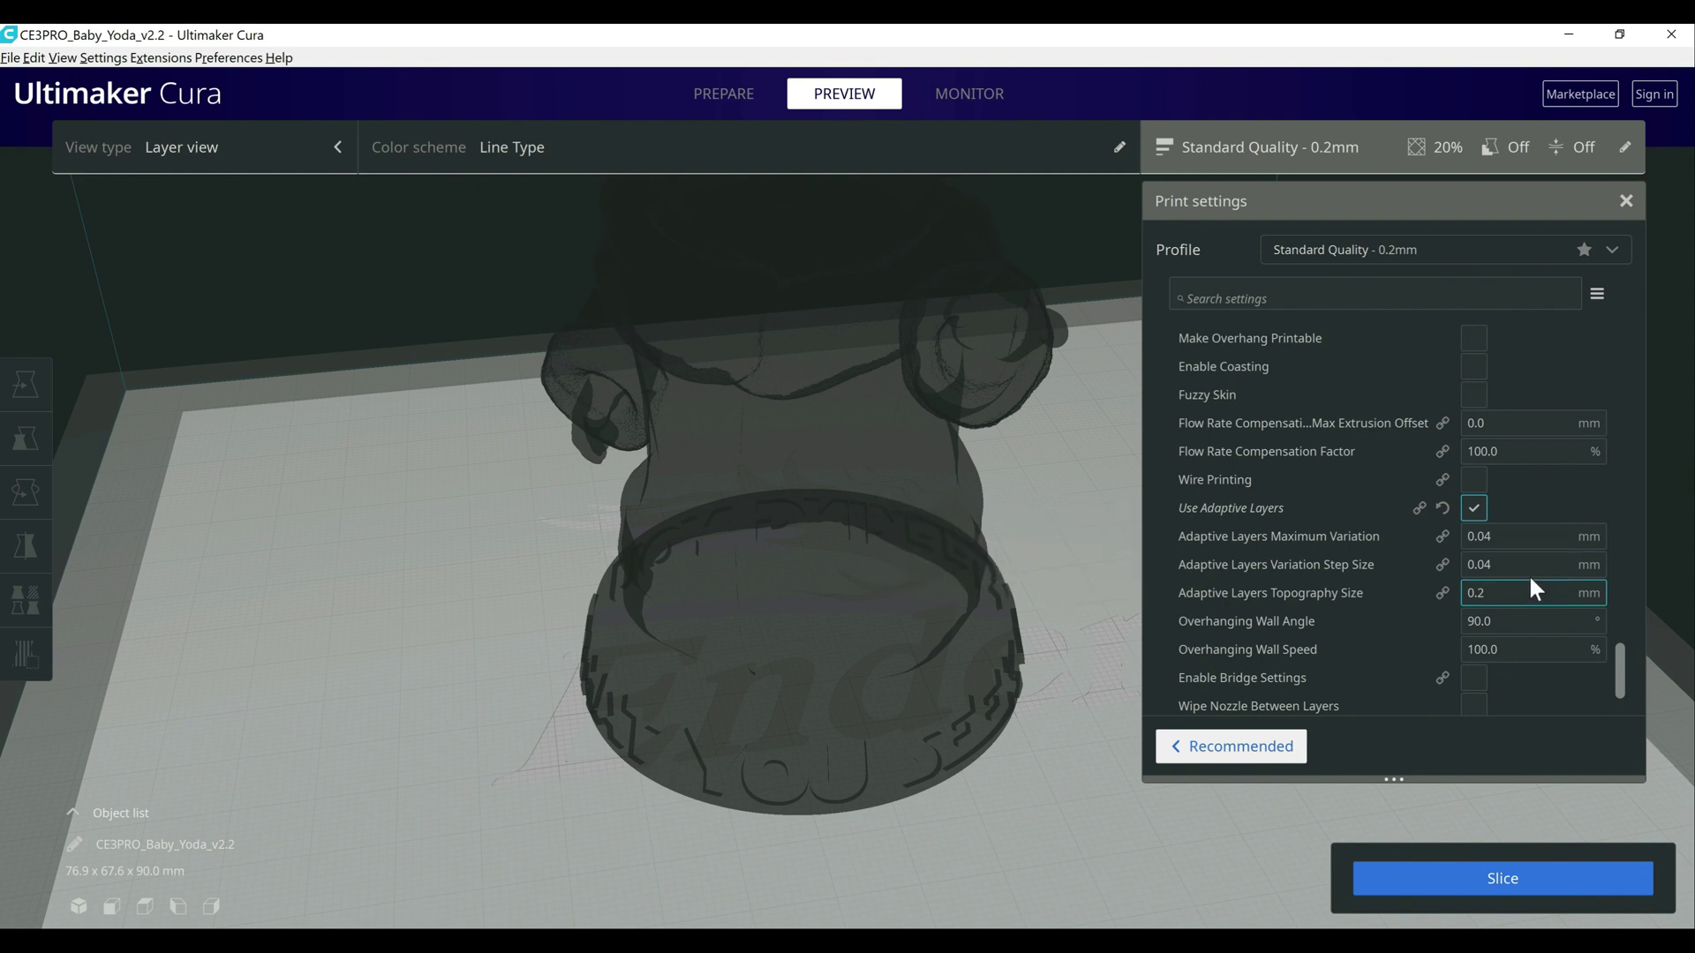
left_click(1520, 565)
Return to the Prepare stage with the CE3PRO_Front block on the Ender-3 Pro plate
left_click(750, 96)
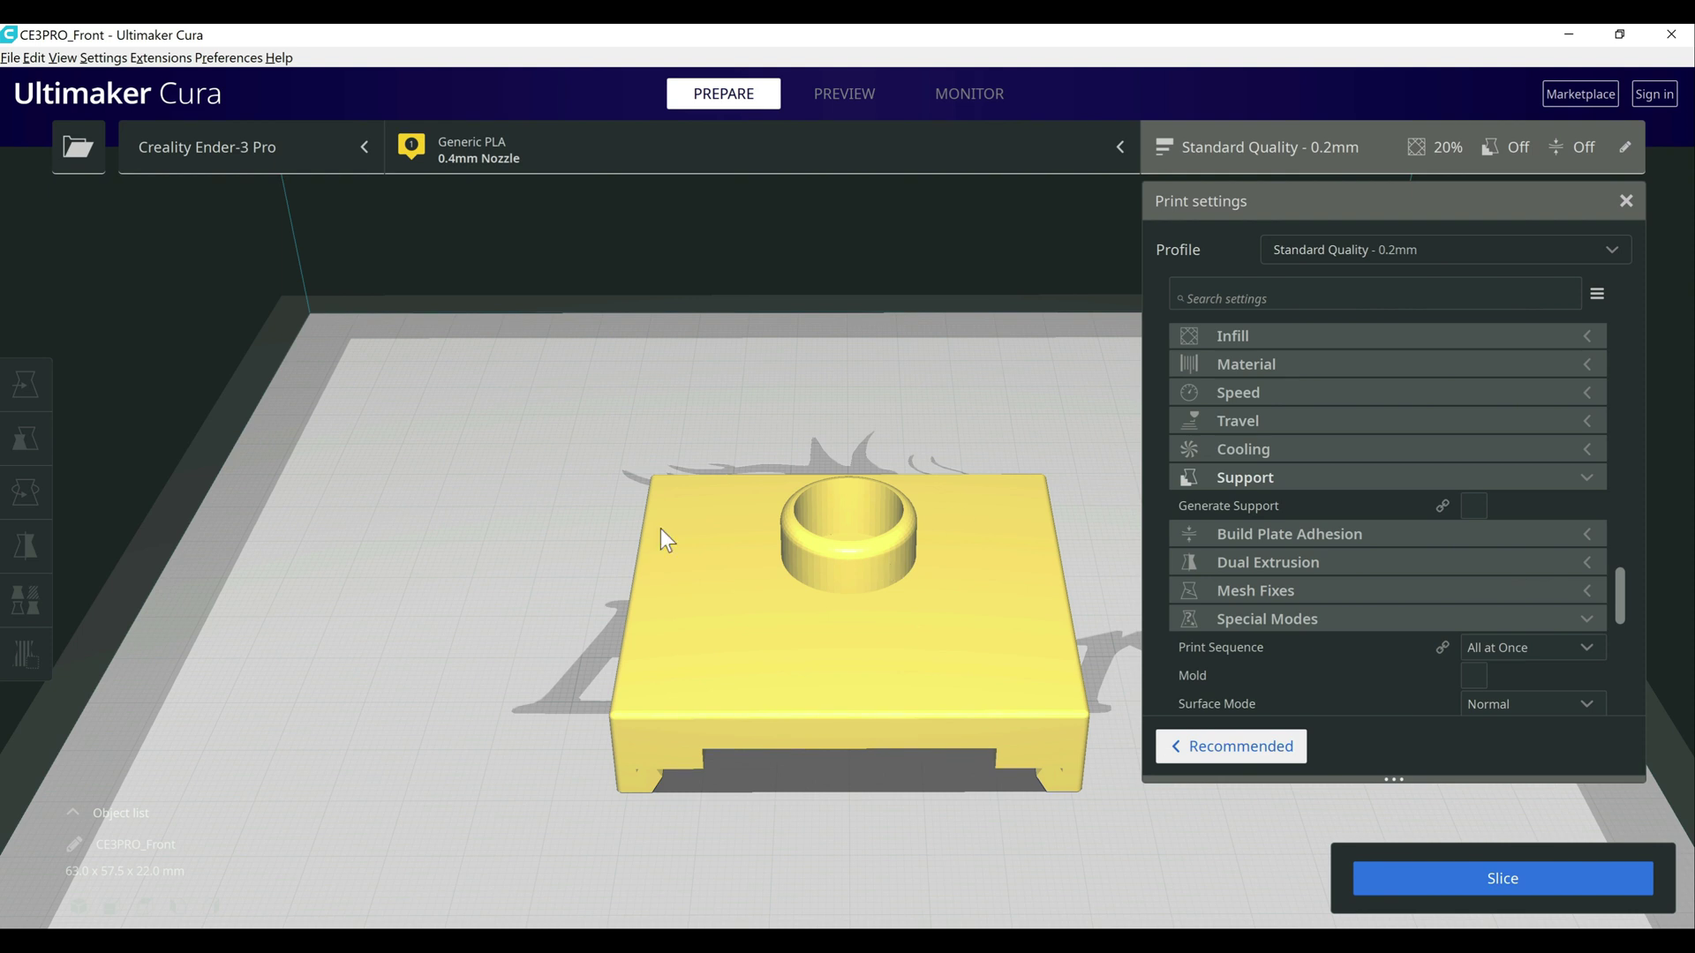
Enable support with 30° conical support at 5.0 mm minimum width and slice to 3 hours 17 minutes
left_click(1474, 506)
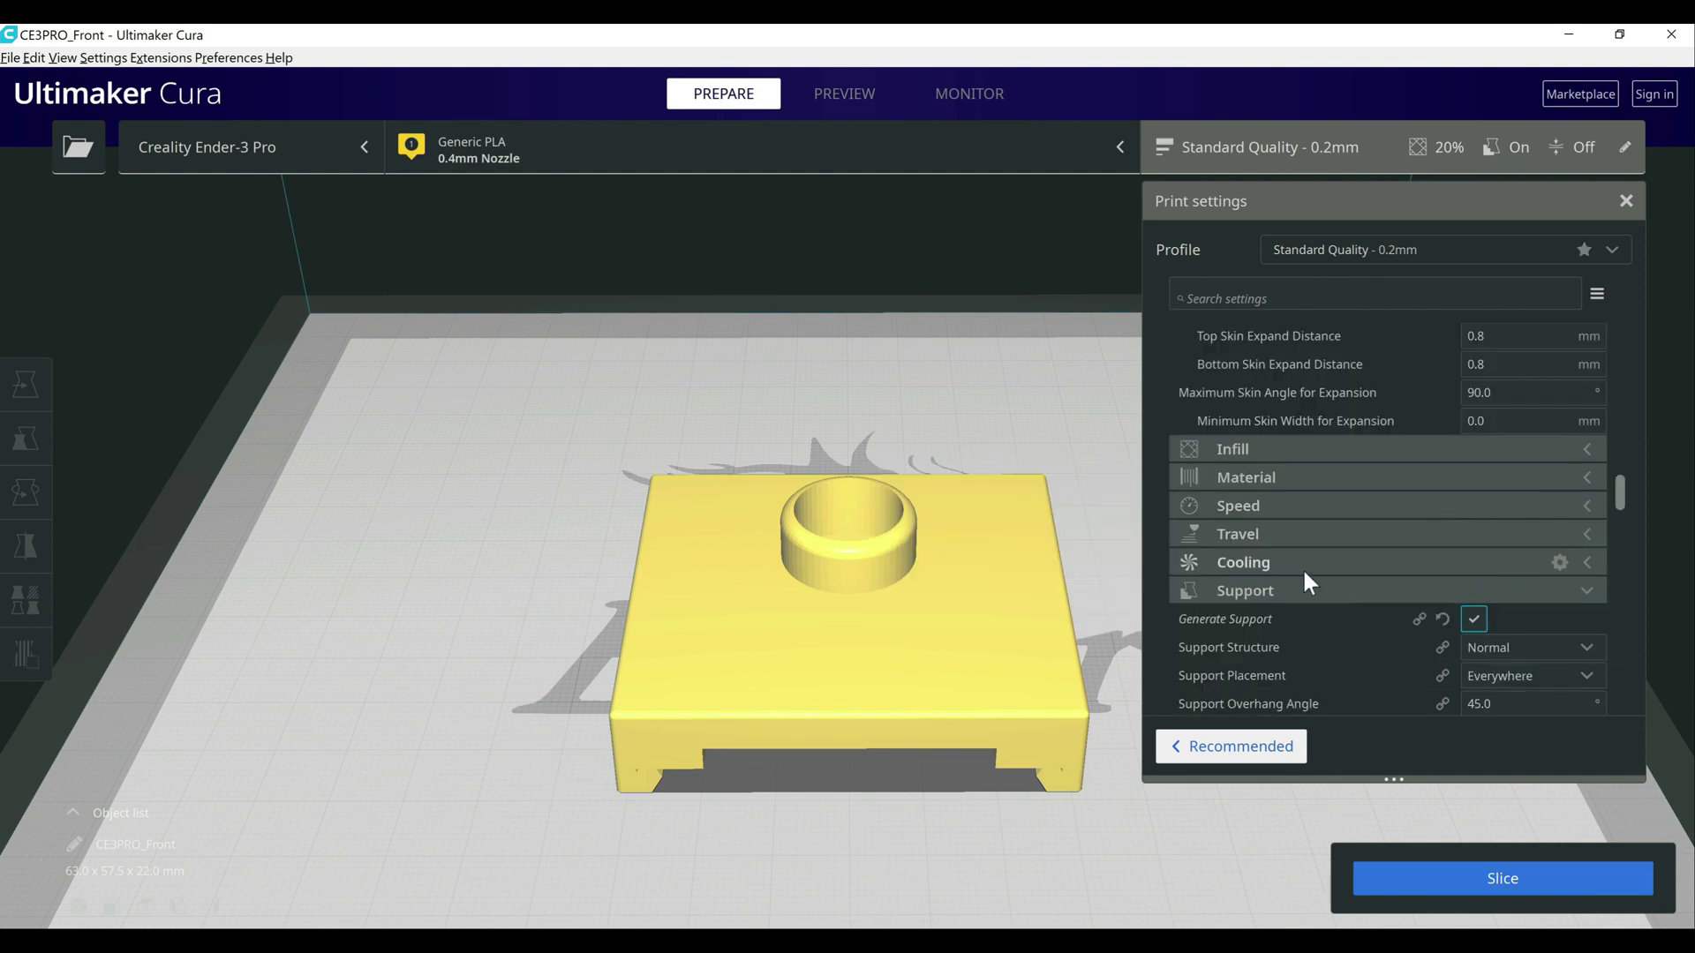
scroll(1304, 574, "down", 20)
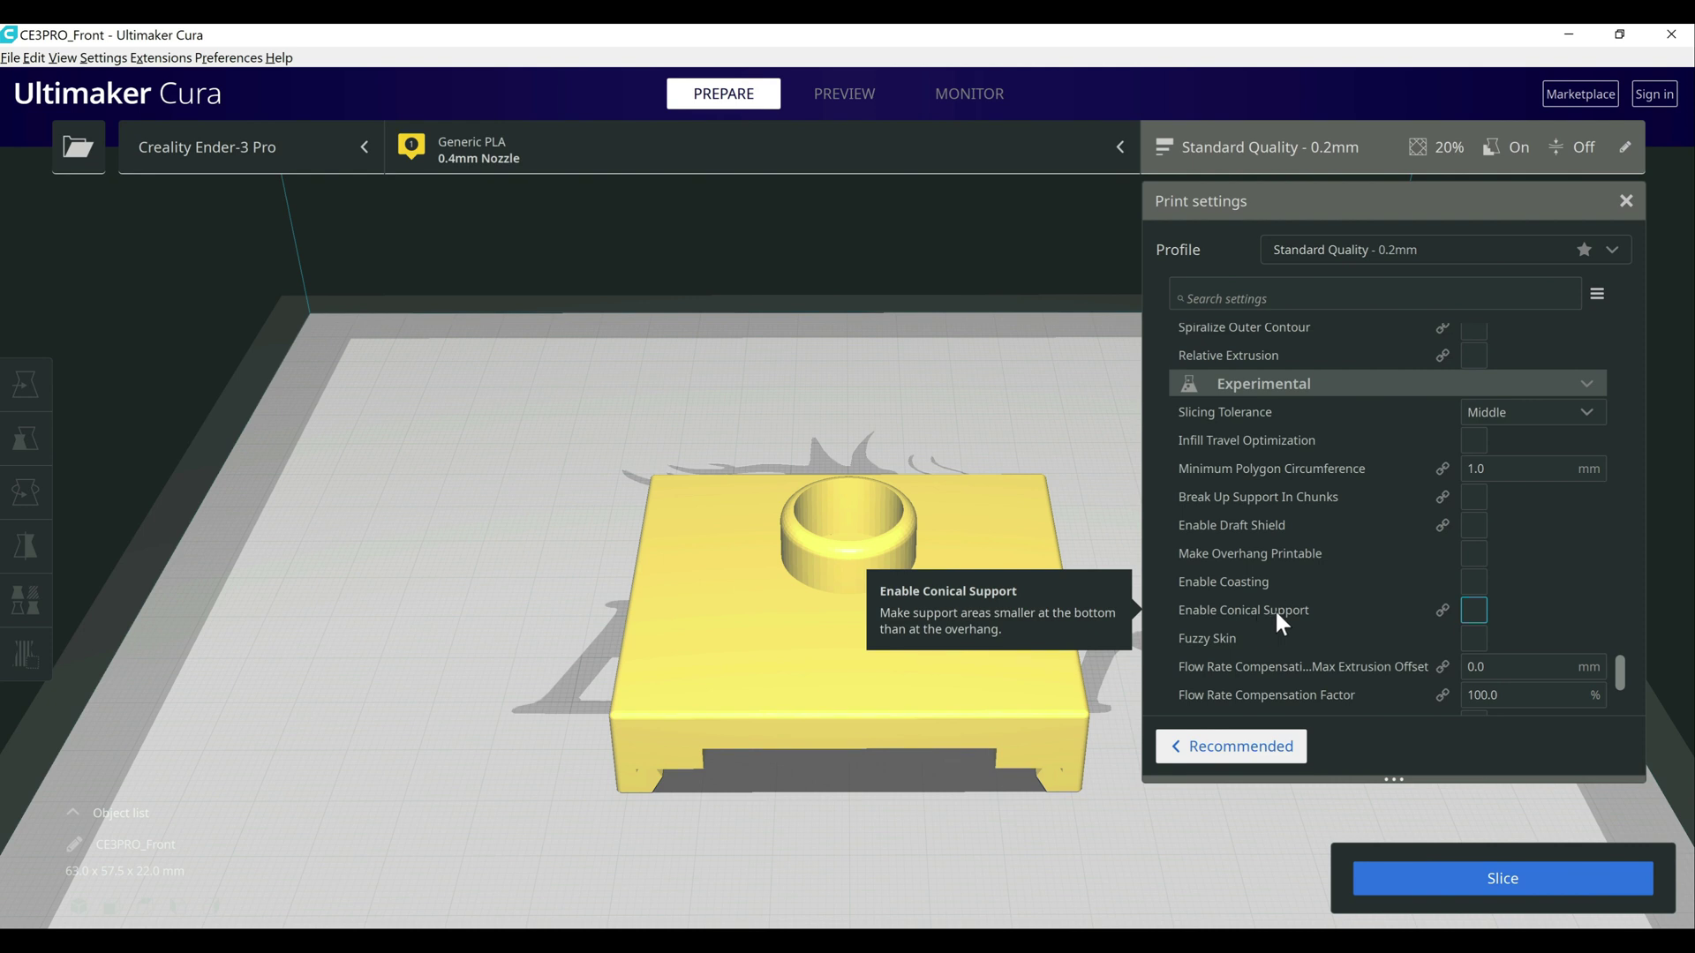
left_click(1478, 611)
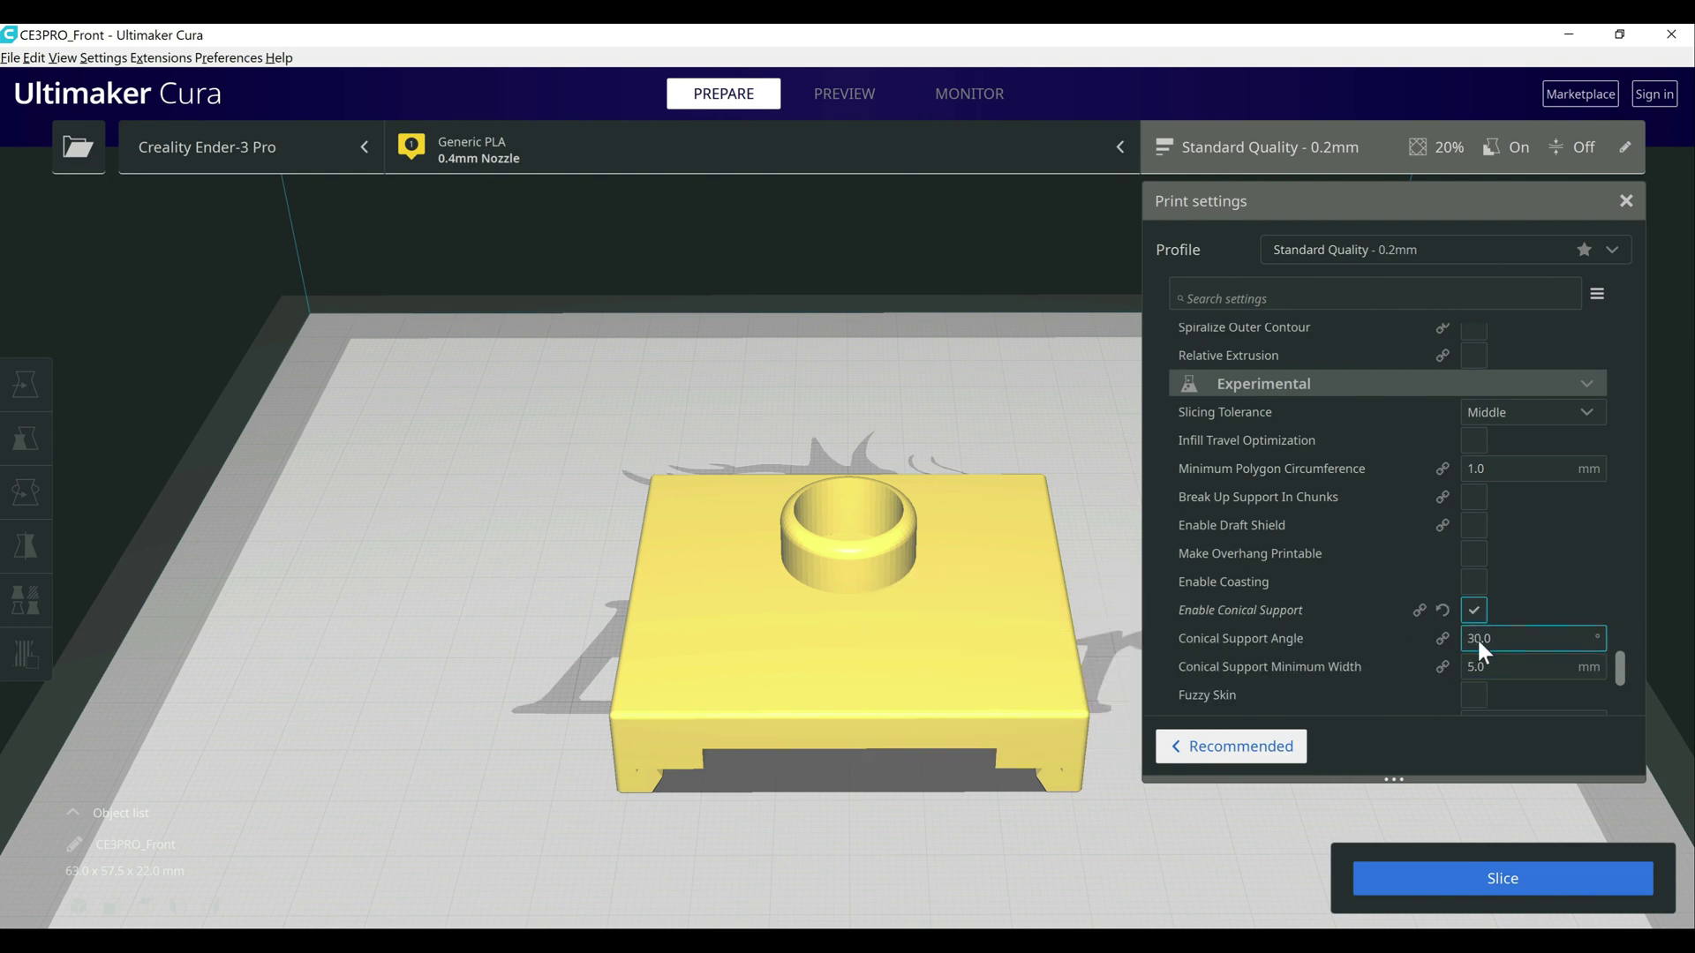
left_click(1528, 874)
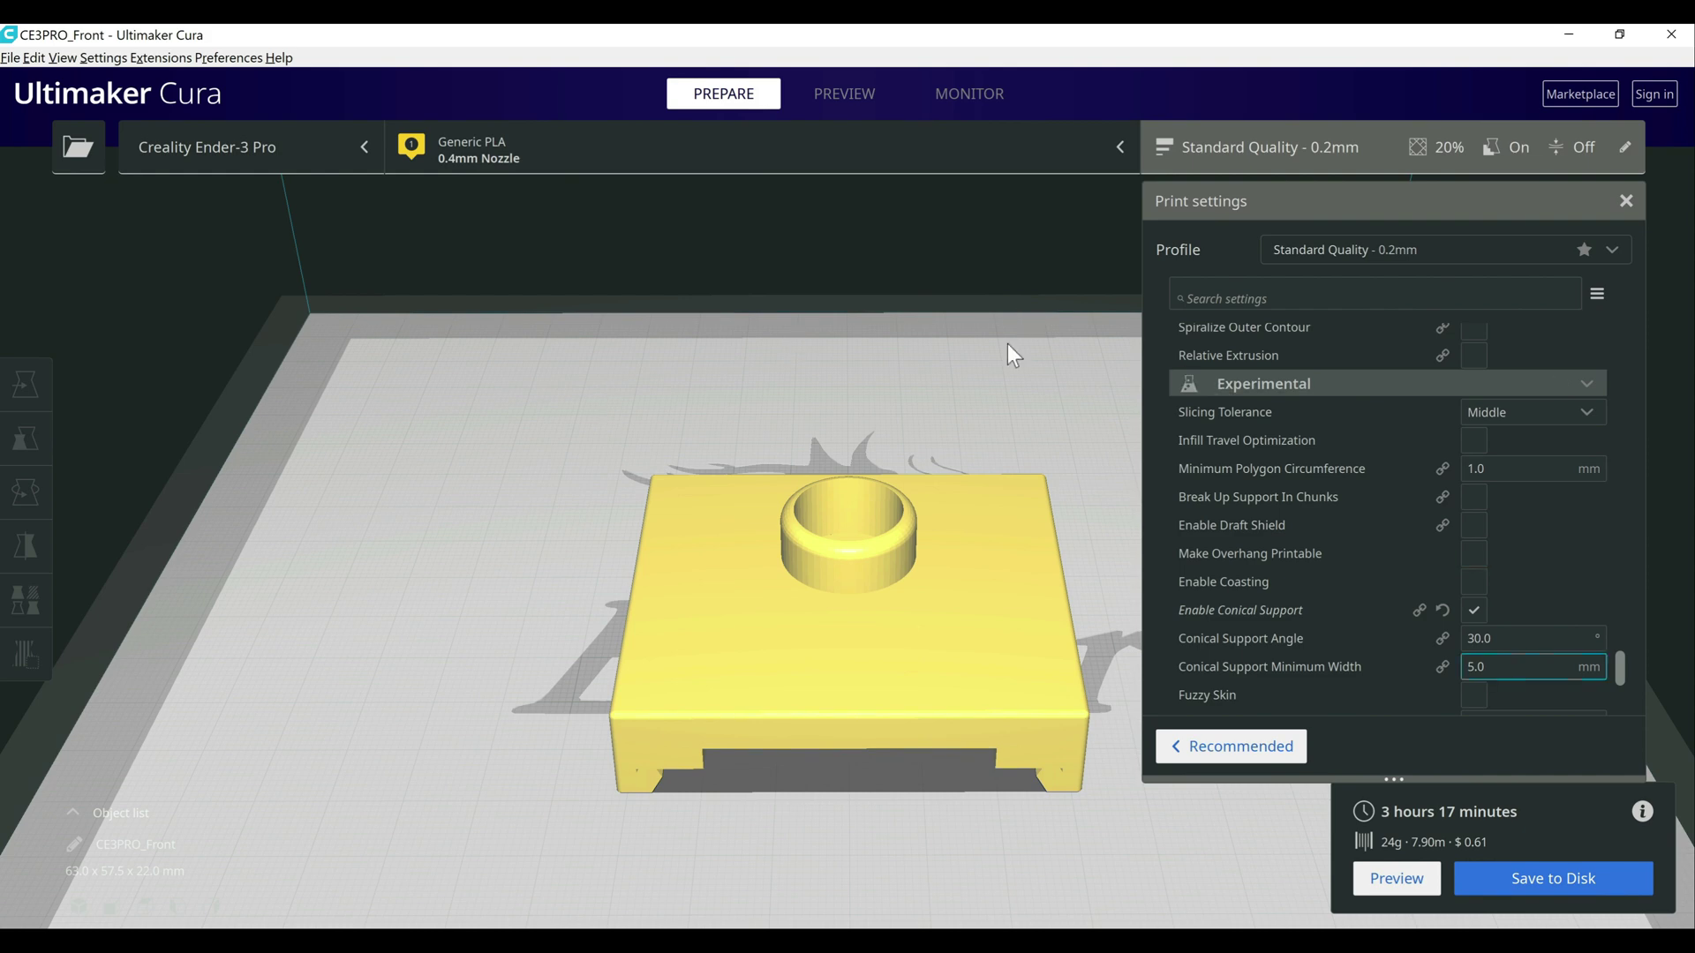
Preview the sliced box up to layer 47 at an oblique angle showing the conical supports
left_click(818, 98)
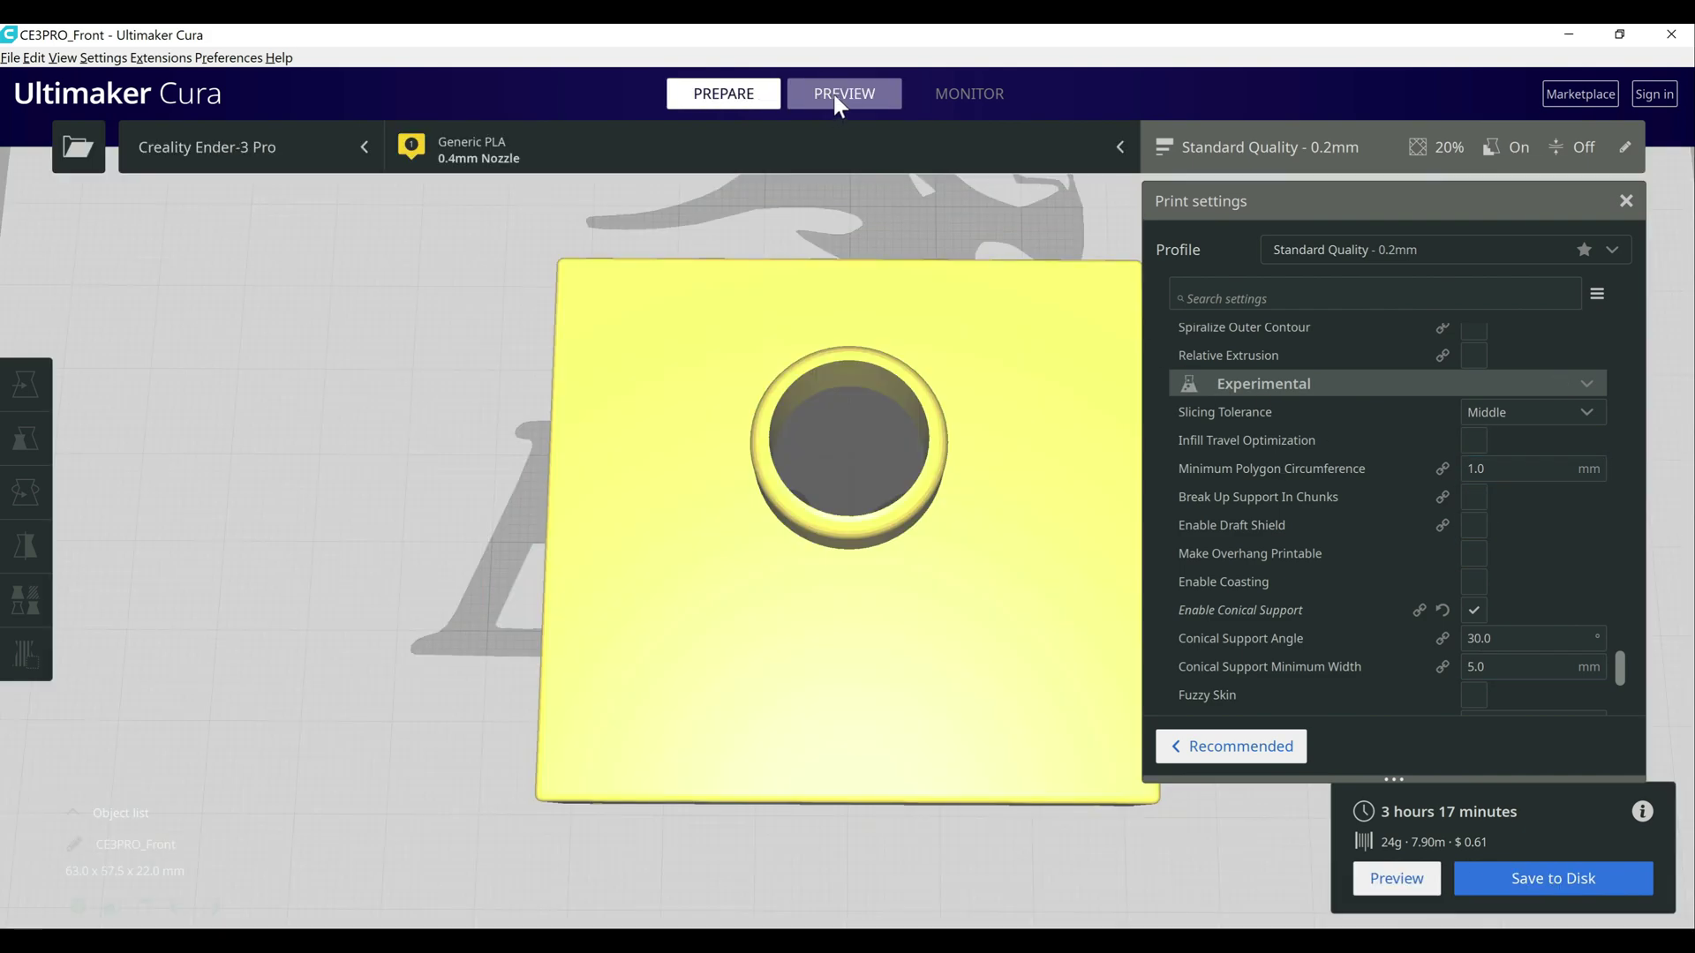
left_click(835, 93)
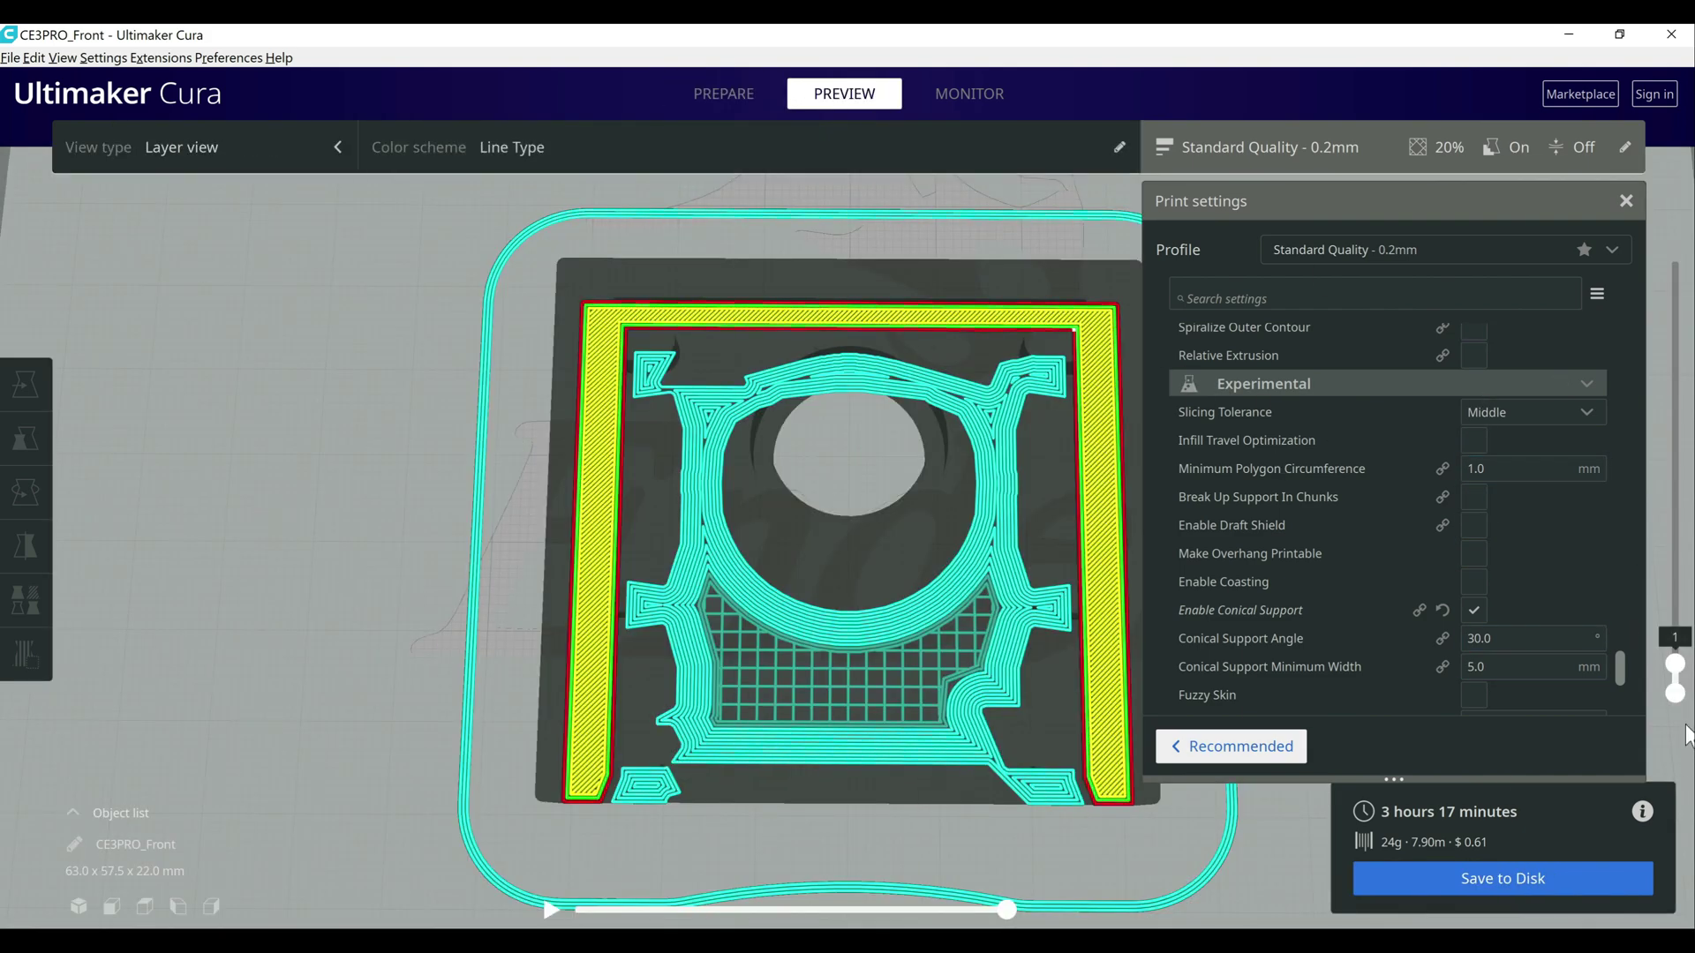
left_click(1675, 664)
left_click_drag(1677, 669, 1639, 489)
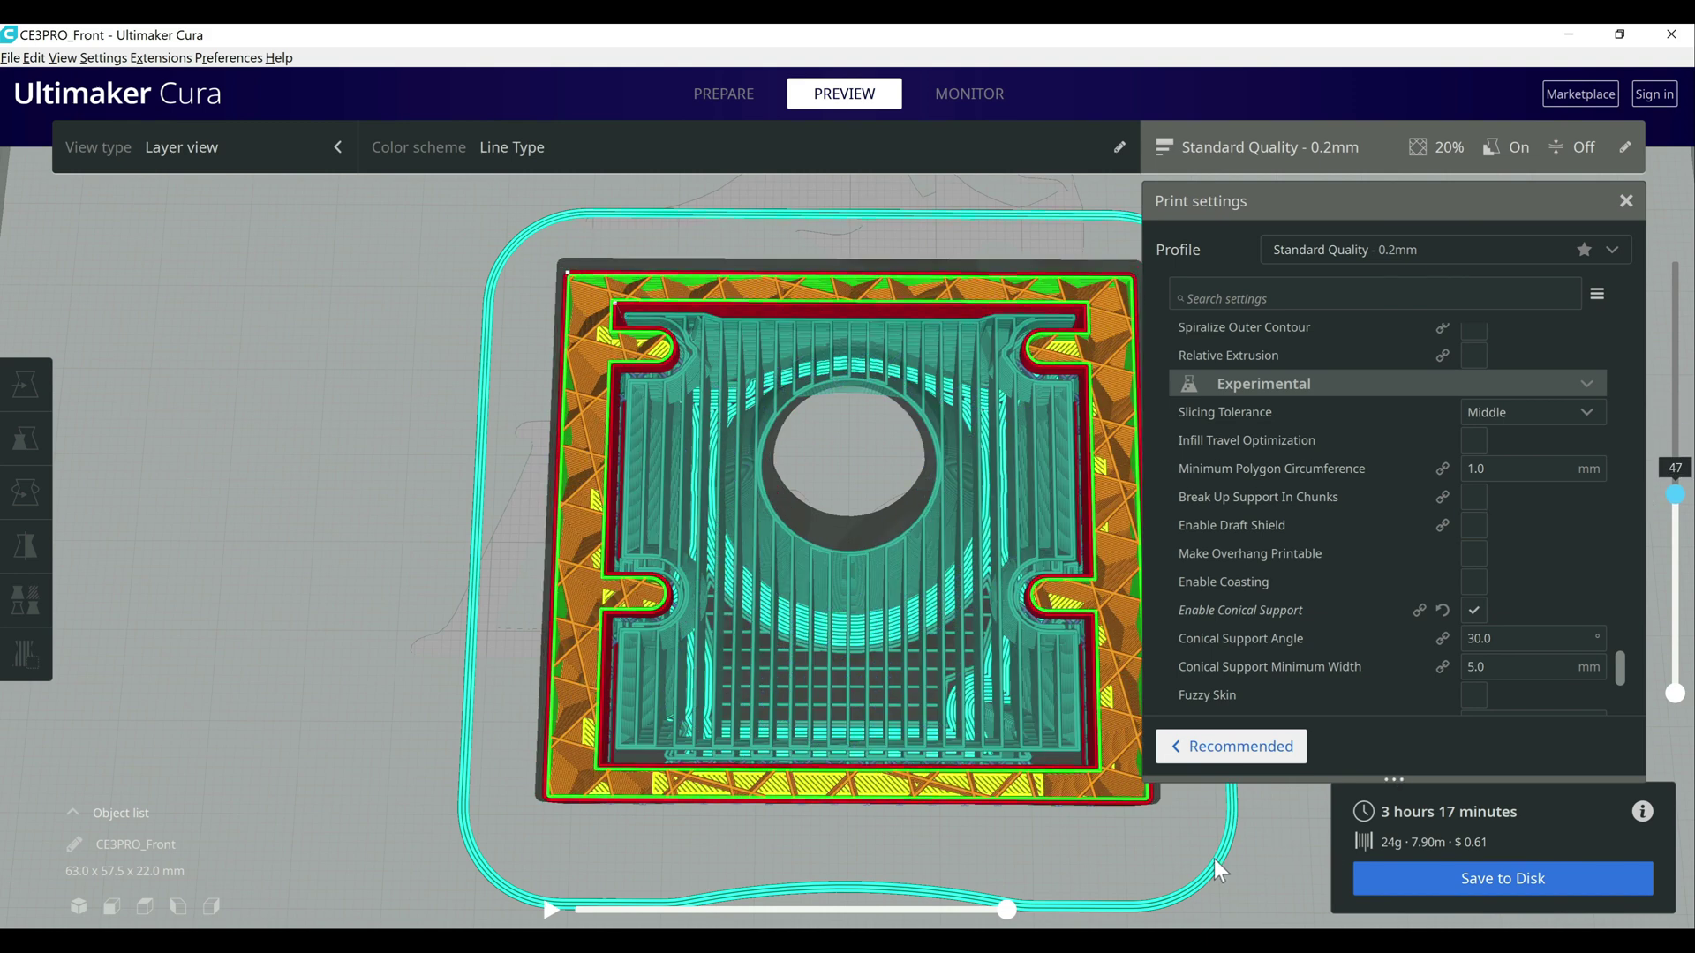
right_click_drag(1214, 860, 761, 883)
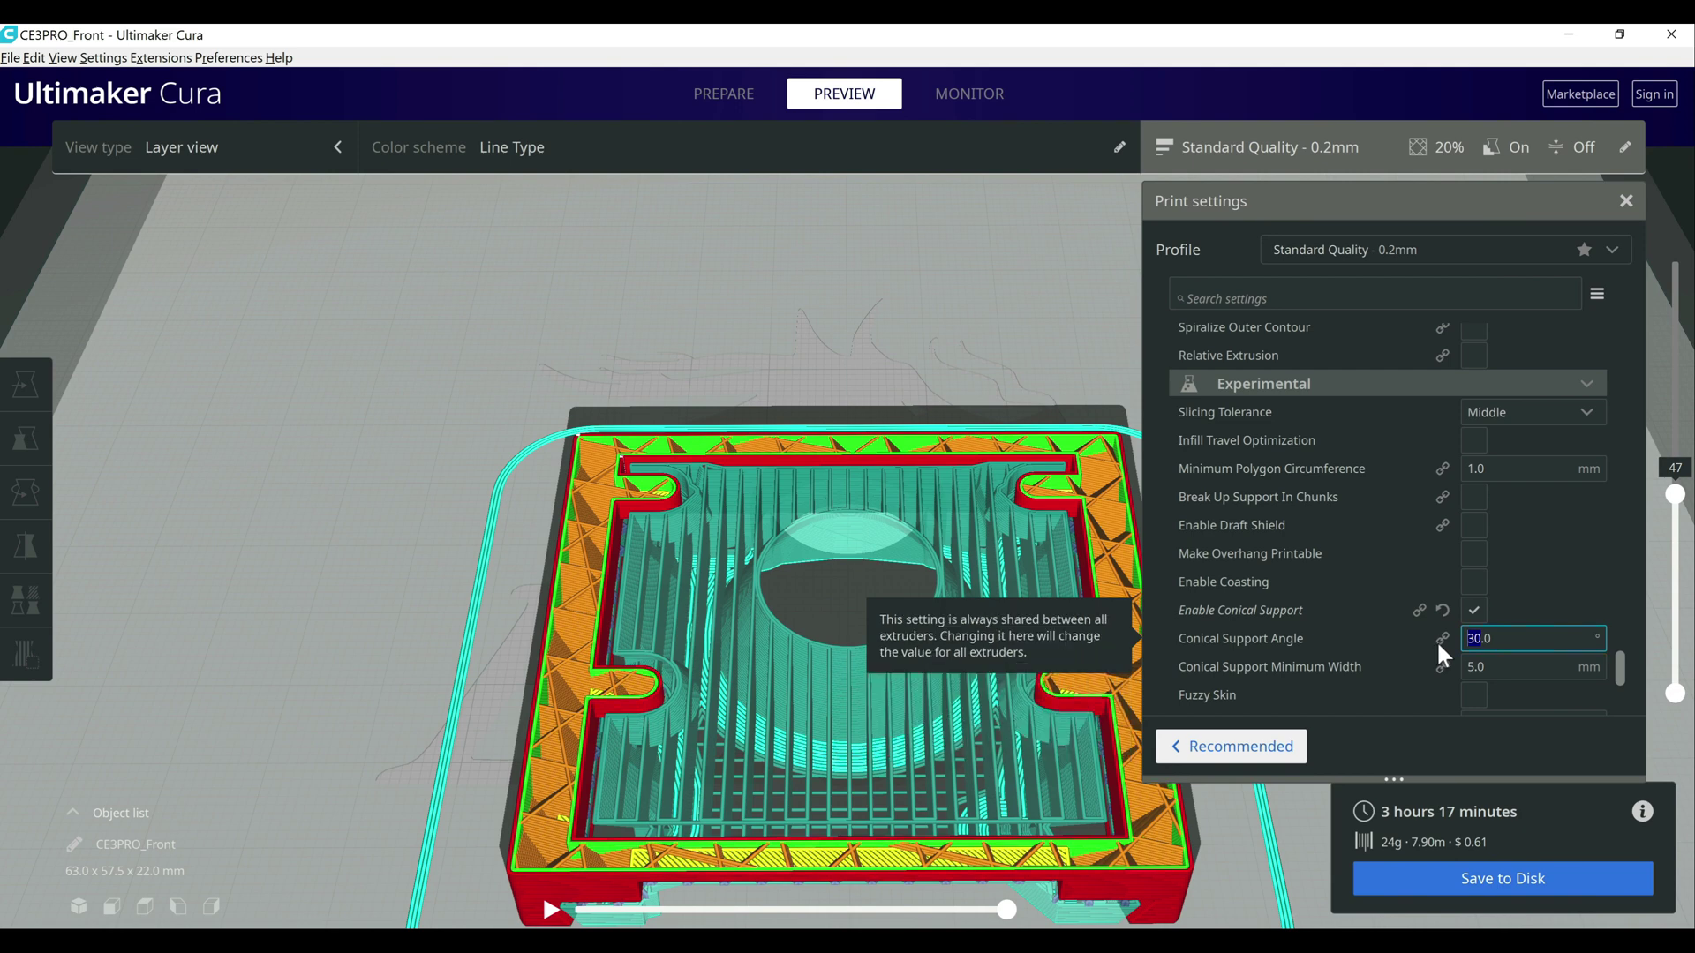
Set the conical support angle to 60° and re-slice CE3PRO_Front
type("60")
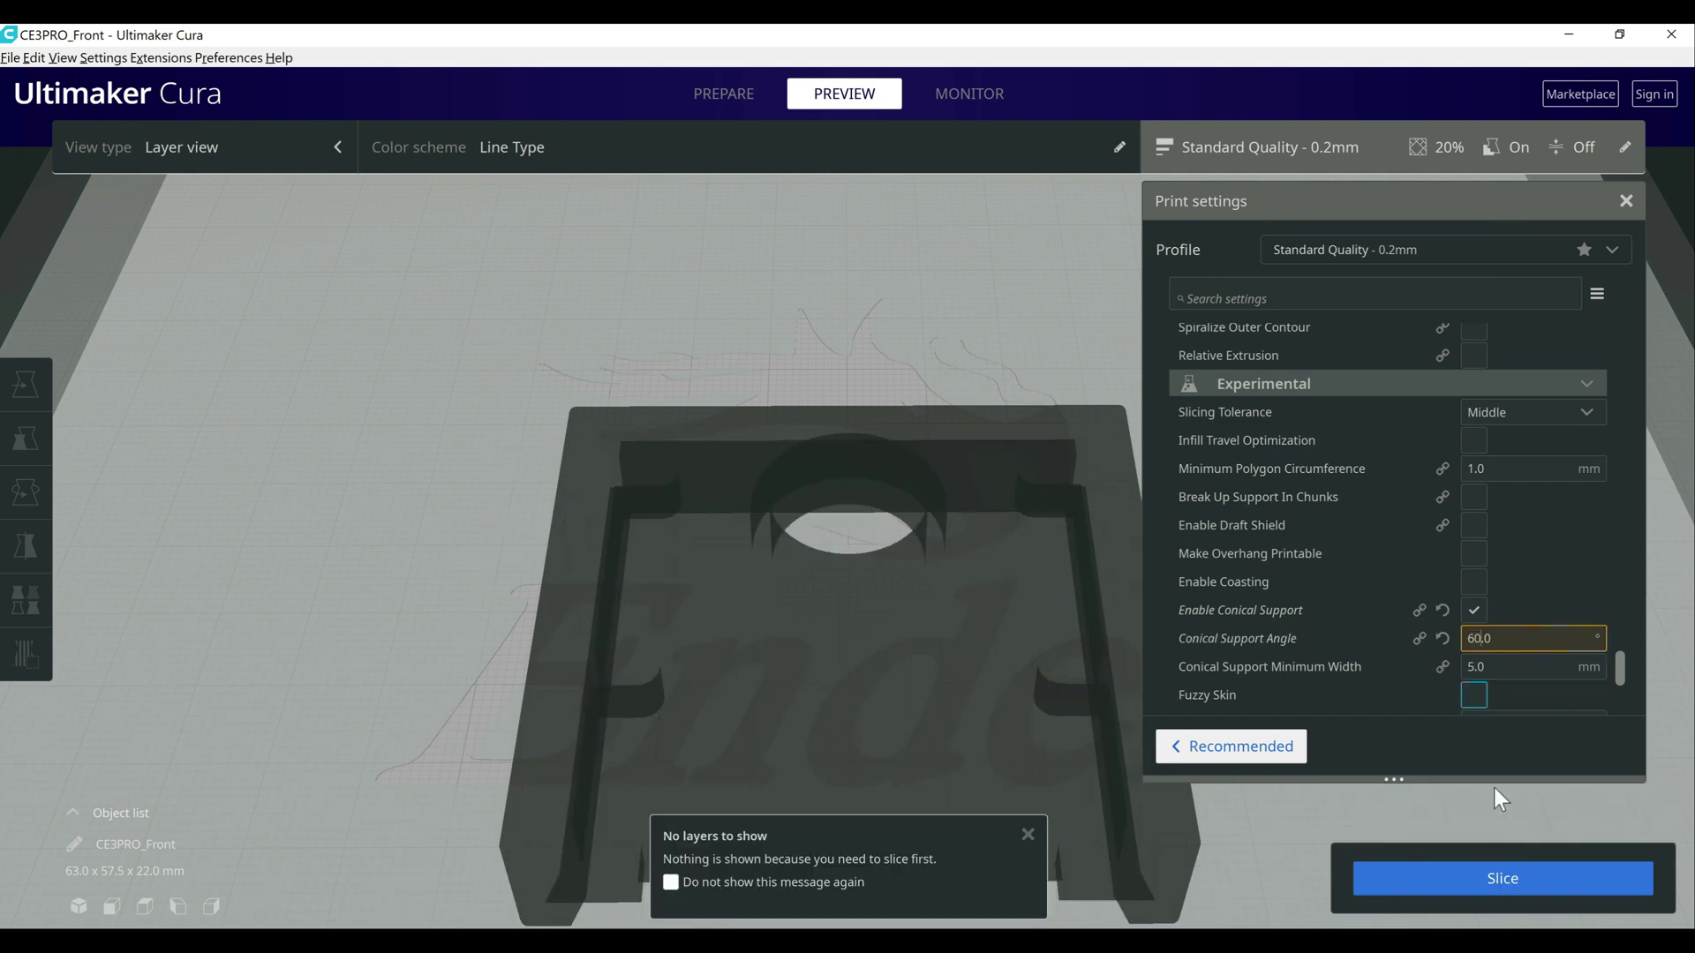
left_click(1483, 886)
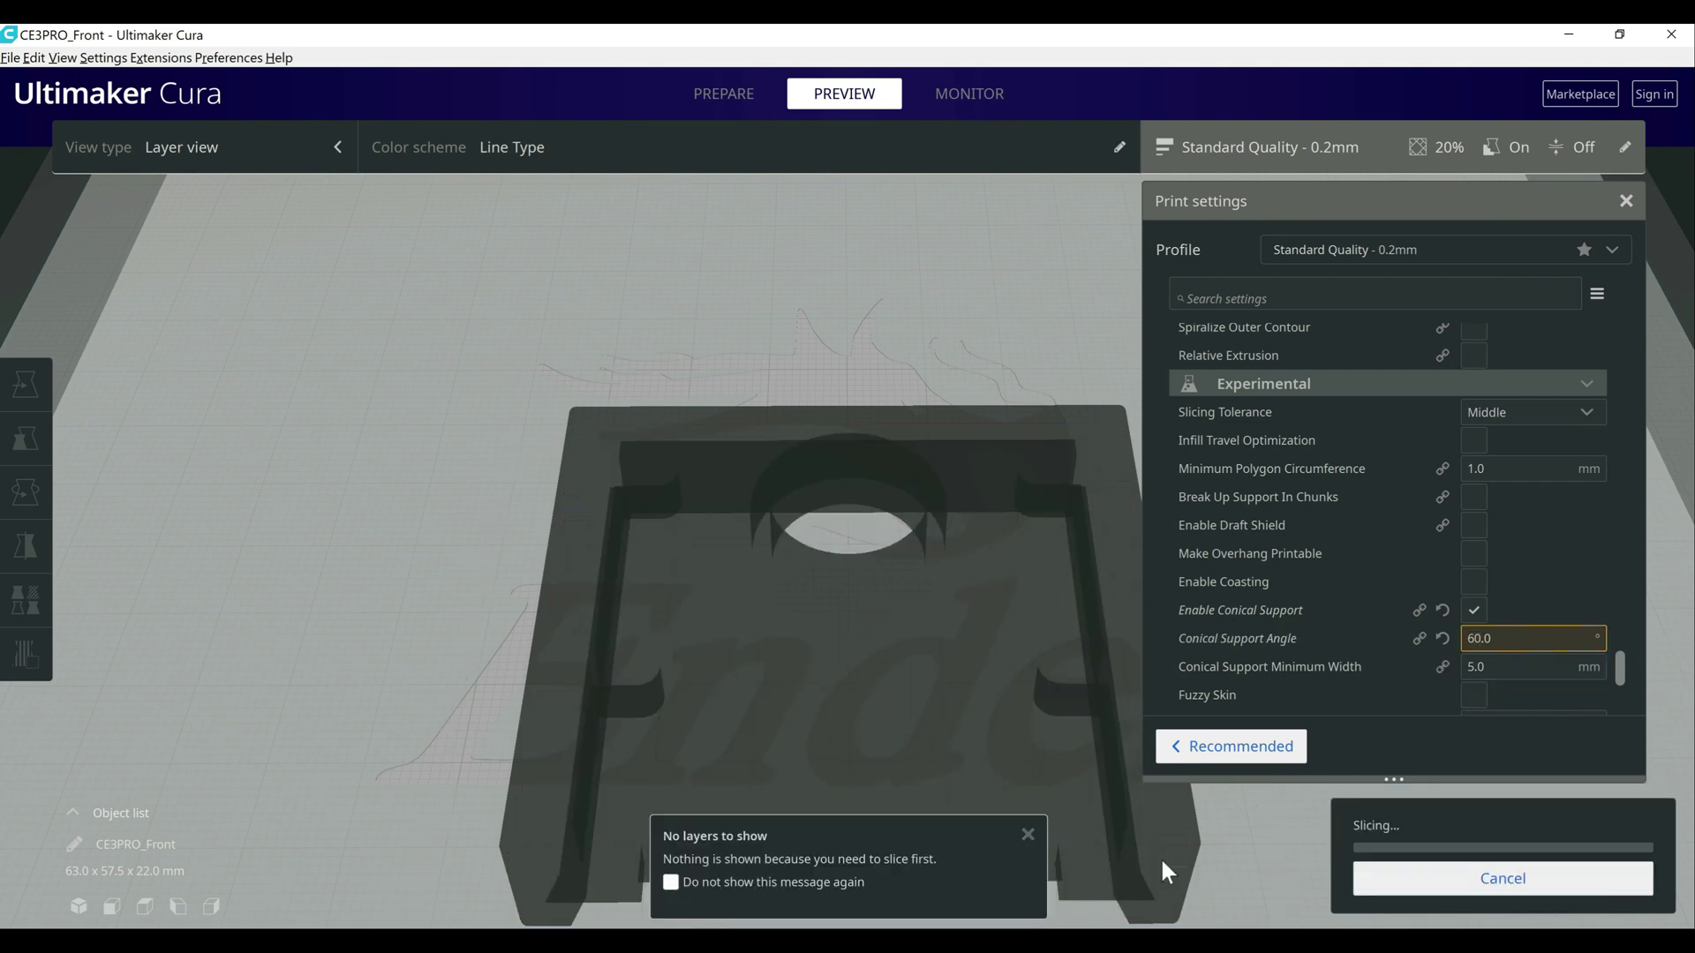
left_click(1027, 834)
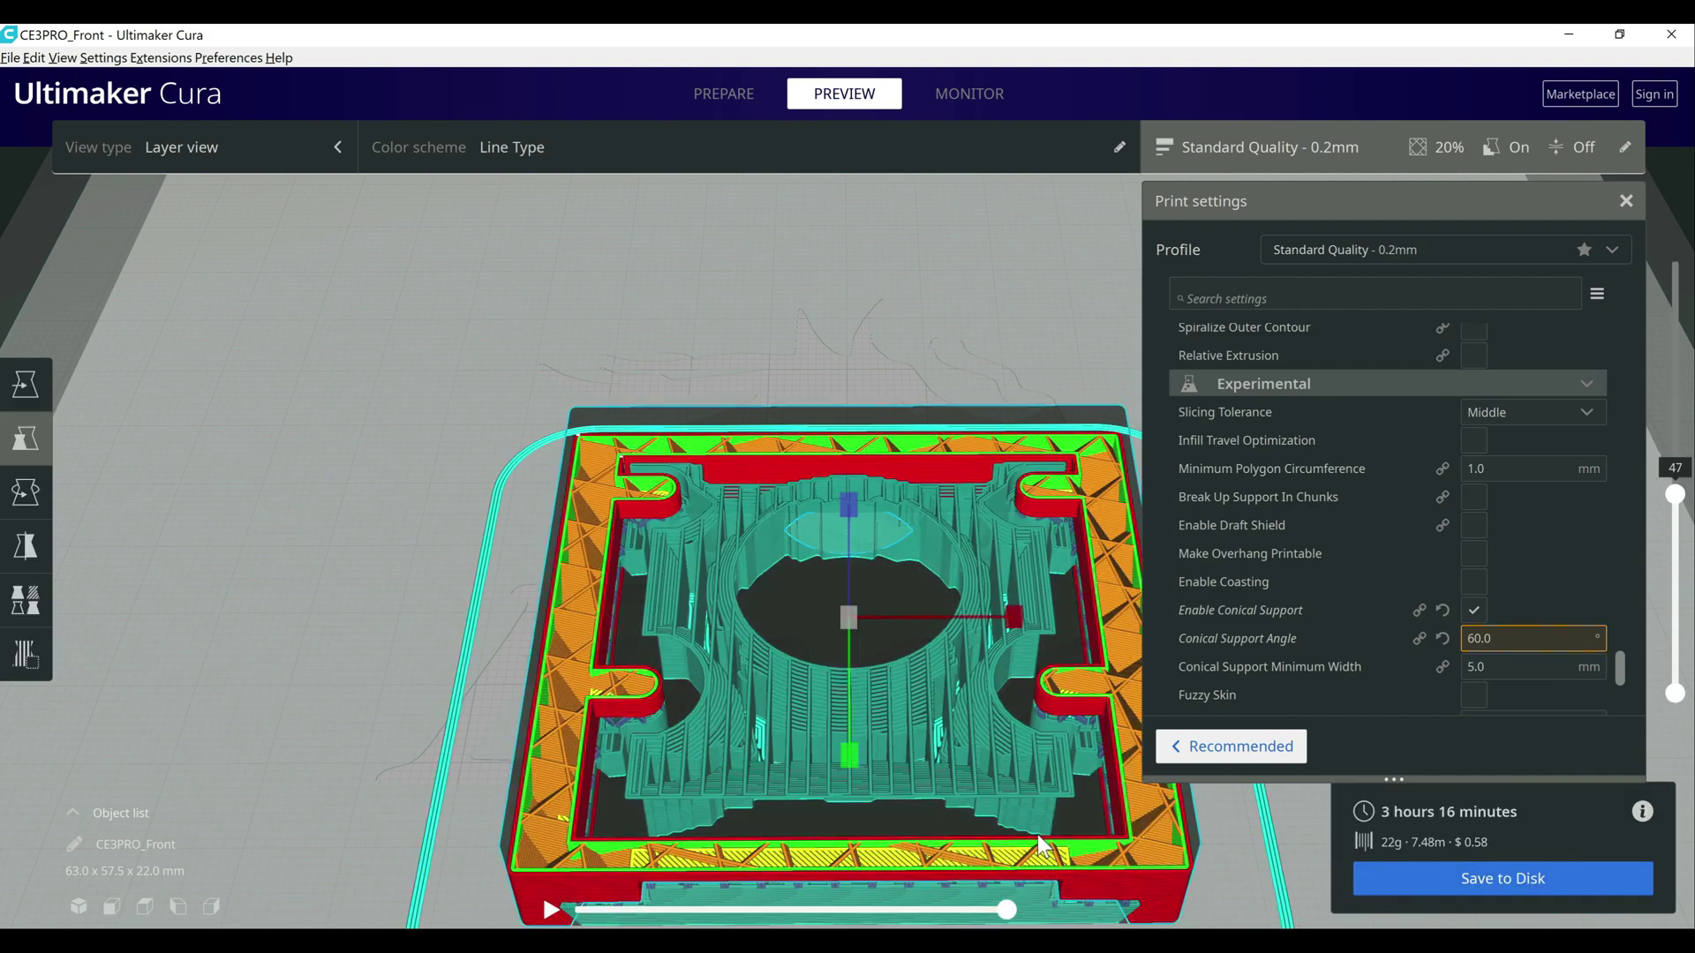
left_click(1018, 565)
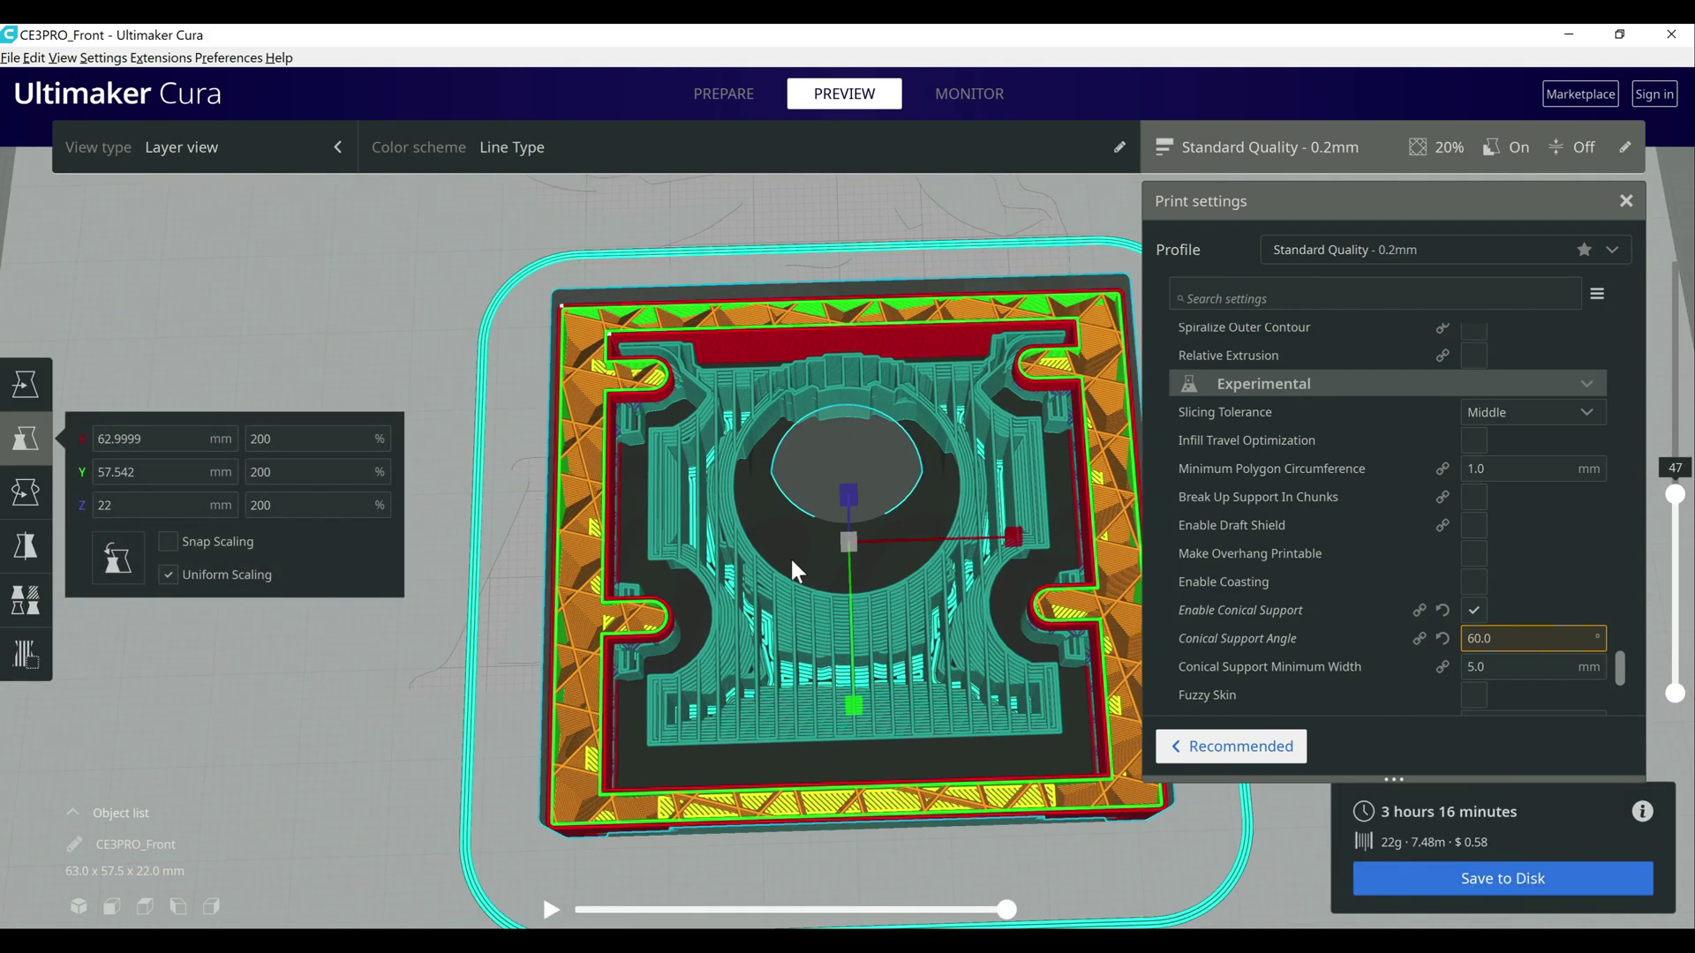
Step through the layers and orbit below, above and beside the model to inspect the 60° supports
key("Down")
key("Down")
key("Down")
key("Down")
key("Down")
key("Down")
key("Down")
key("Down")
key("Down")
key("Down")
key("Down")
key("Down")
key("Down")
key("Down")
key("Down")
key("Down")
key("Down")
key("Down")
key("Down")
key("Down")
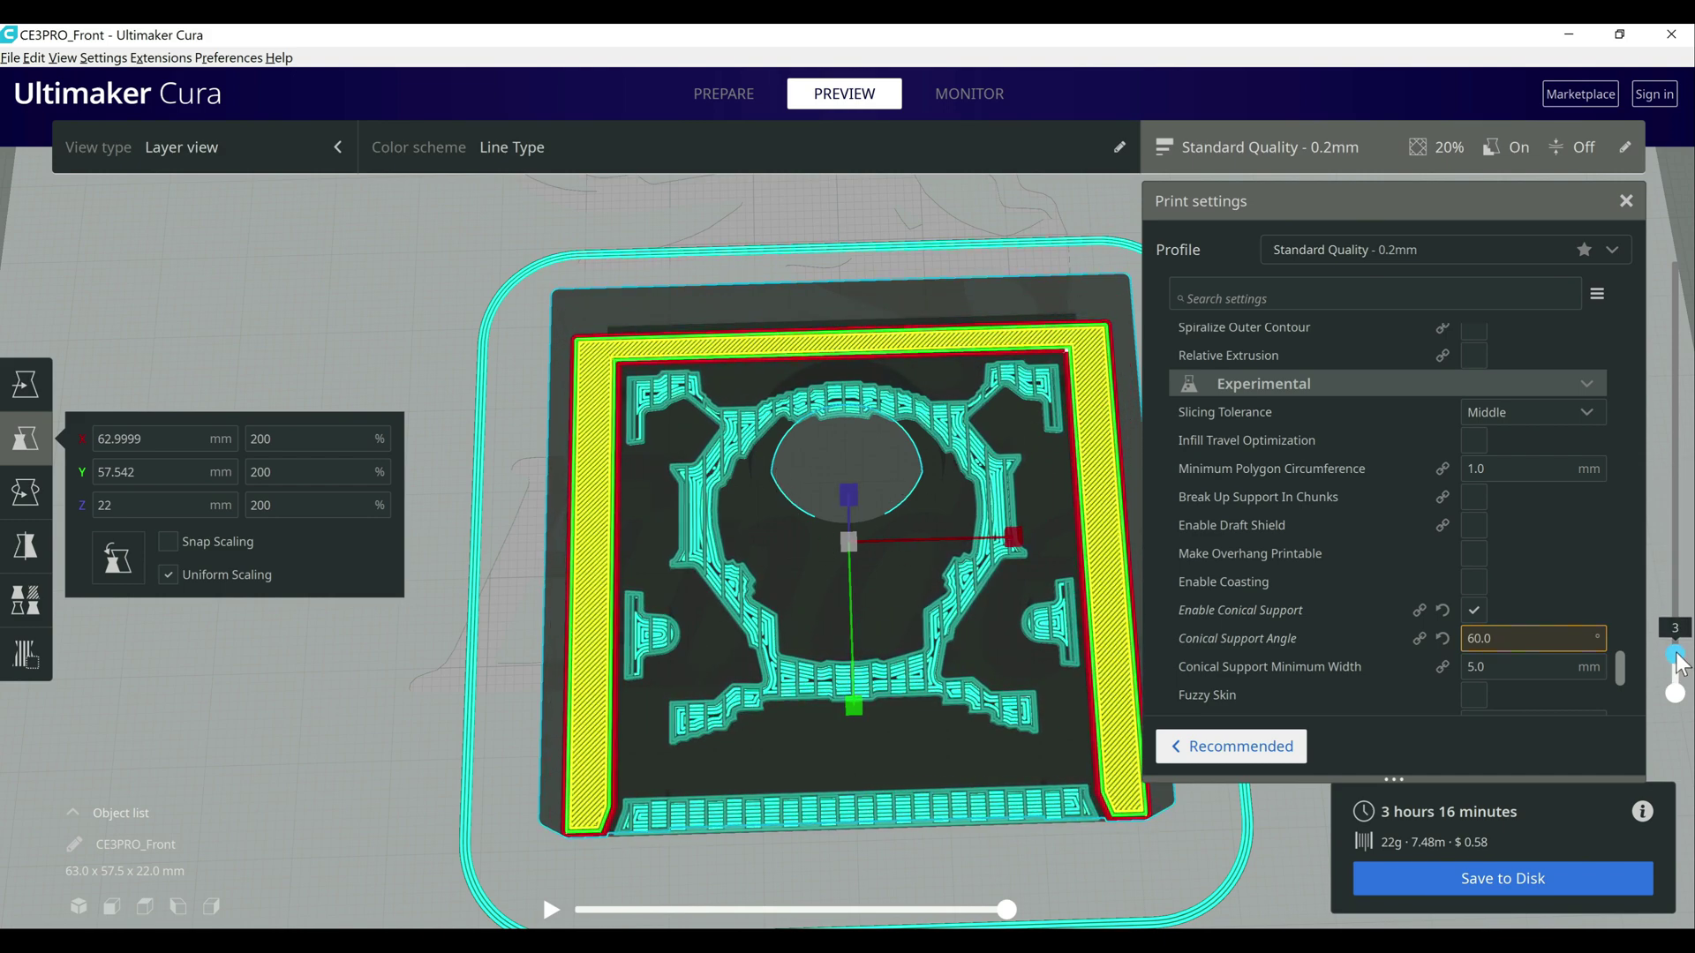
left_click_drag(1675, 654, 1659, 444)
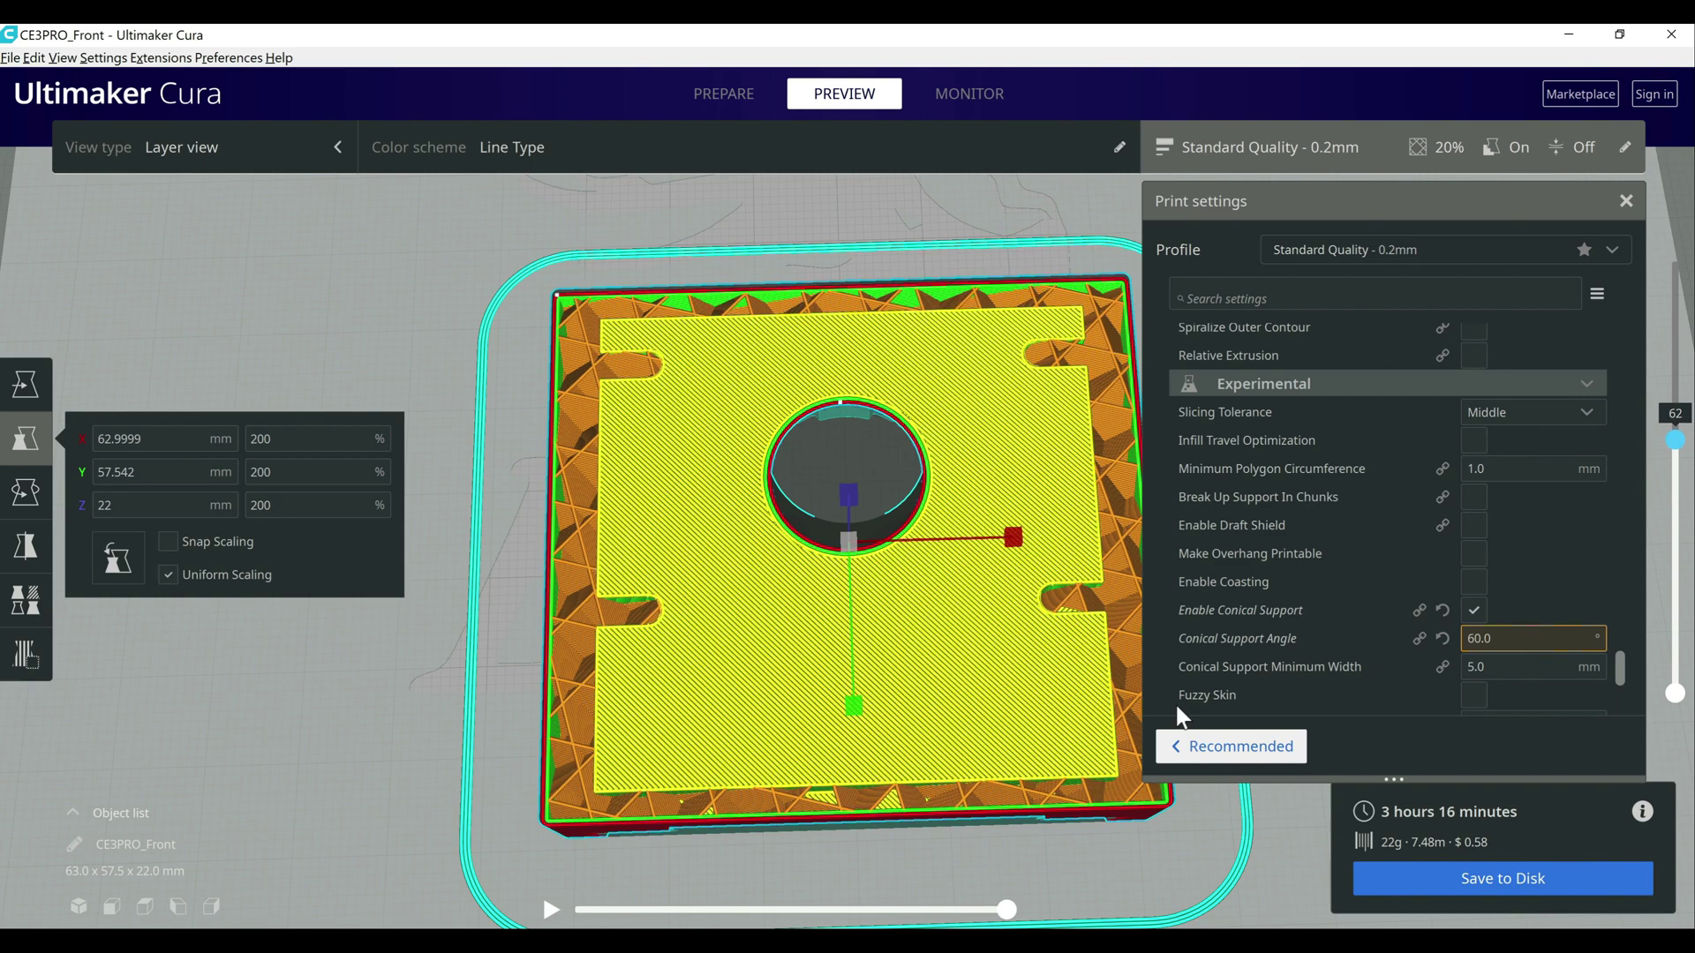
scroll(750, 873, "down", 3)
right_click_drag(830, 824, 869, 603)
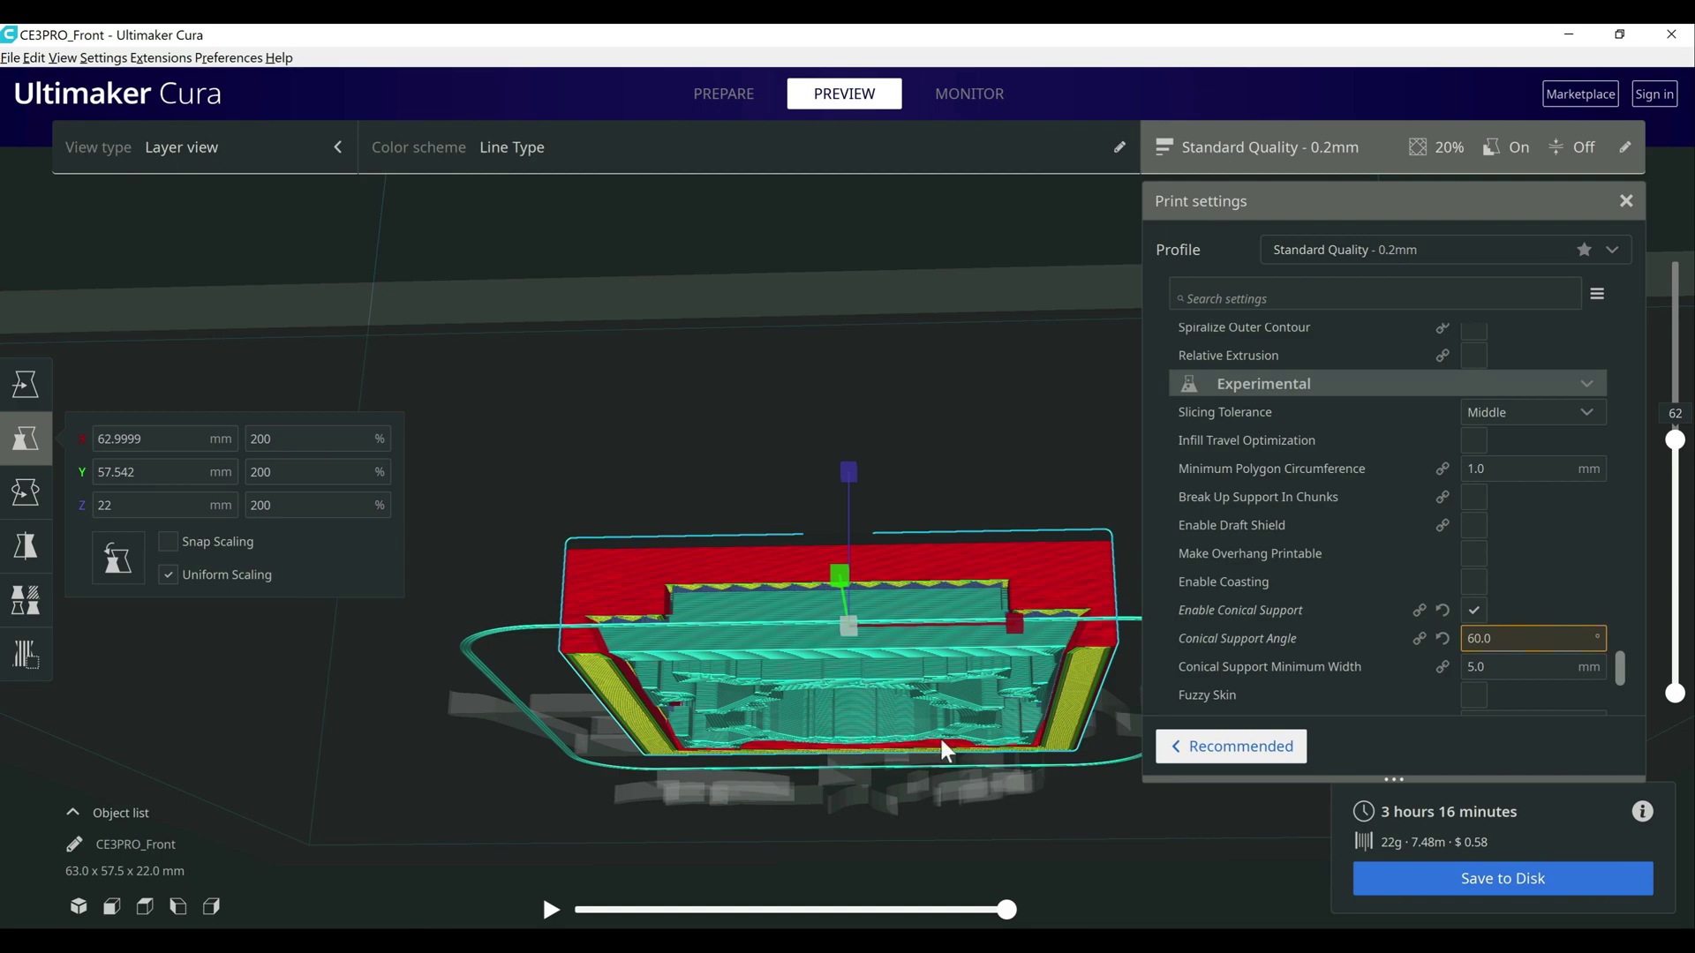
right_click_drag(992, 779, 1015, 600)
right_click_drag(777, 892, 992, 805)
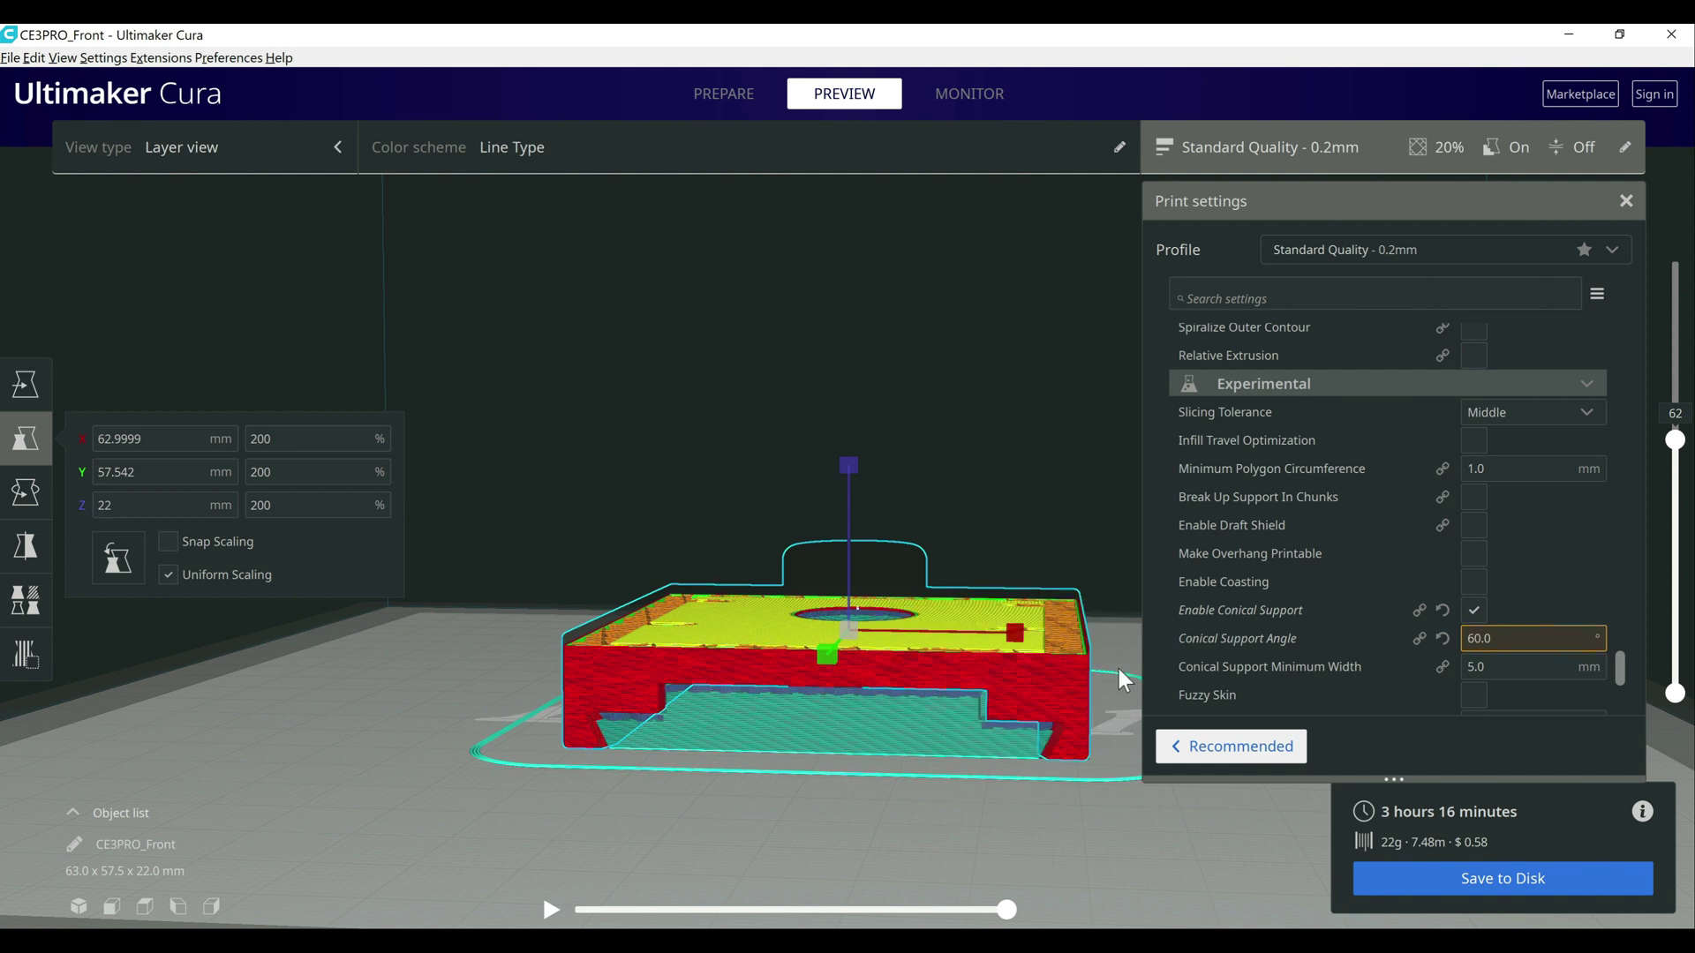
mouse_move(1219, 658)
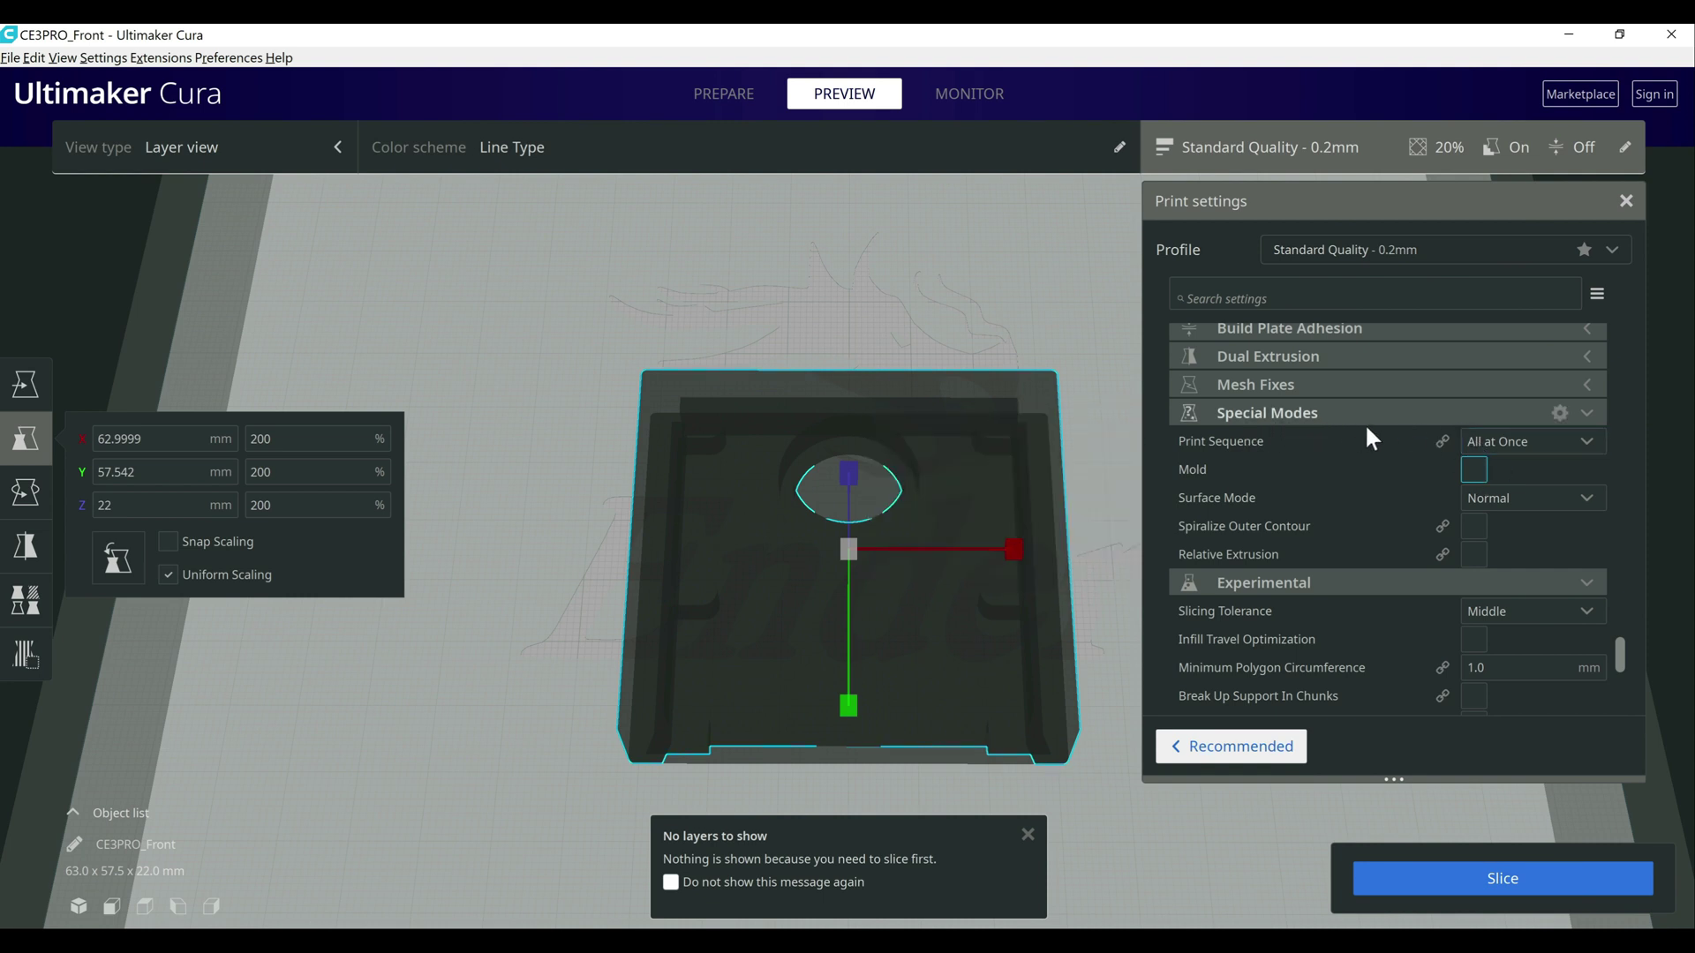
Turn on Mold mode (5.0 mm minimal width, 0.5 mm roof height, 40° angle) and slice CE3PRO_Front
left_click(1475, 471)
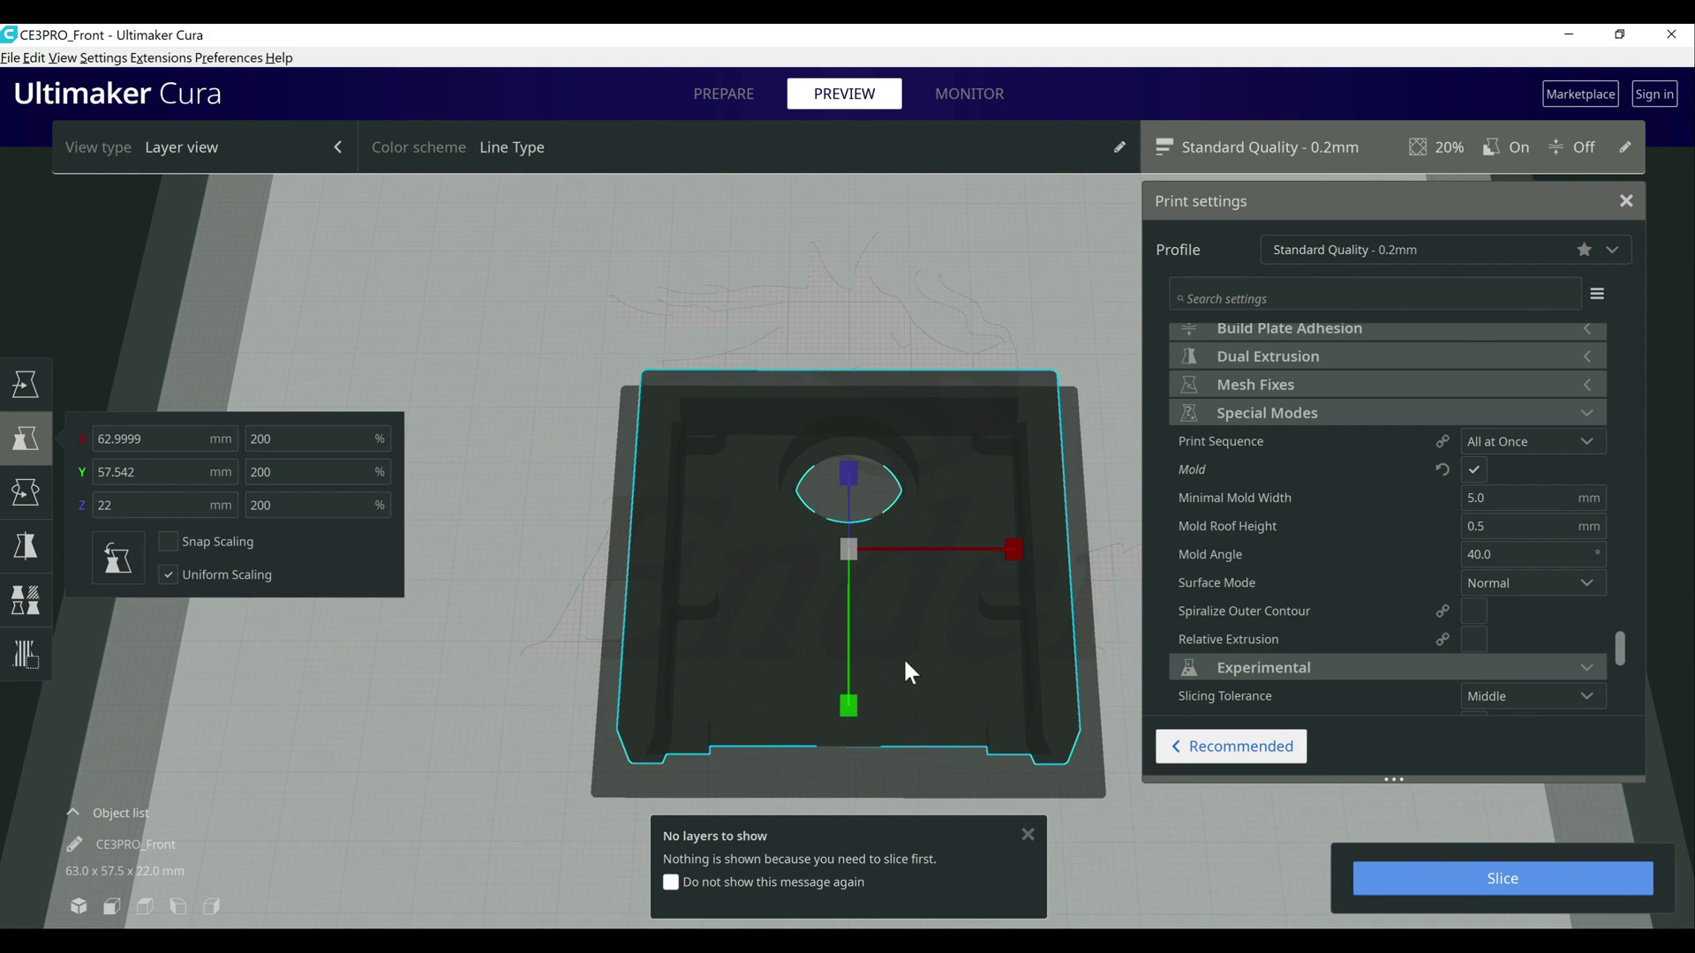
key("ctrl+p")
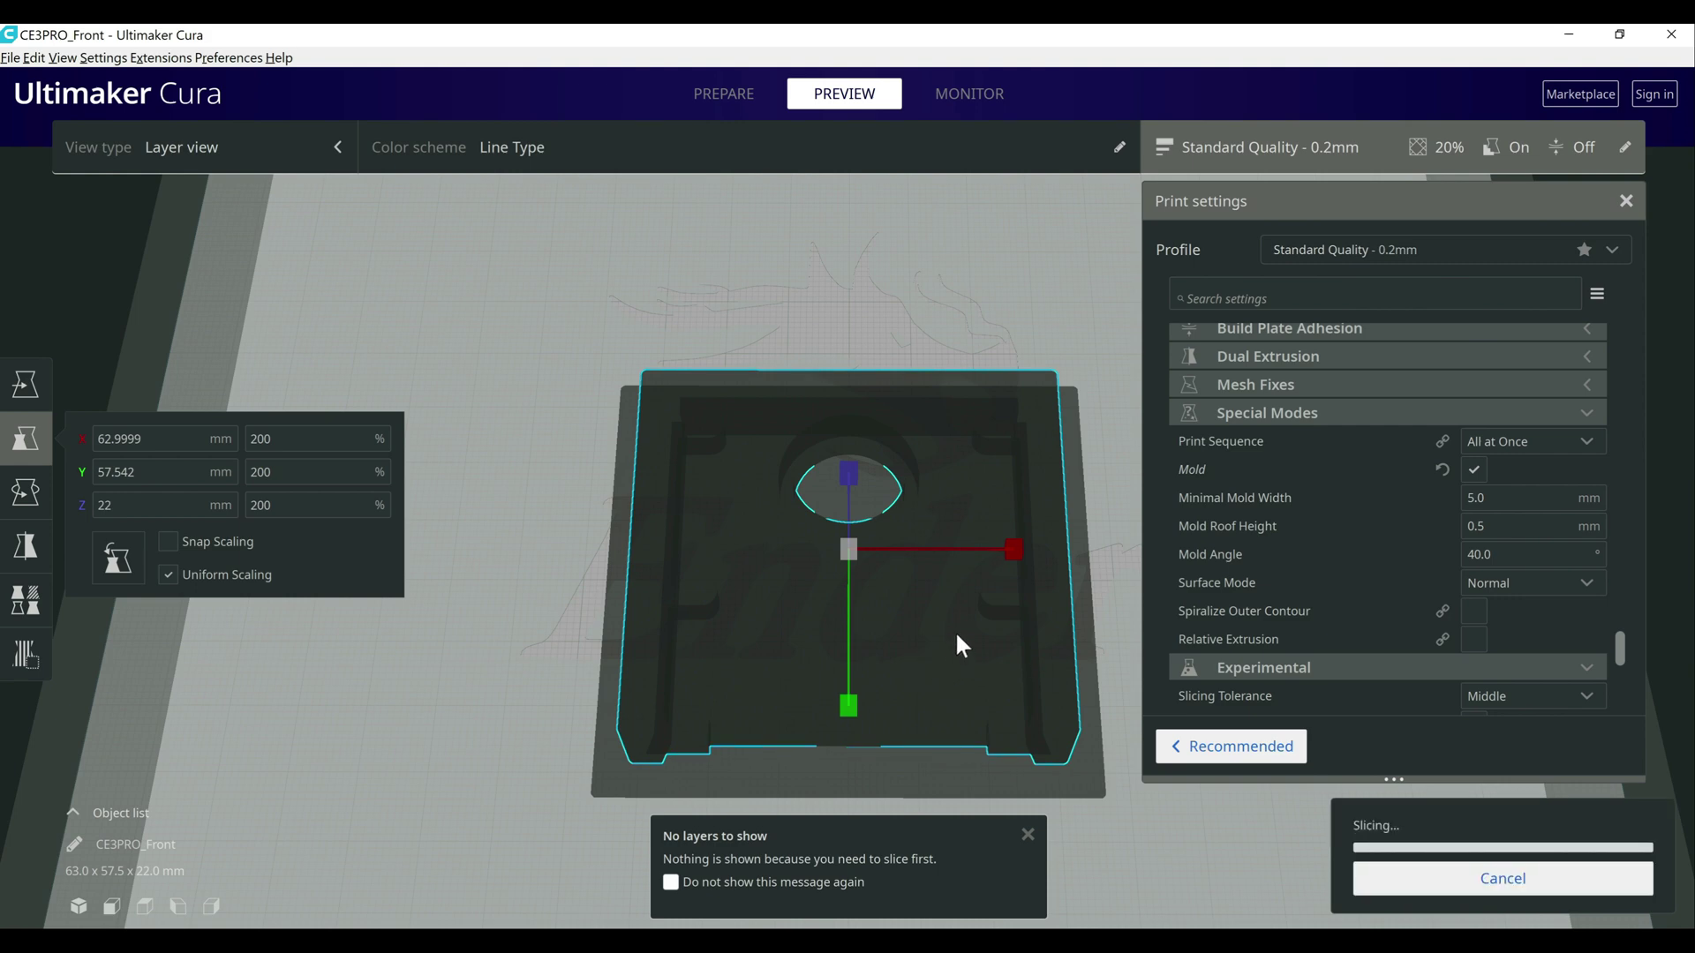
Tilt the view and raise the layer slider to show all 110 layers of the sliced mold
right_click_drag(1077, 422, 1088, 318)
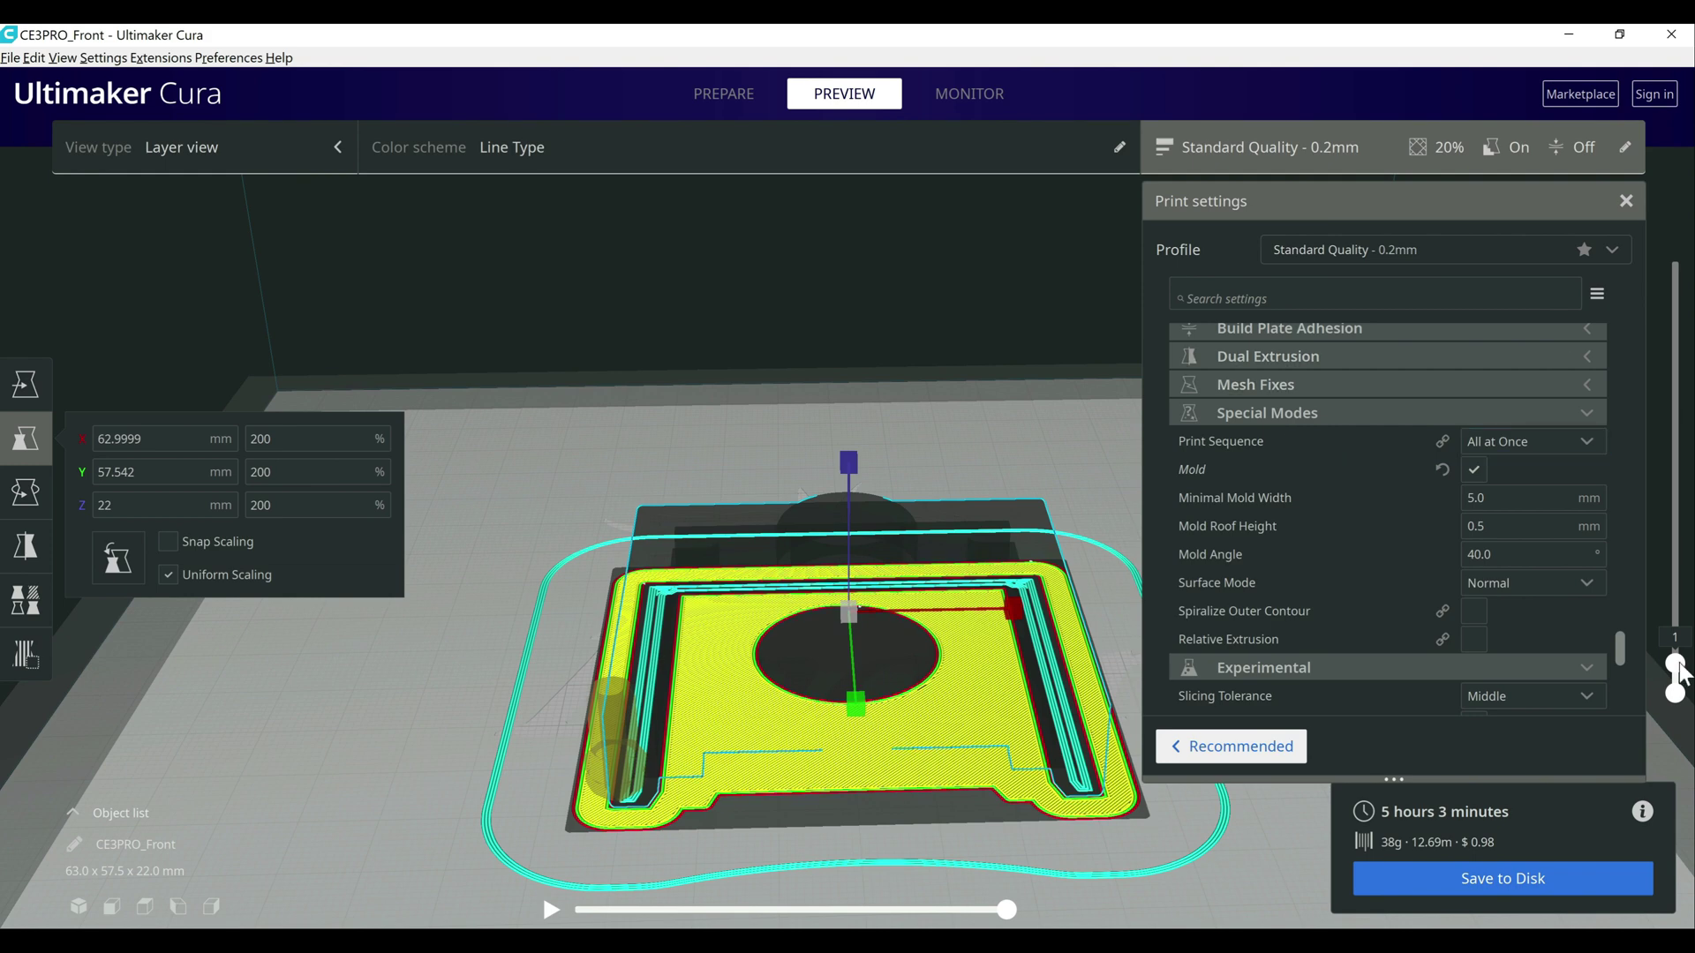
left_click_drag(1675, 664, 1631, 208)
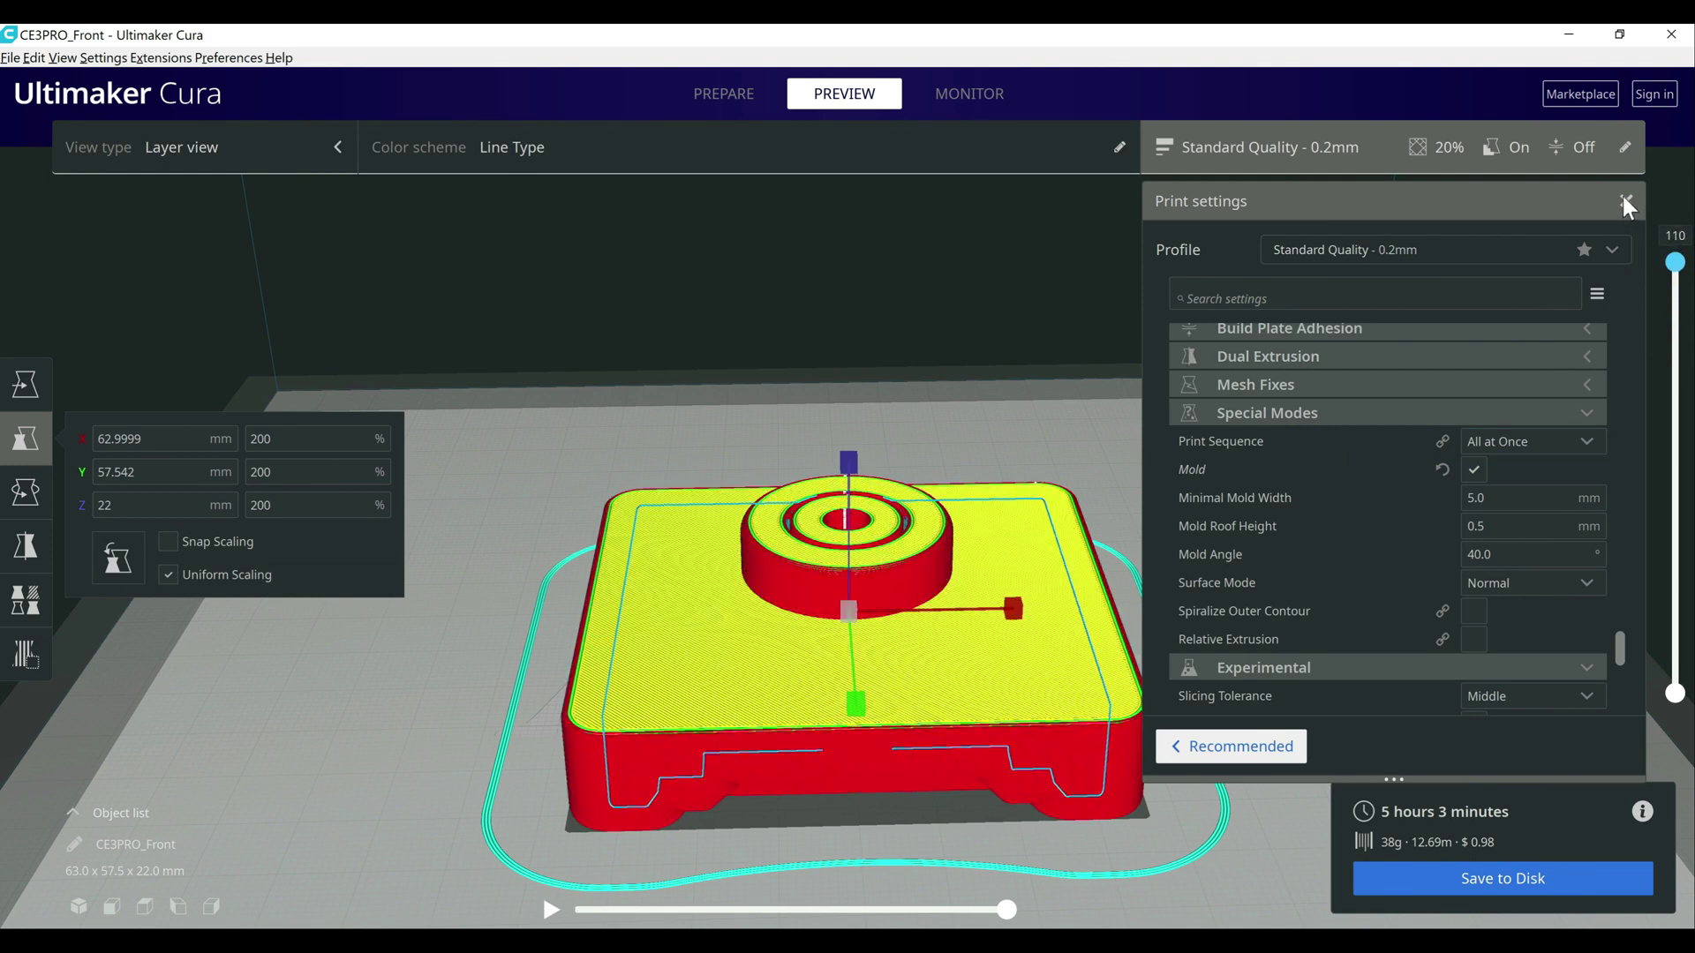
right_click_drag(612, 883, 770, 701)
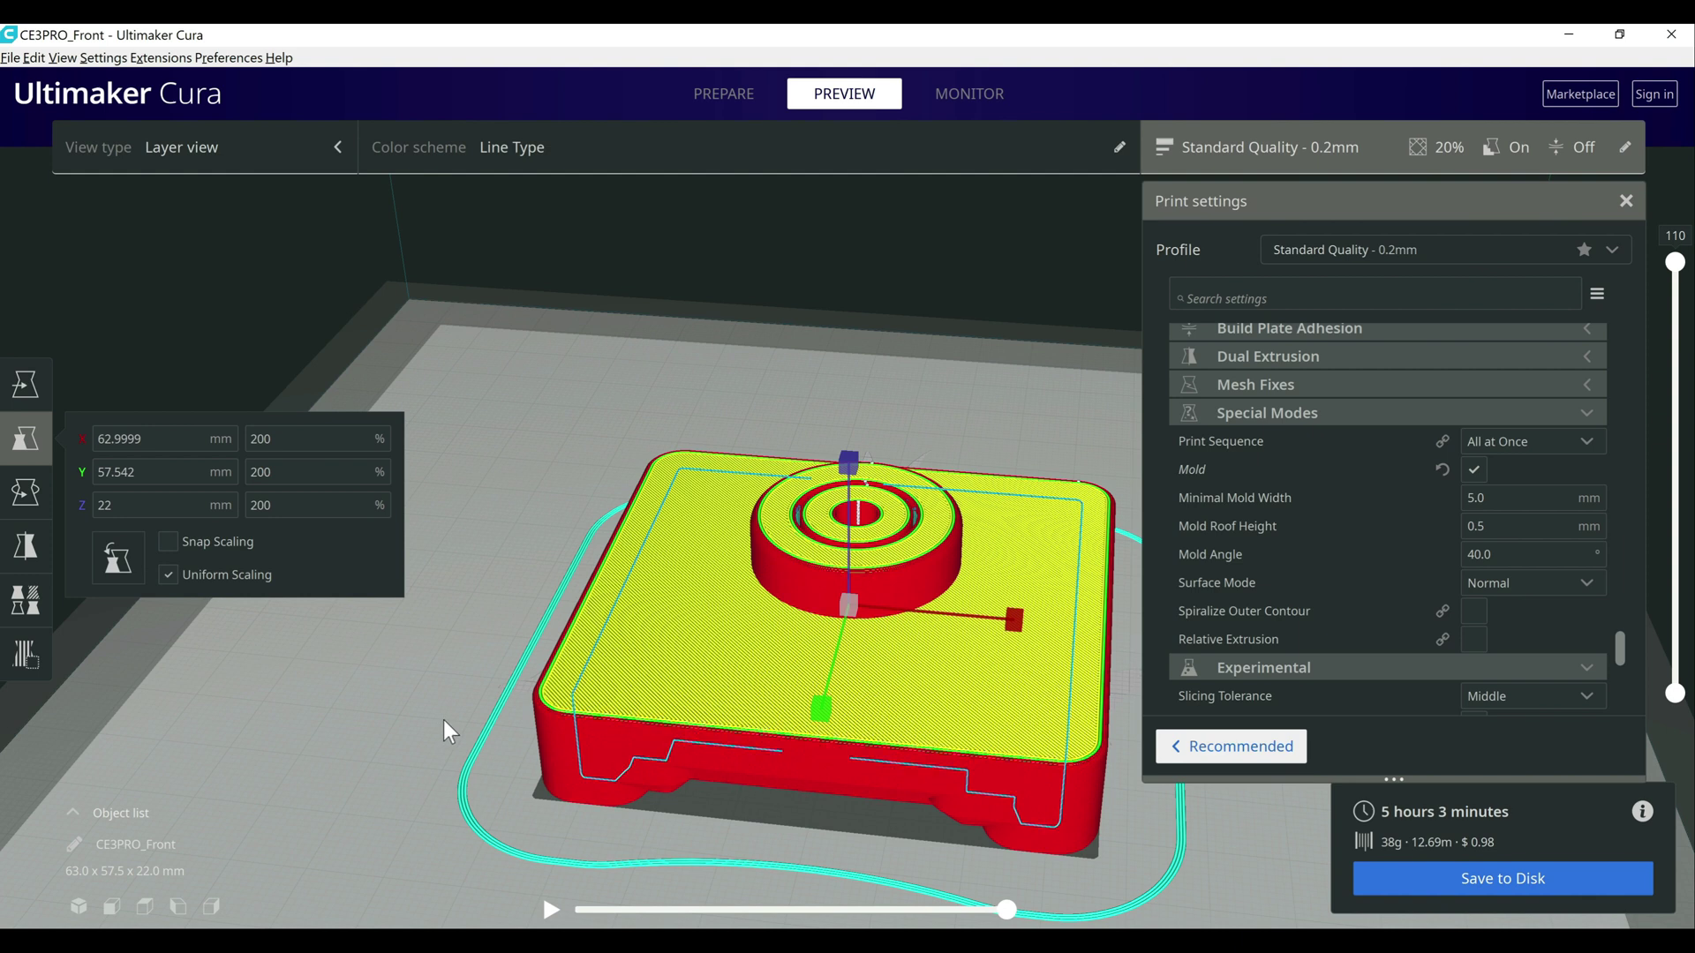
right_click_drag(459, 742, 468, 741)
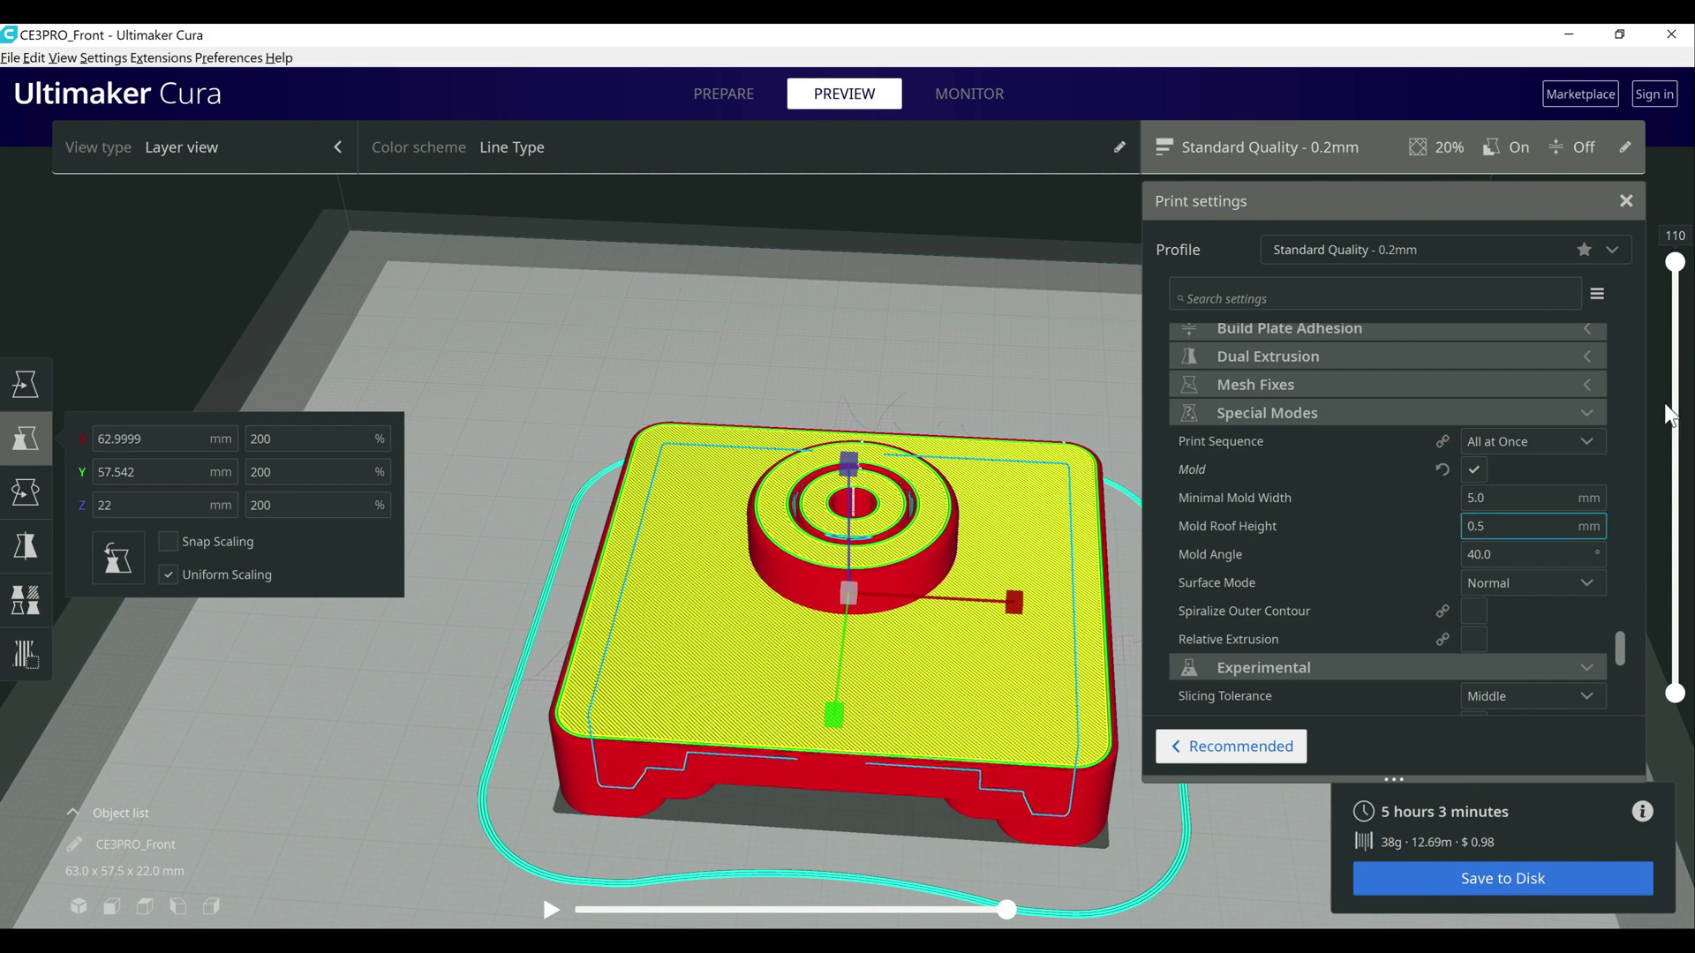
Step the preview through layers 68, 59 and 95, orbiting to view the mold from top and sides
left_click_drag(1679, 278, 1676, 479)
mouse_move(720, 710)
right_mouse_down()
mouse_move(726, 765)
mouse_move(704, 704)
right_mouse_up()
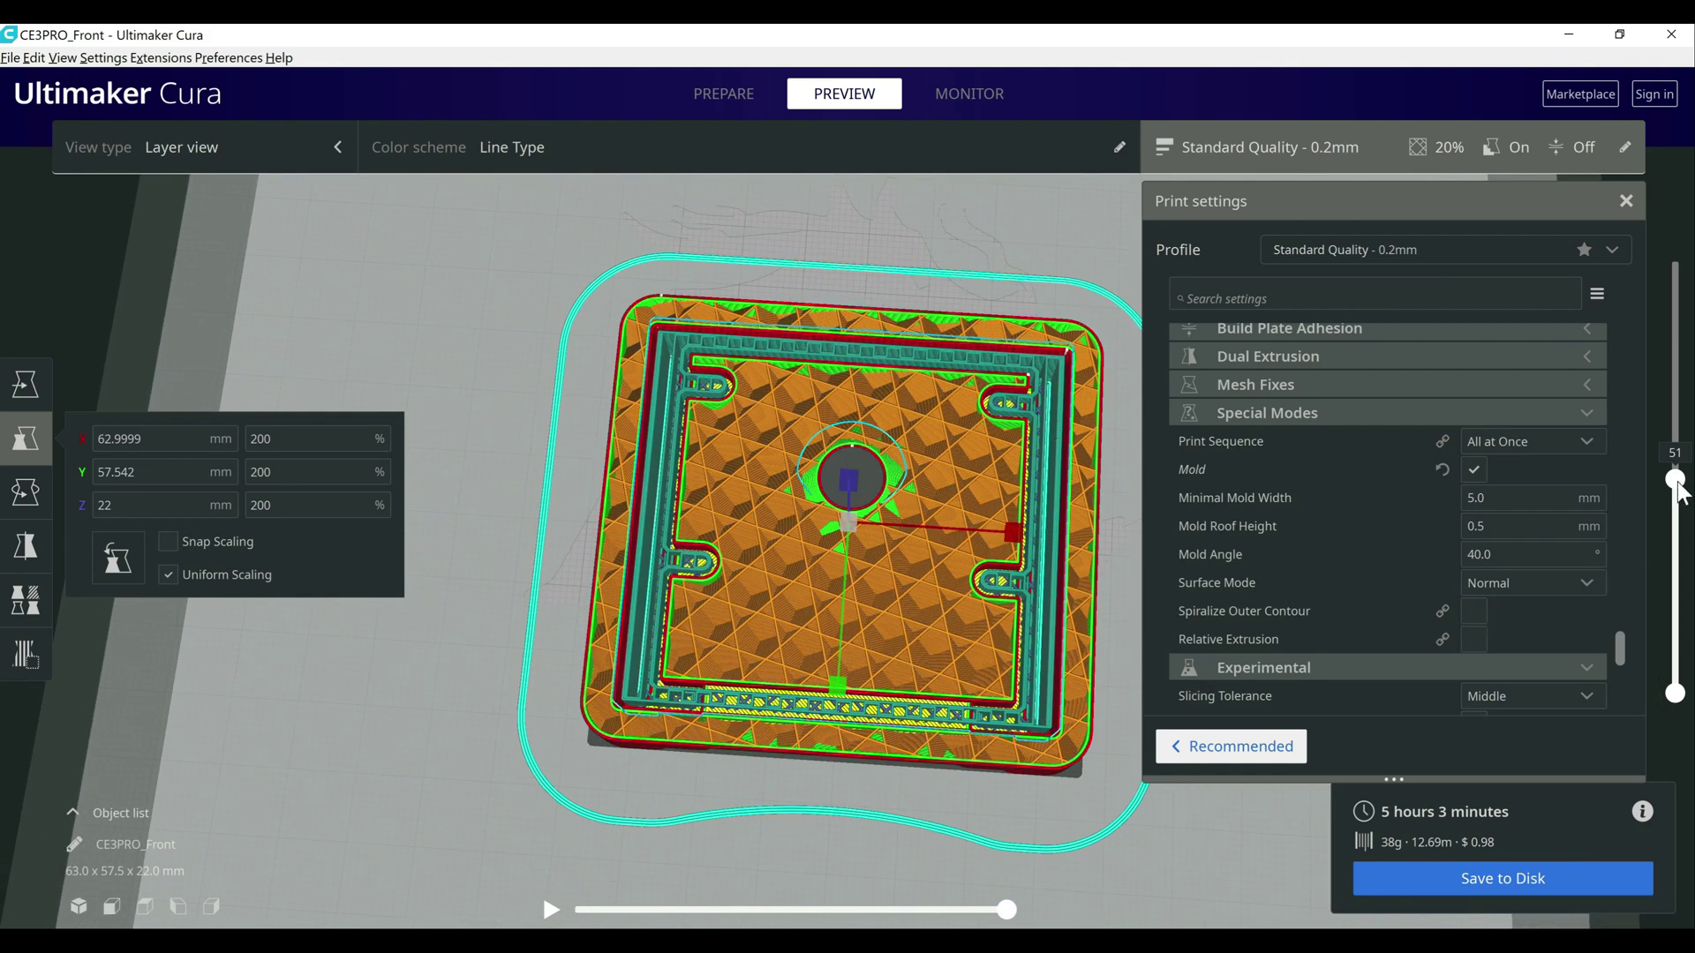
left_click_drag(1676, 479, 1664, 402)
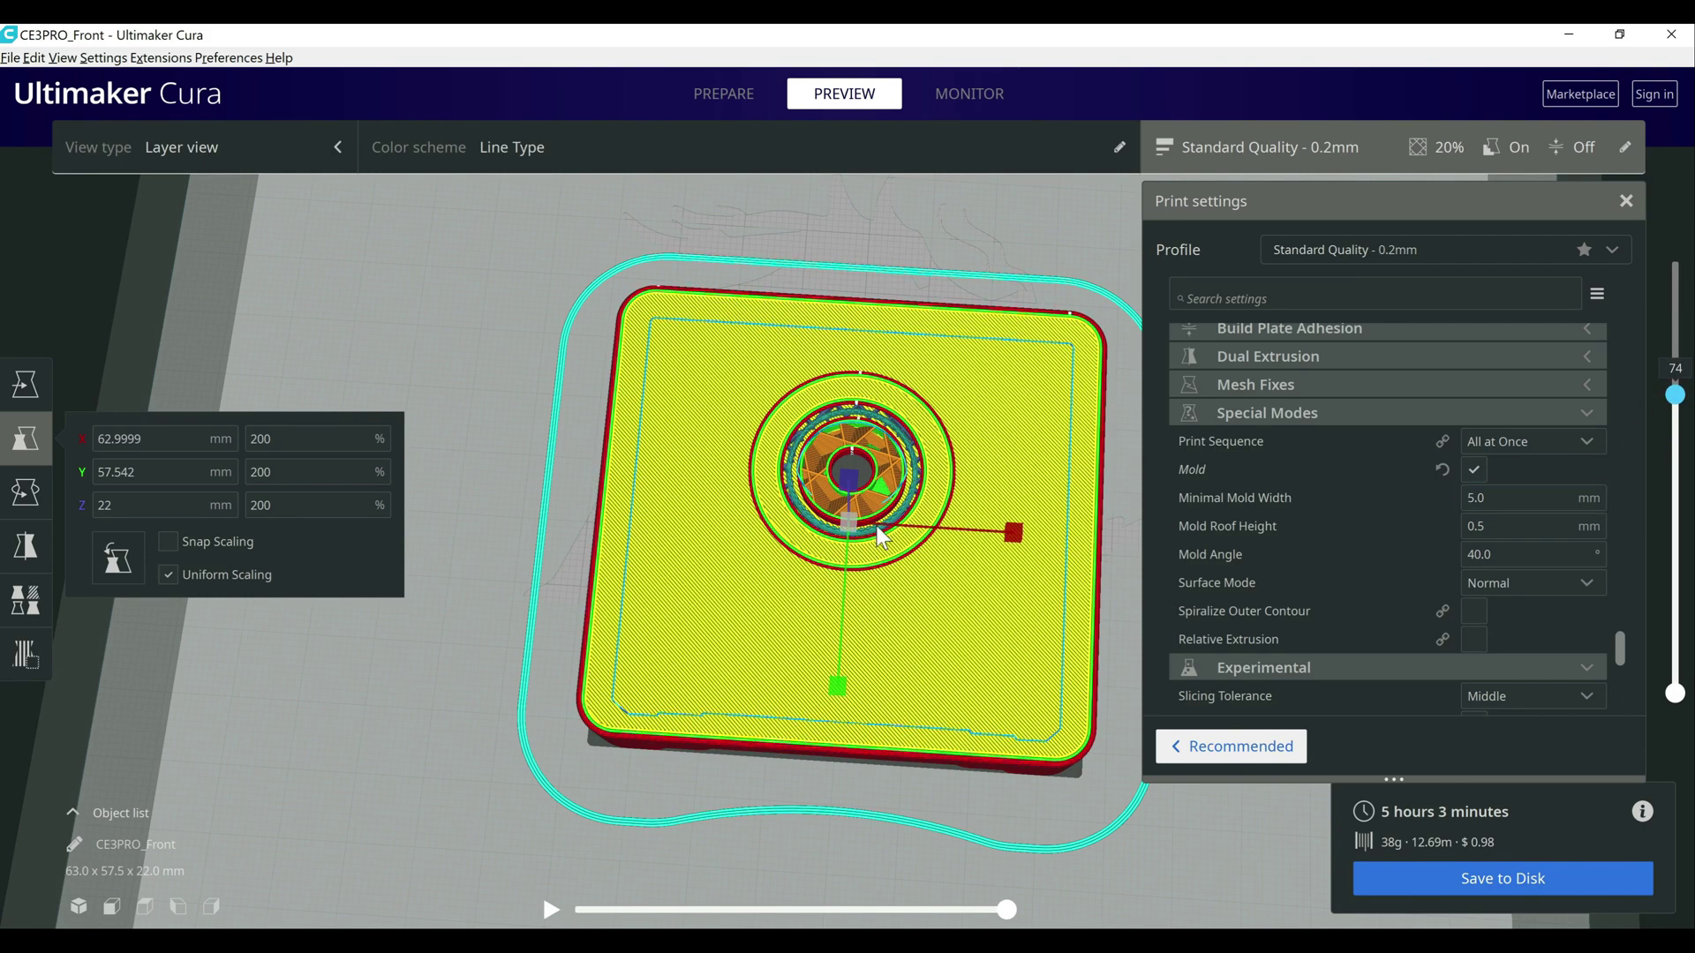
left_click_drag(1668, 402, 1647, 231)
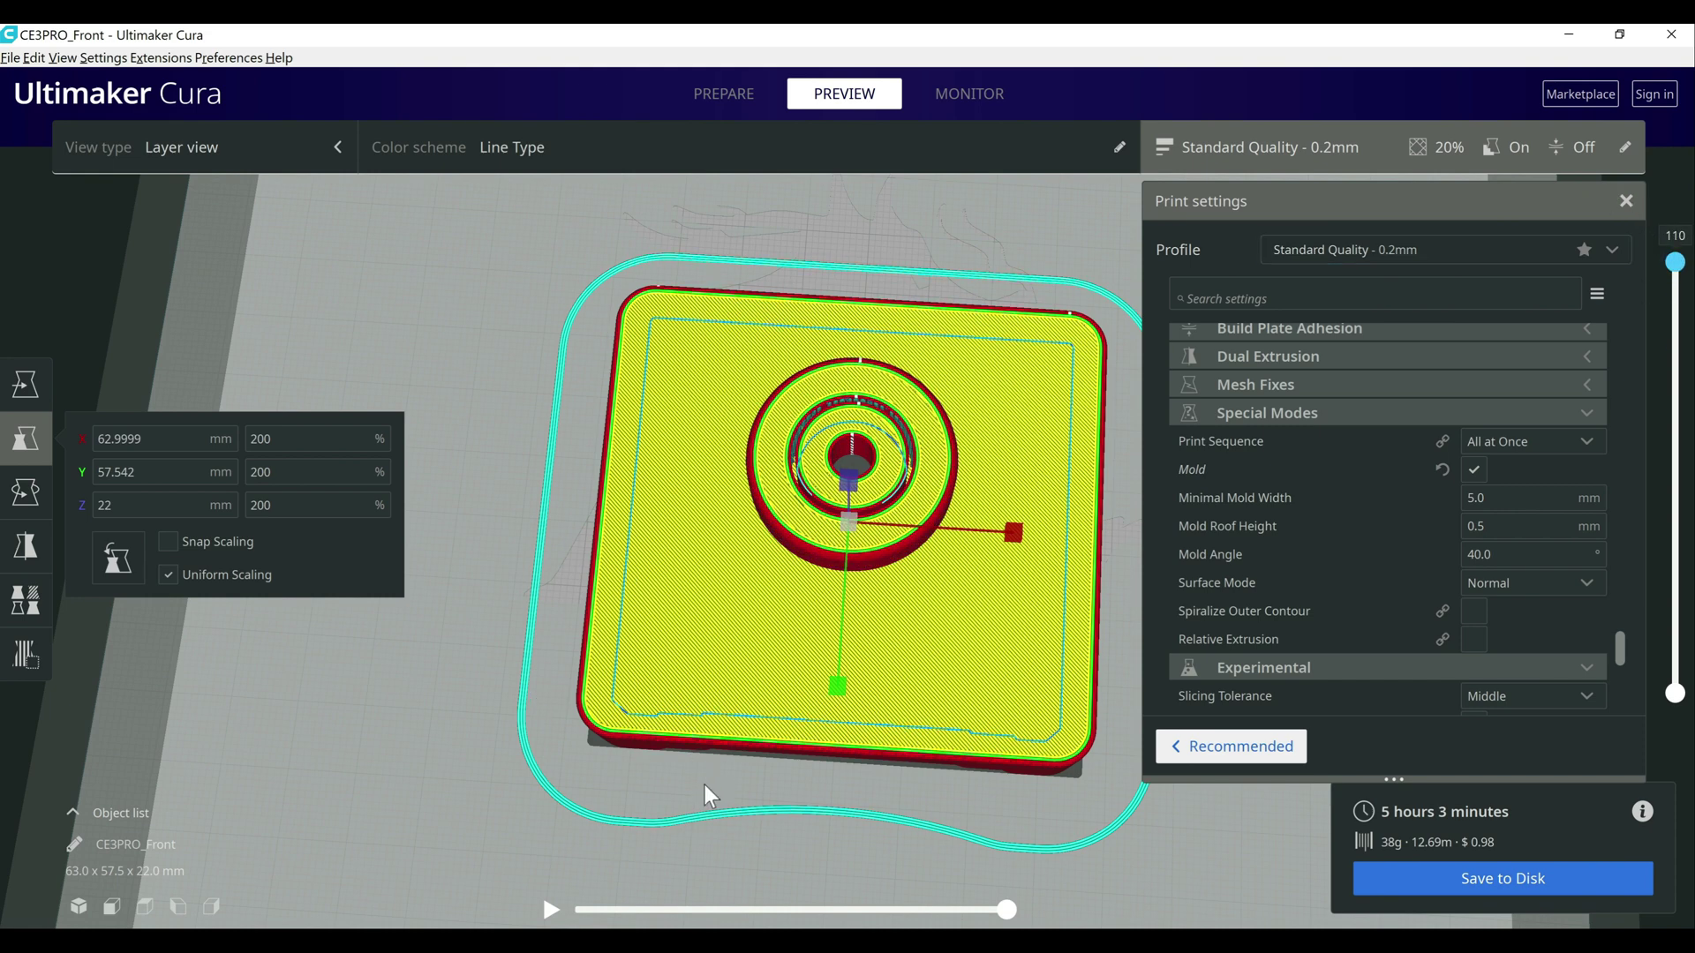
scroll(711, 792, "down", 2)
right_click_drag(711, 791, 731, 658)
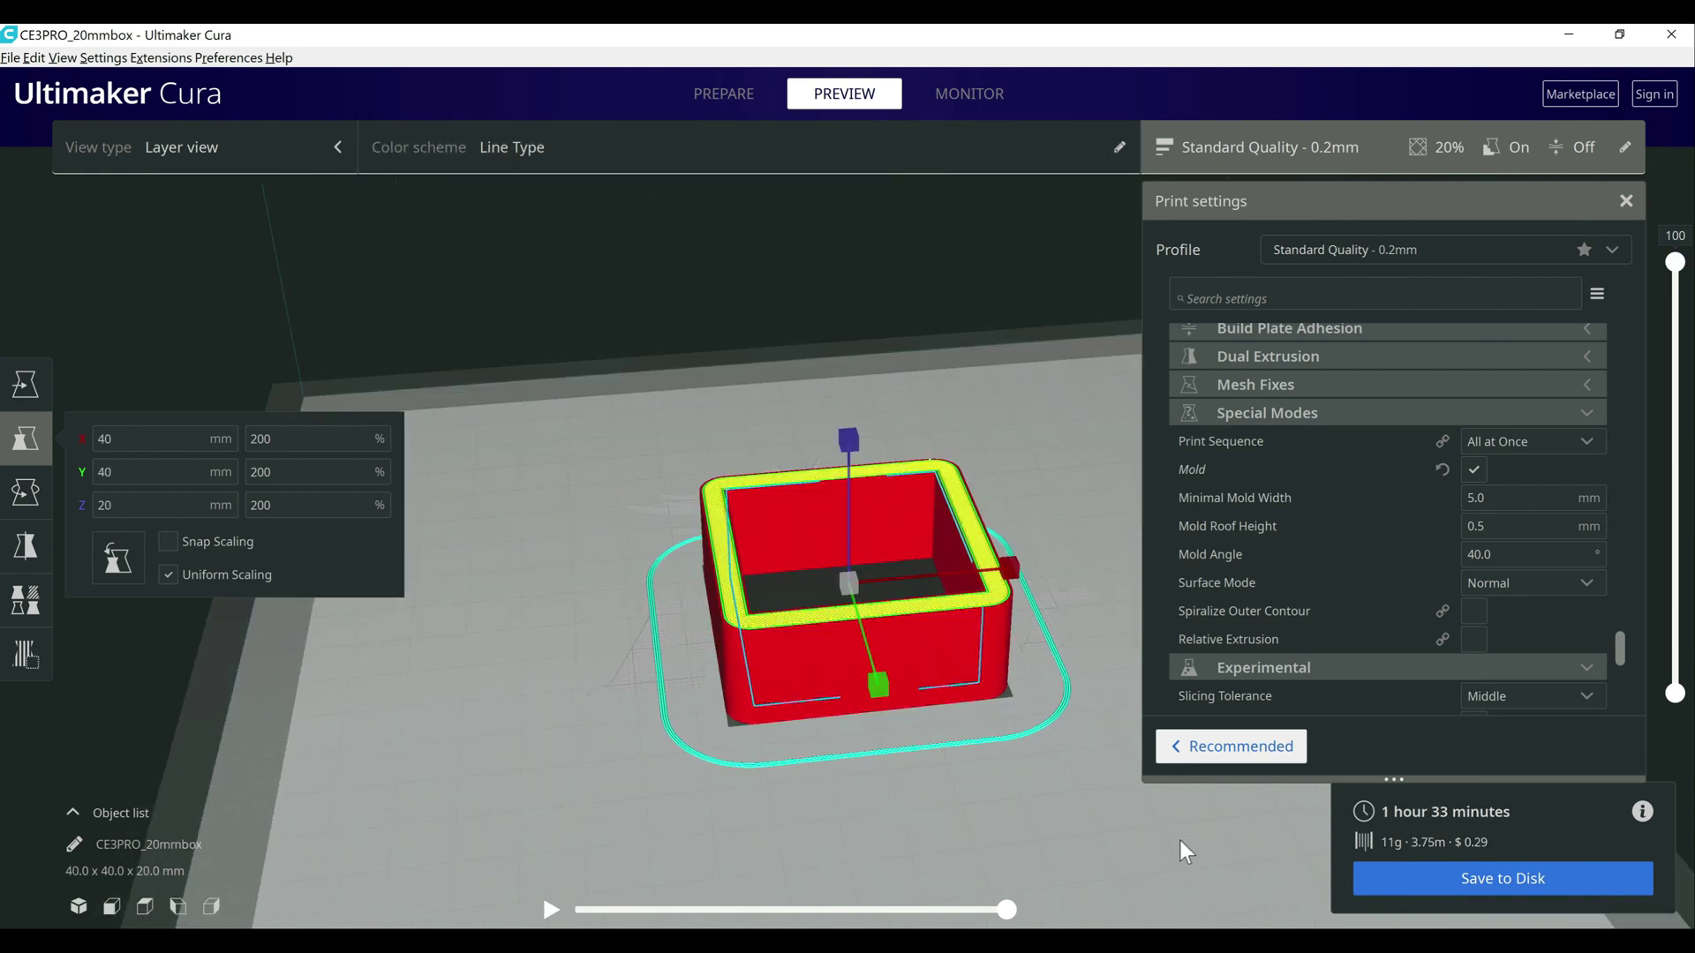
Zoom in on the 40 × 40 × 20 mm box mold and drop the preview to its first layer
scroll(1055, 755, "up", 3)
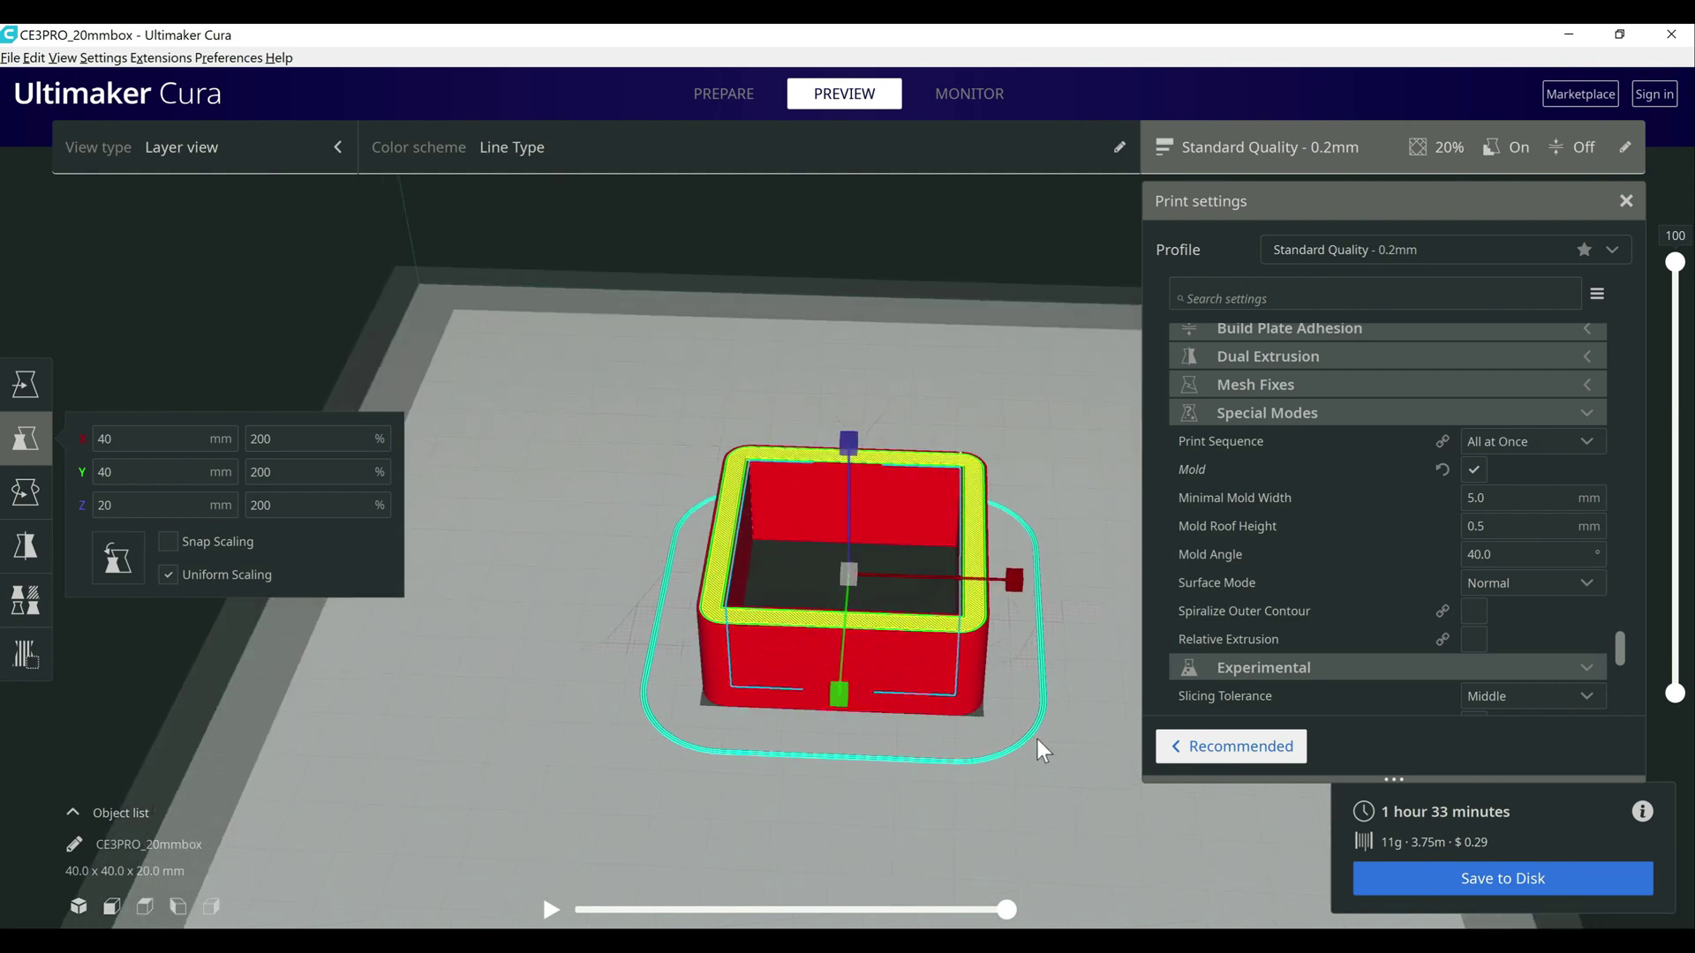
scroll(1072, 826, "up", 2)
scroll(1068, 821, "up", 1)
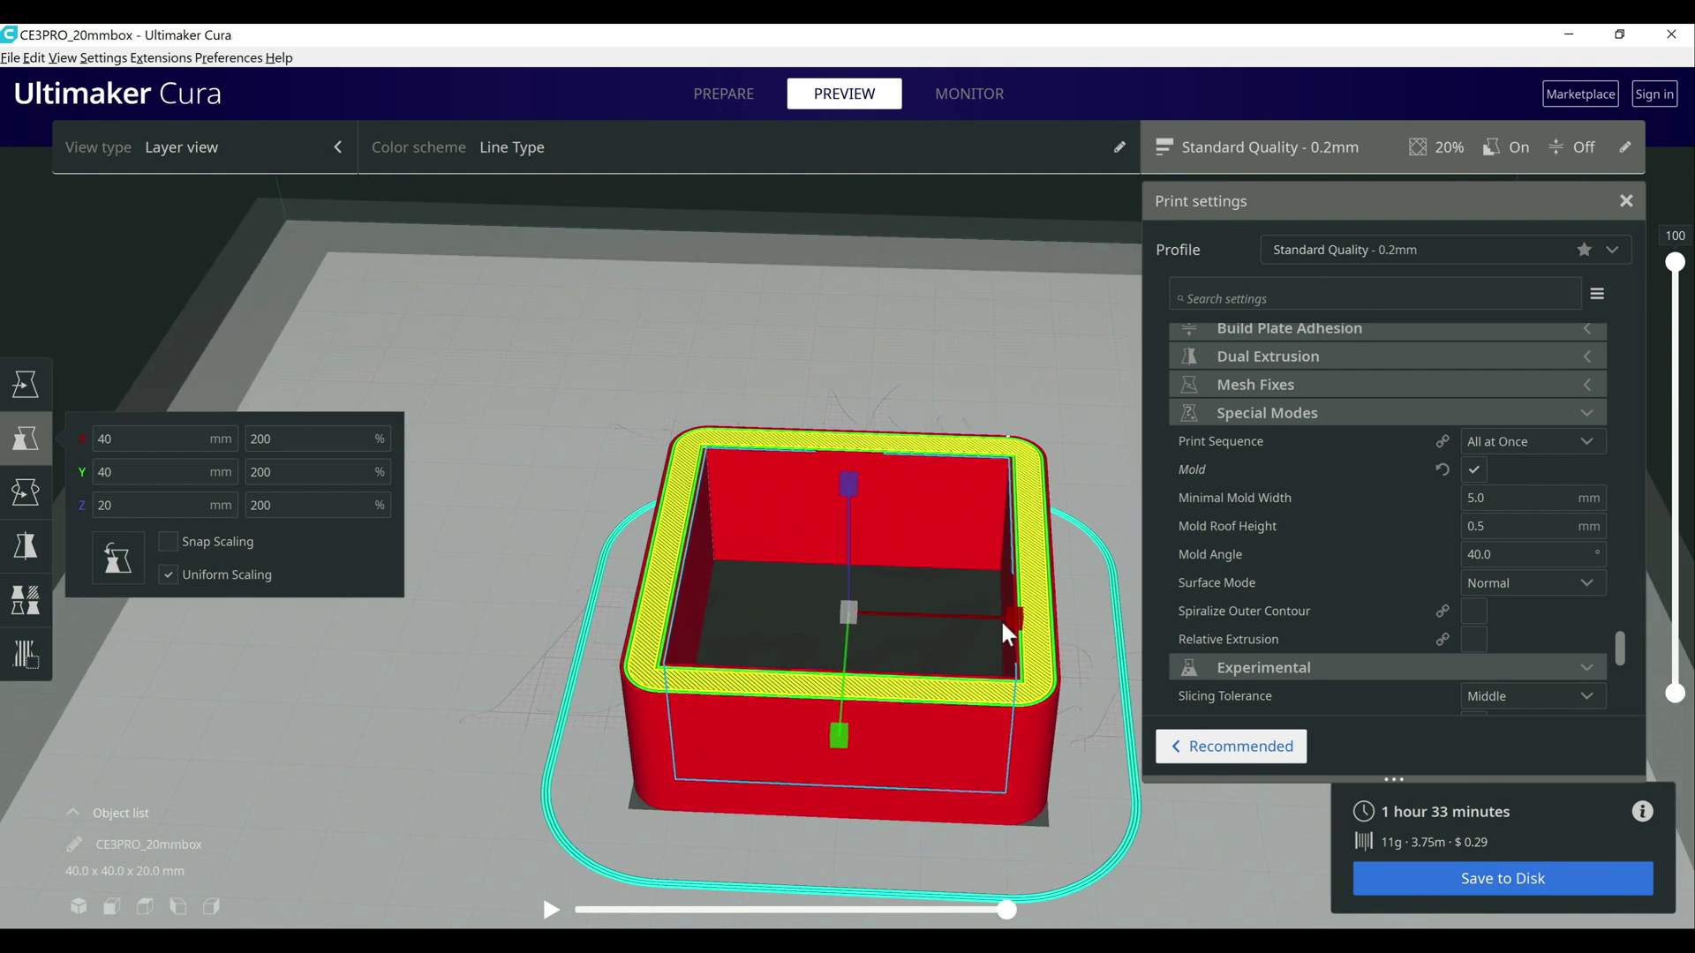
scroll(986, 662, "up", 1)
right_click_drag(986, 668, 997, 649)
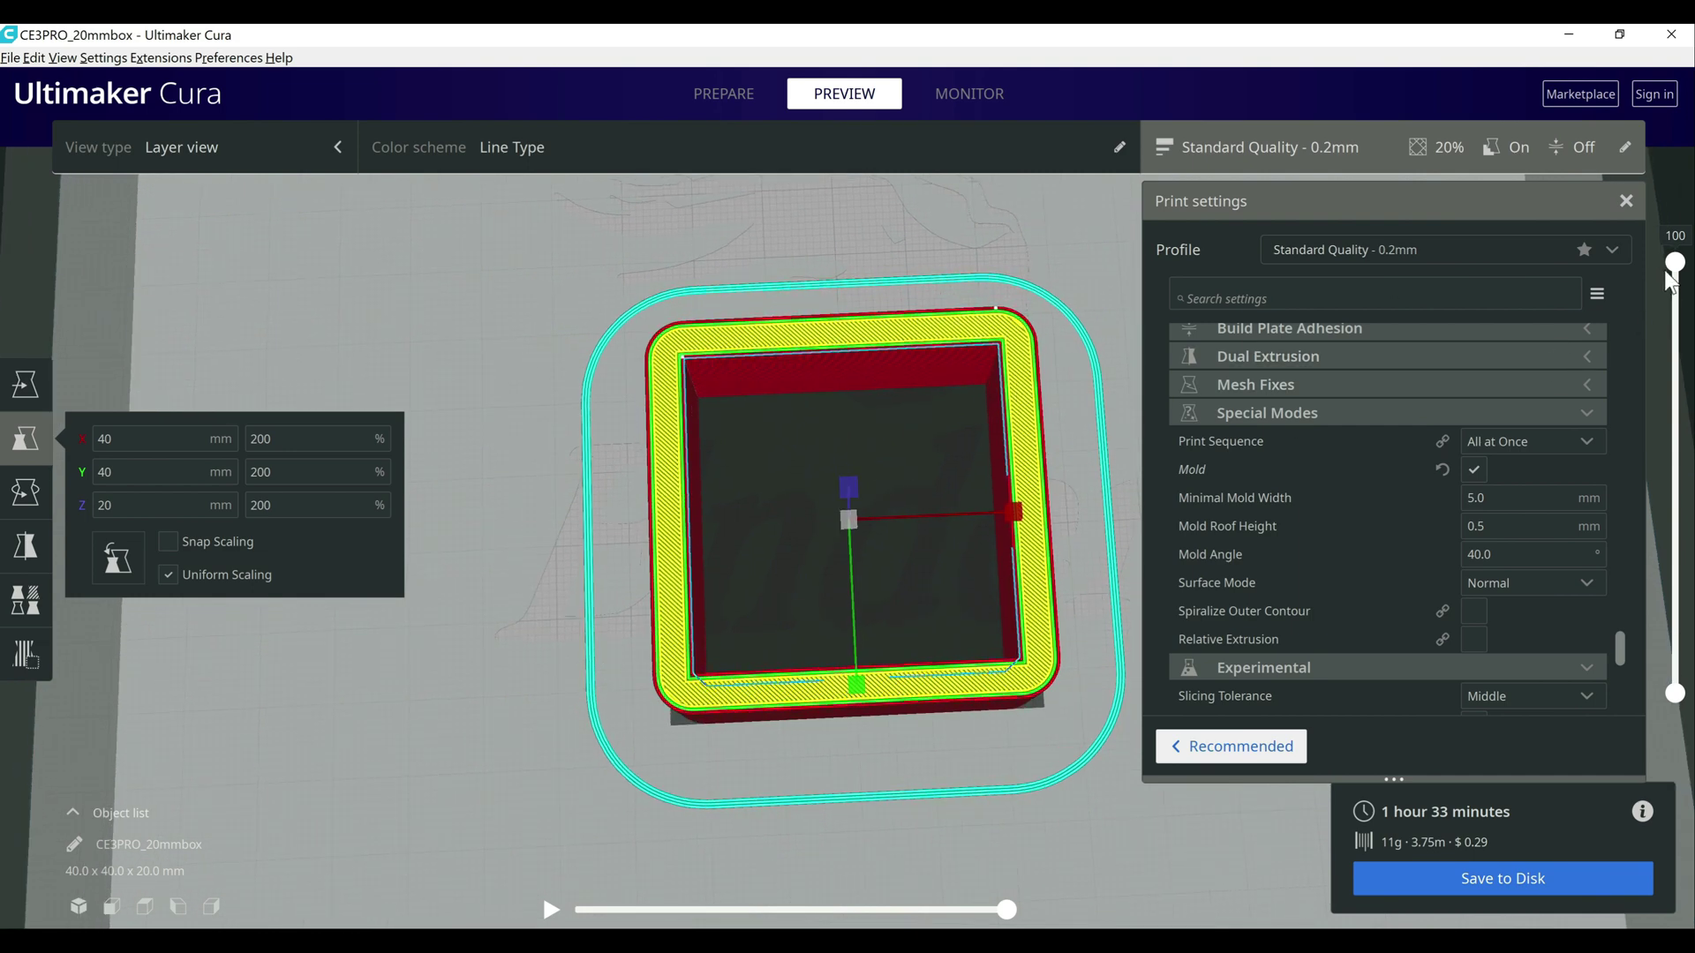
left_click_drag(1674, 263, 1644, 212)
Show the Surface Mode options Normal, Surface and Both and read their tooltip, keeping Normal
left_click(1587, 588)
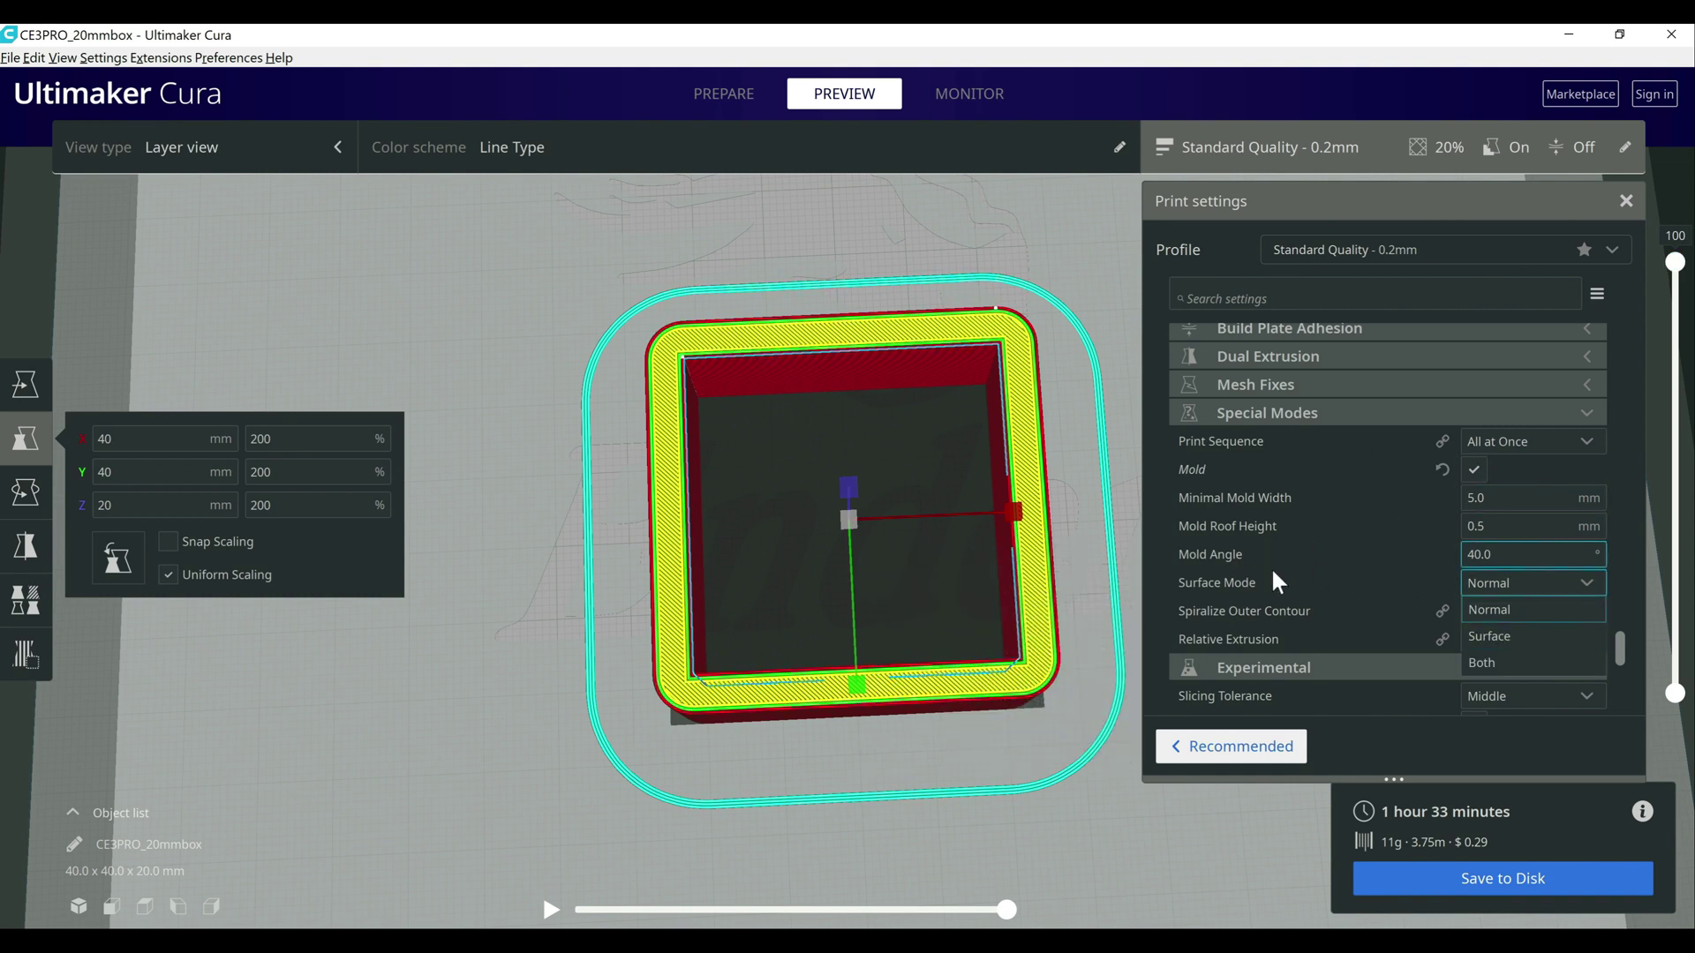
mouse_move(1355, 580)
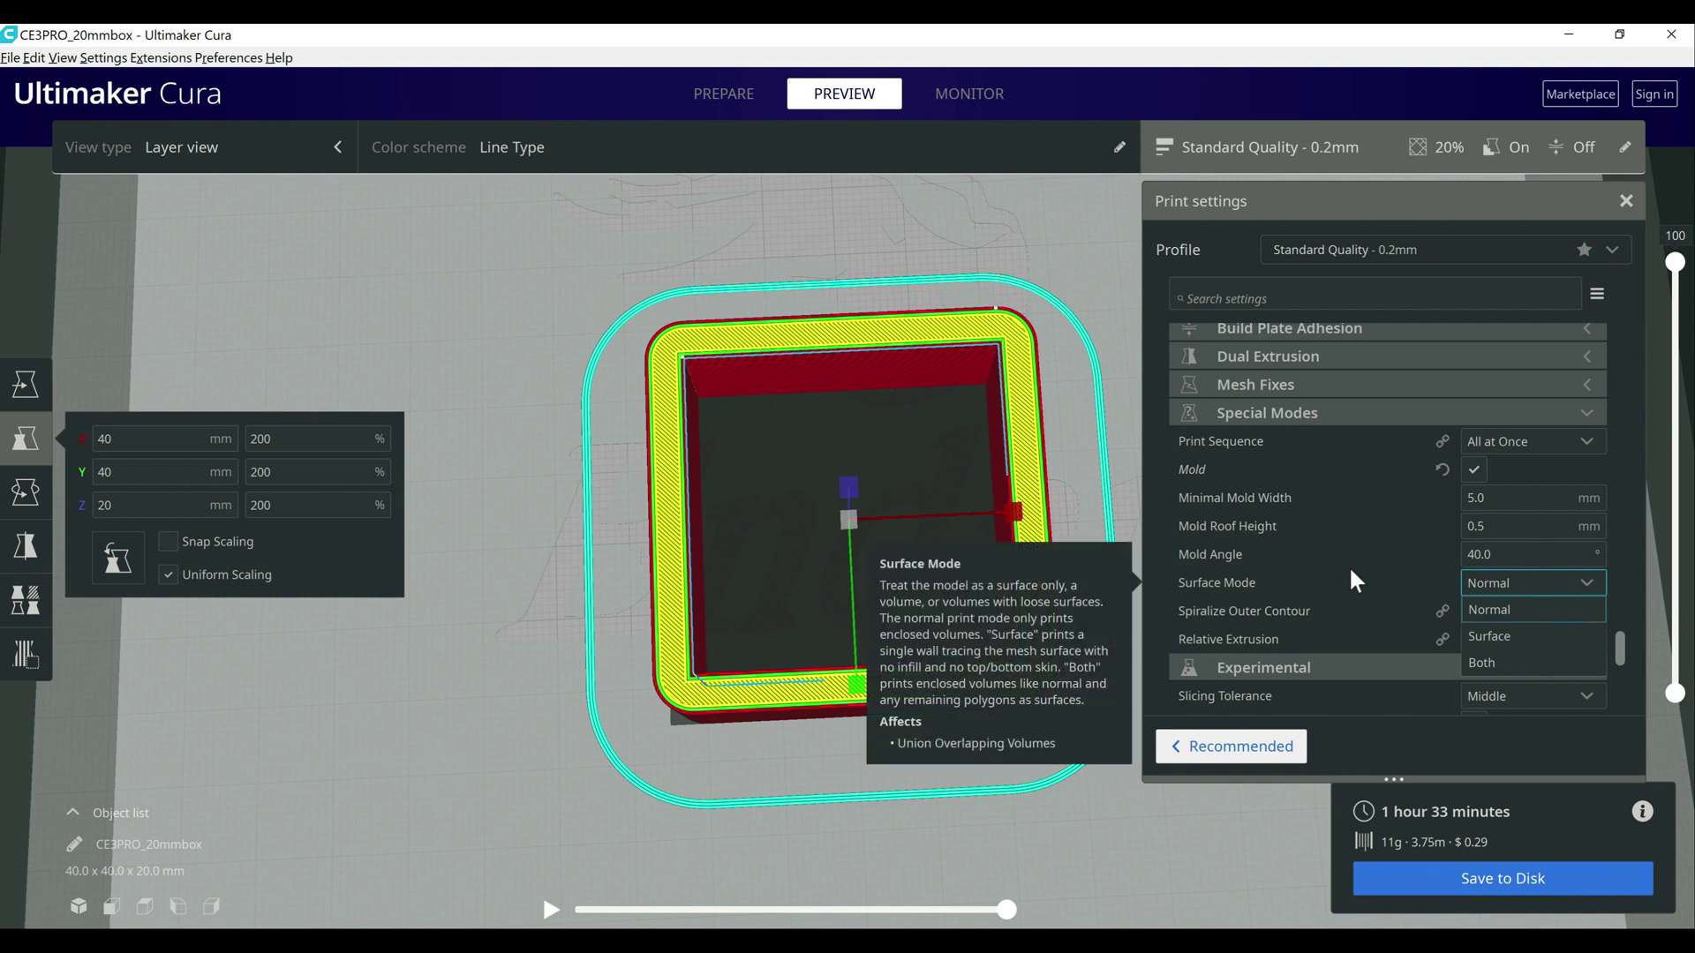